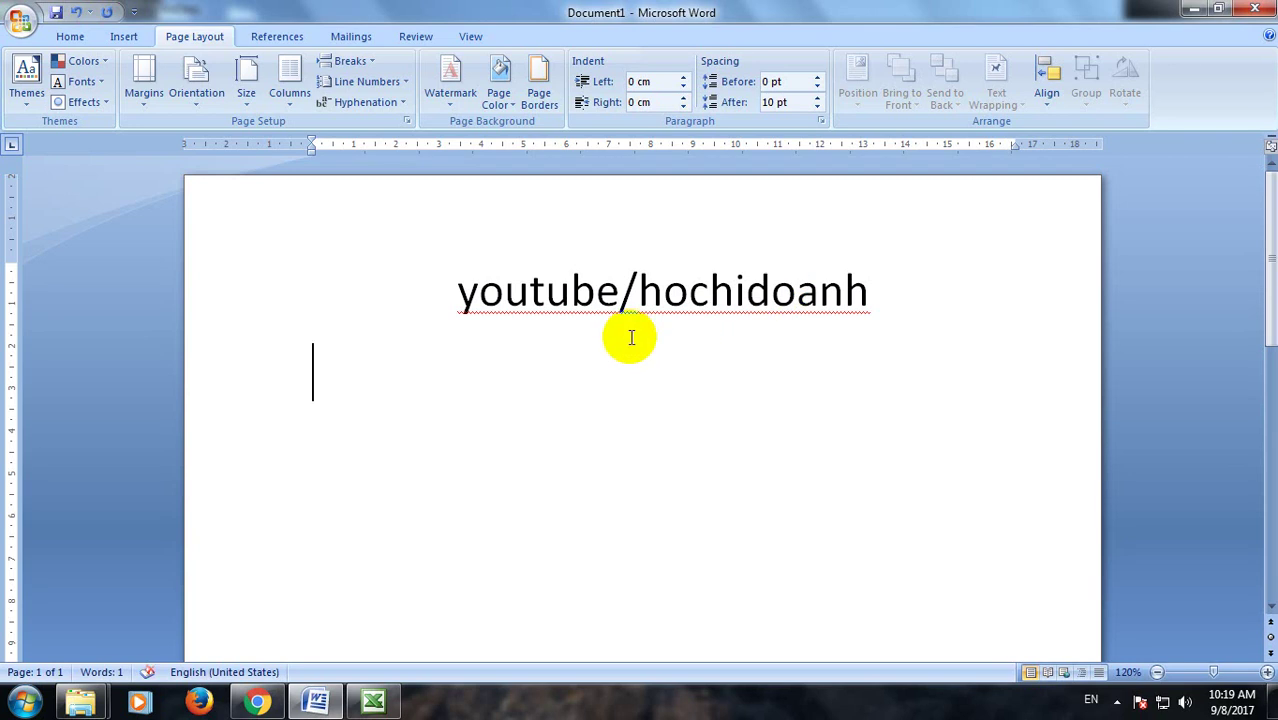
- Type the Vietnamese intro on fitting and centring the Excel sheet when printing, ending 'ấn nhé các bạn:'
type("meoj ")
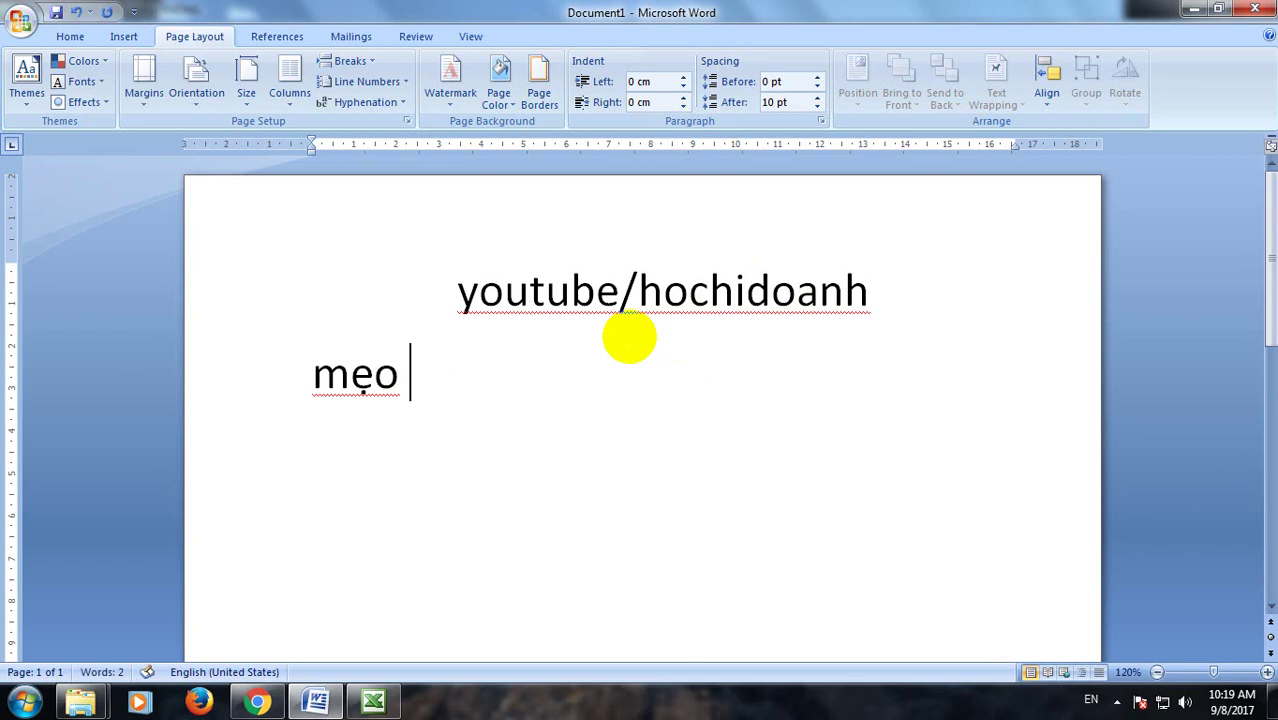
type("chinhr")
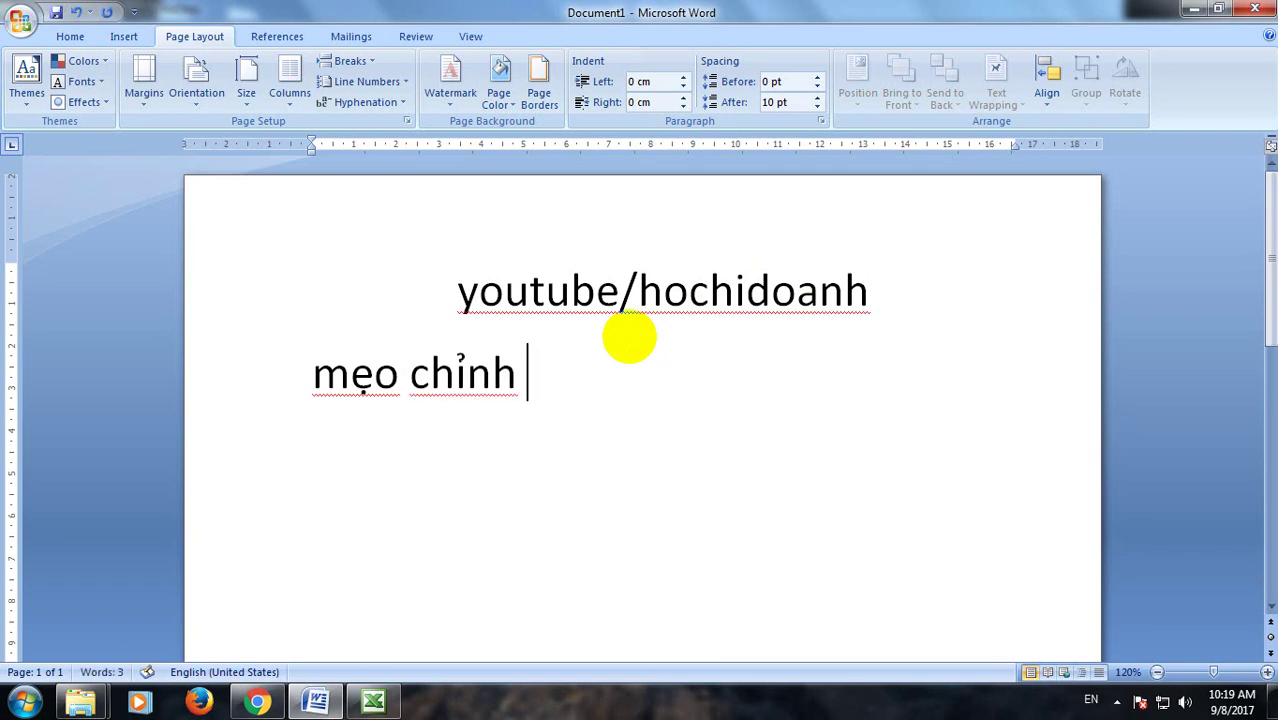
type("e")
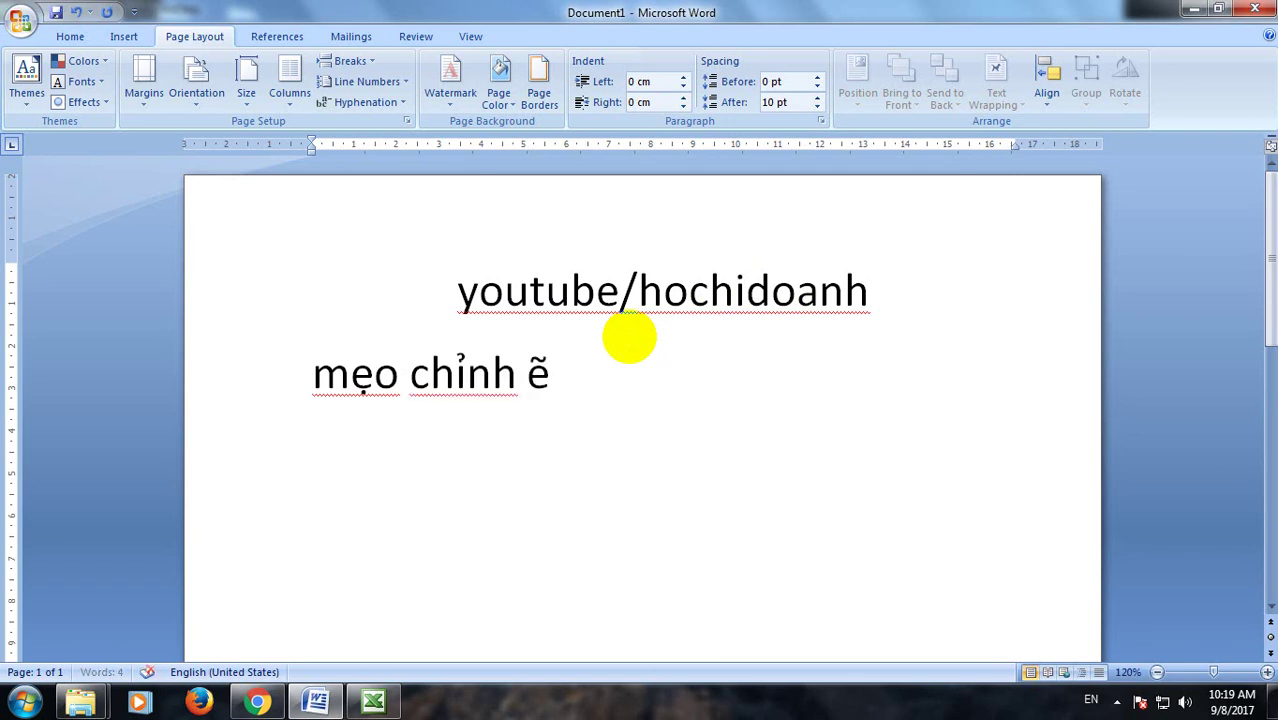
type("c")
type("el vừa")
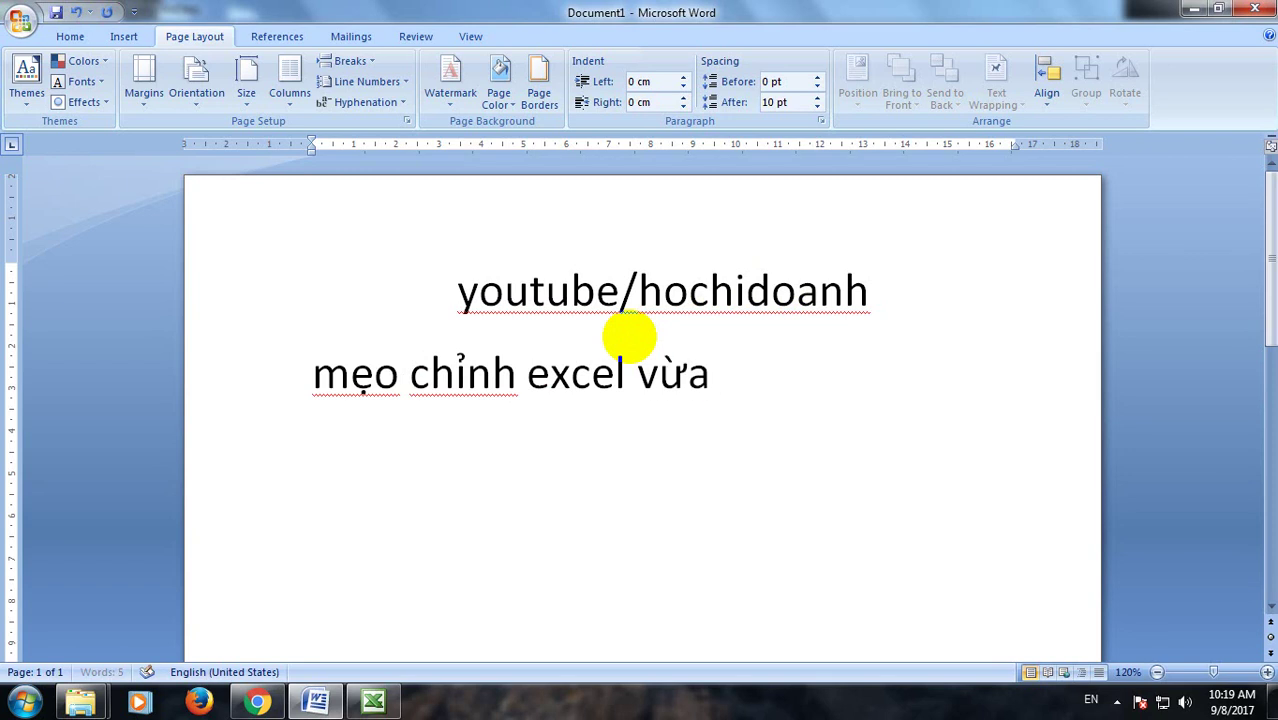
type(" trang ")
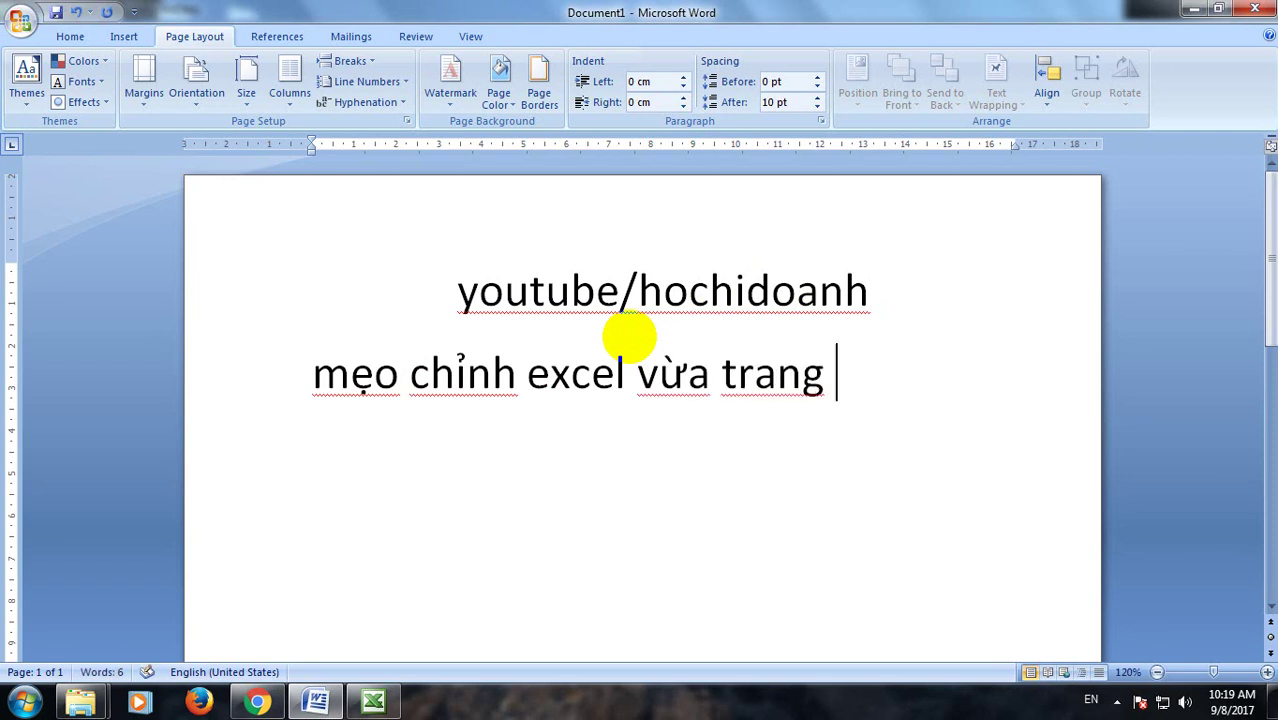
type("giâys k")
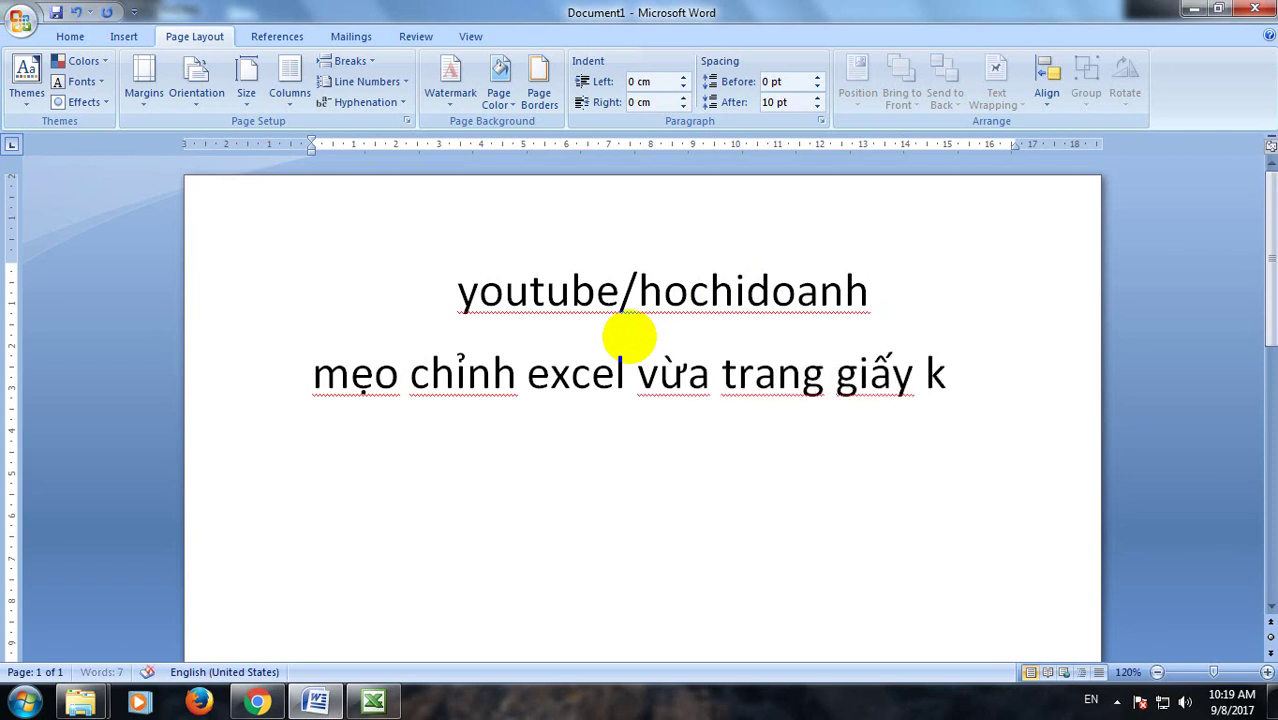
type("hi in")
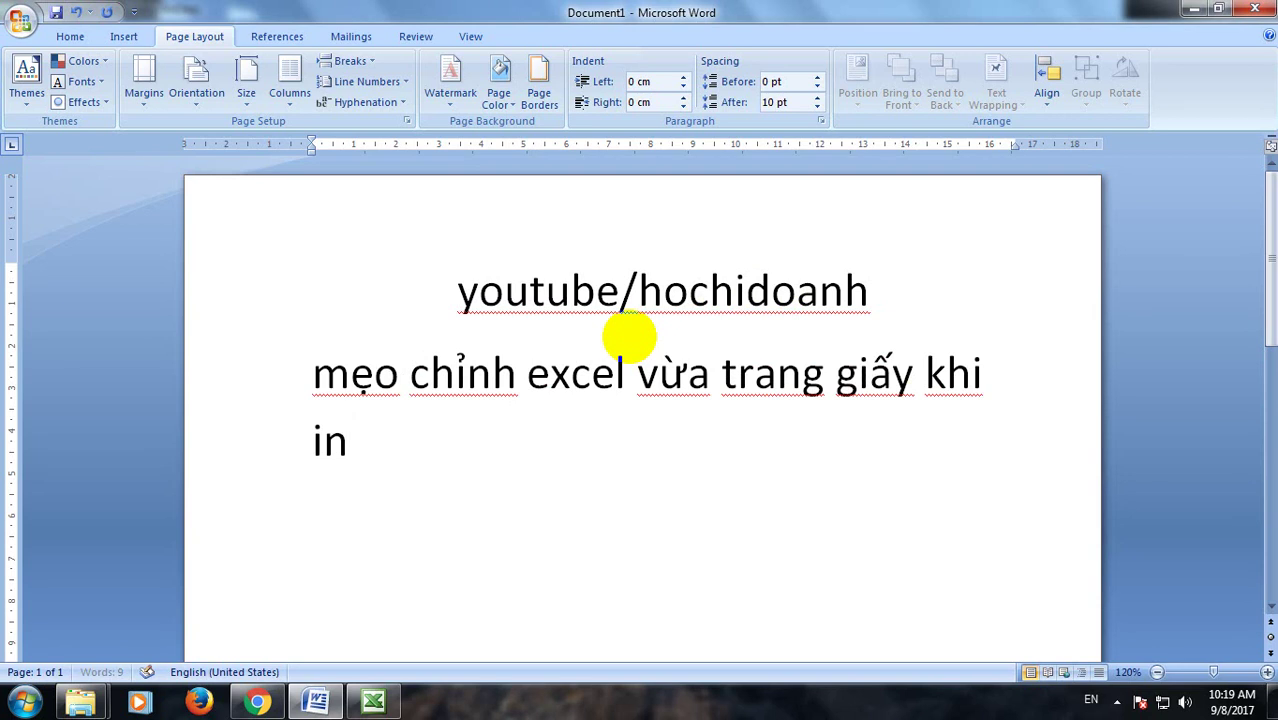
type(" và")
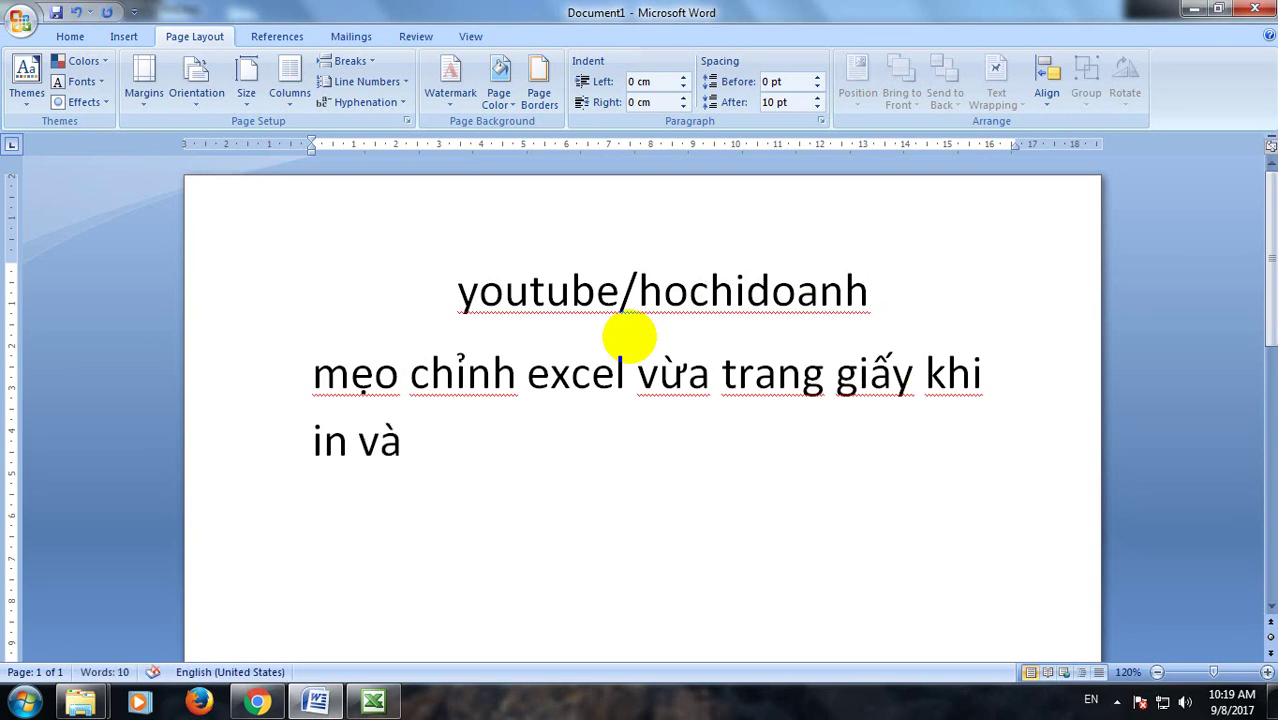
type(" can")
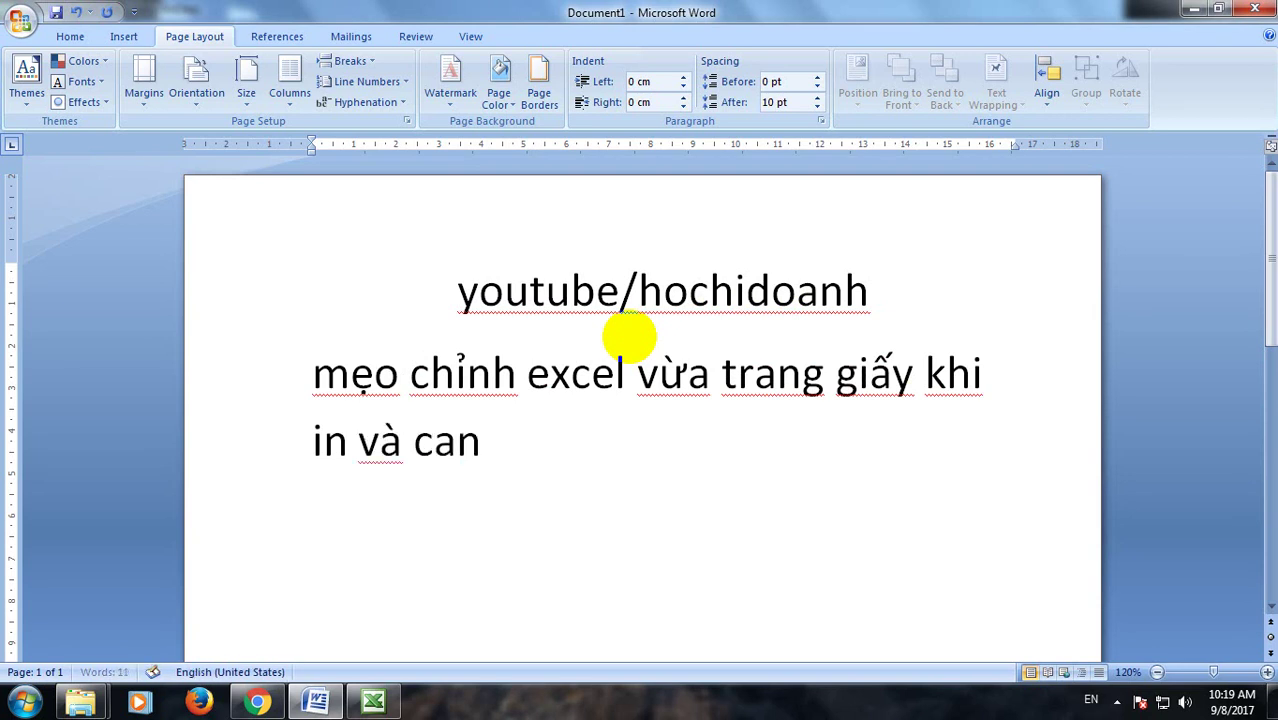
type("hgu")
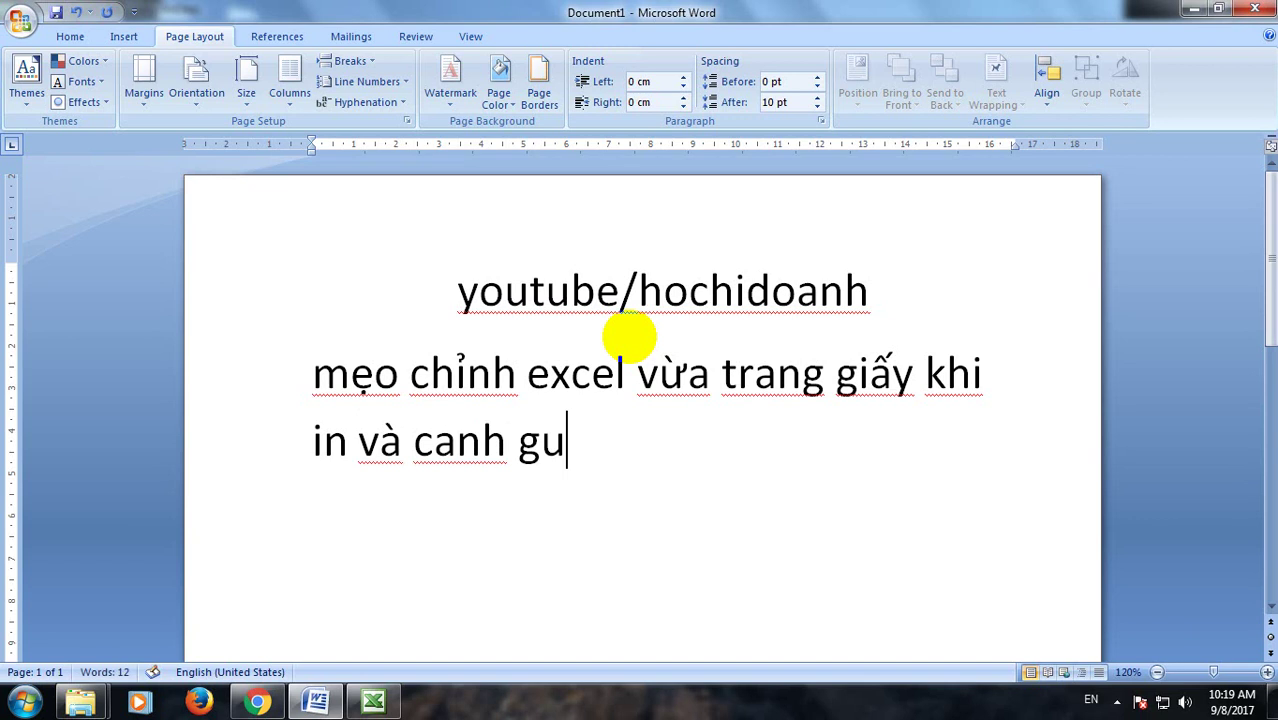
key("BackSpace")
type("iữa")
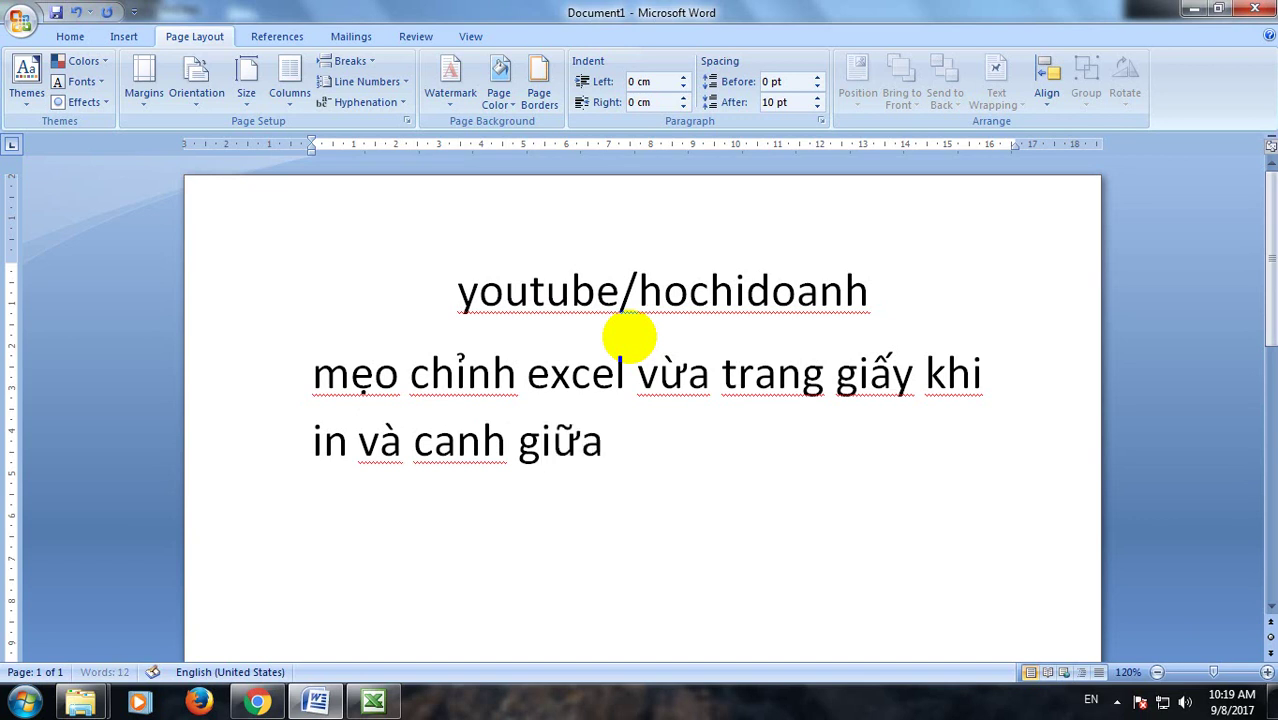
type(" cho")
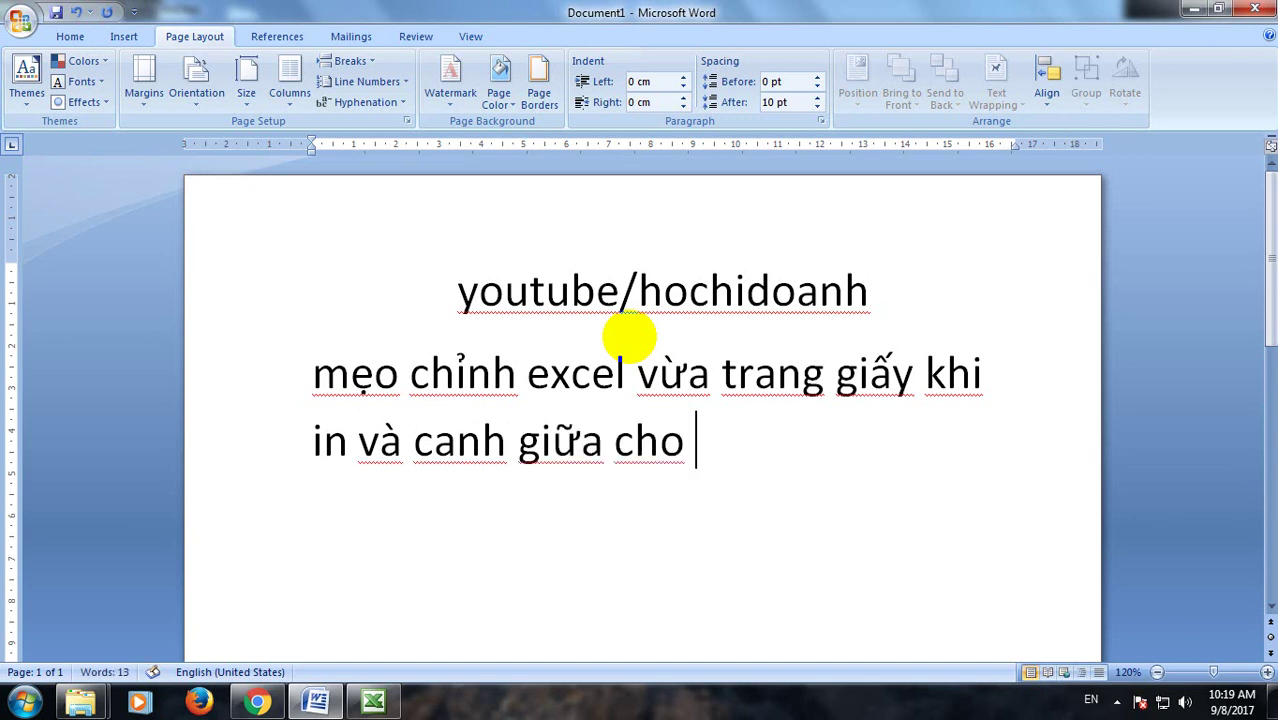
type(" c")
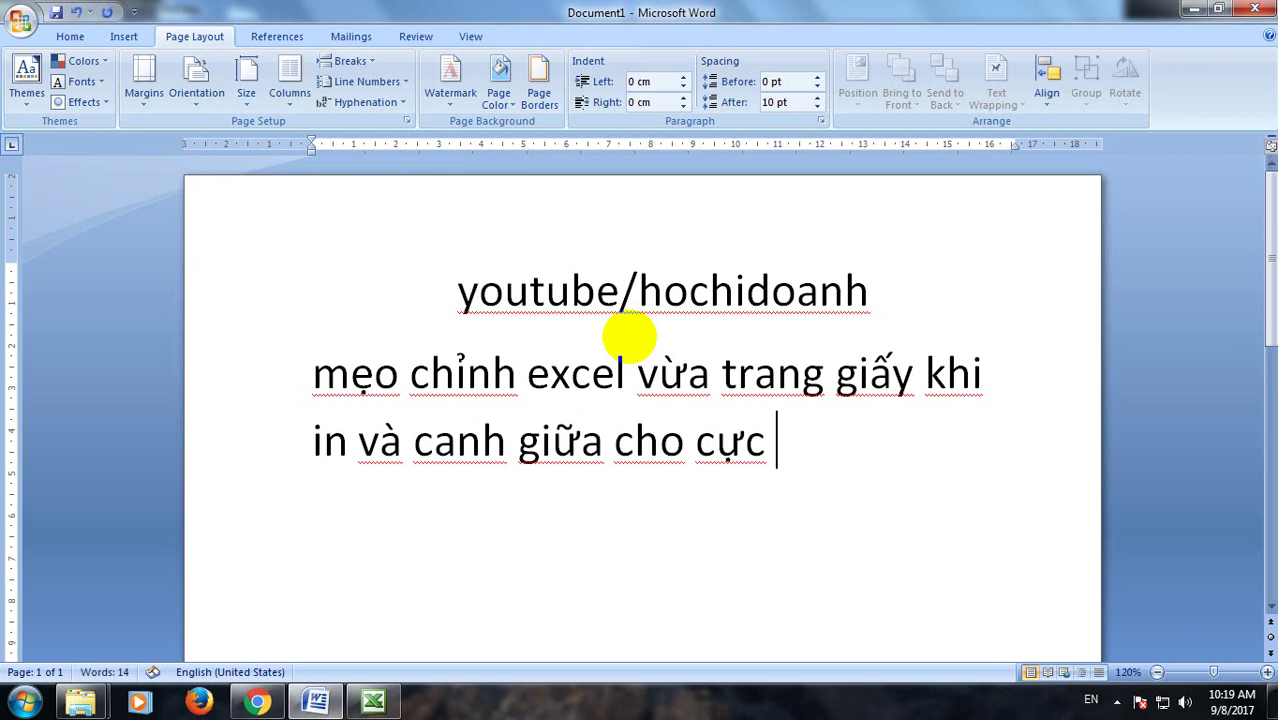
type("ư kì đẹp")
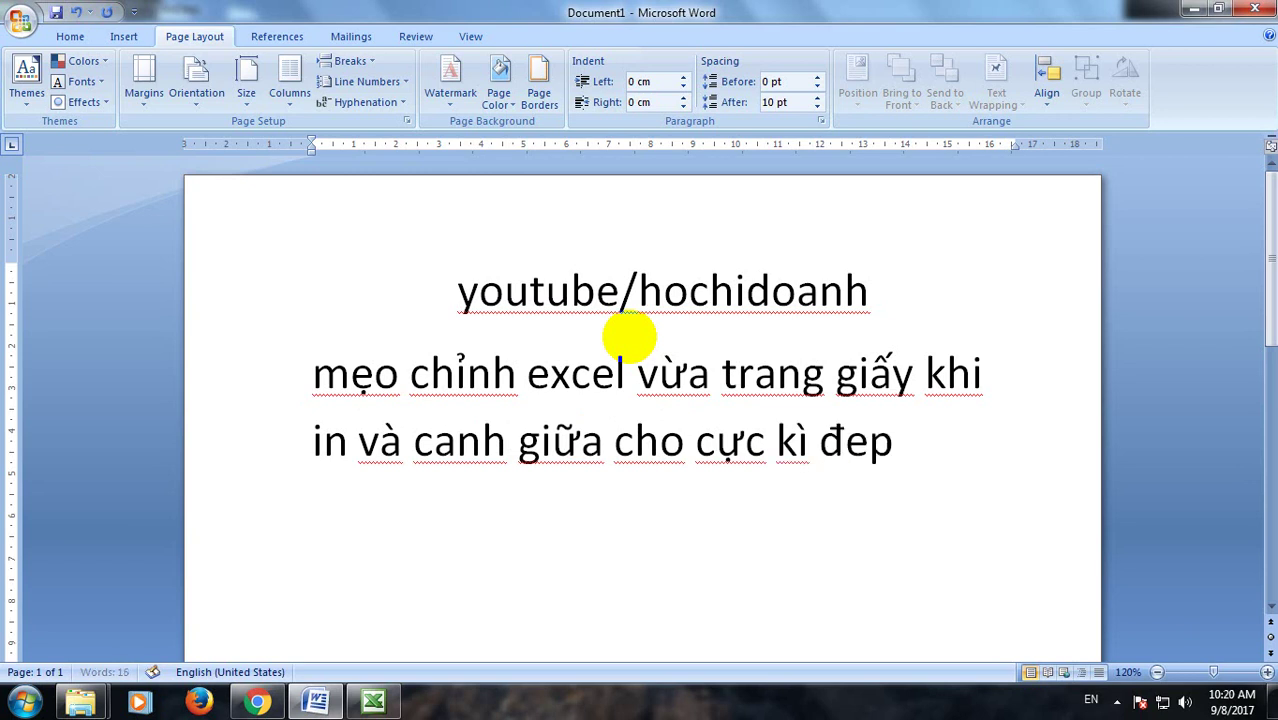
type(" khi")
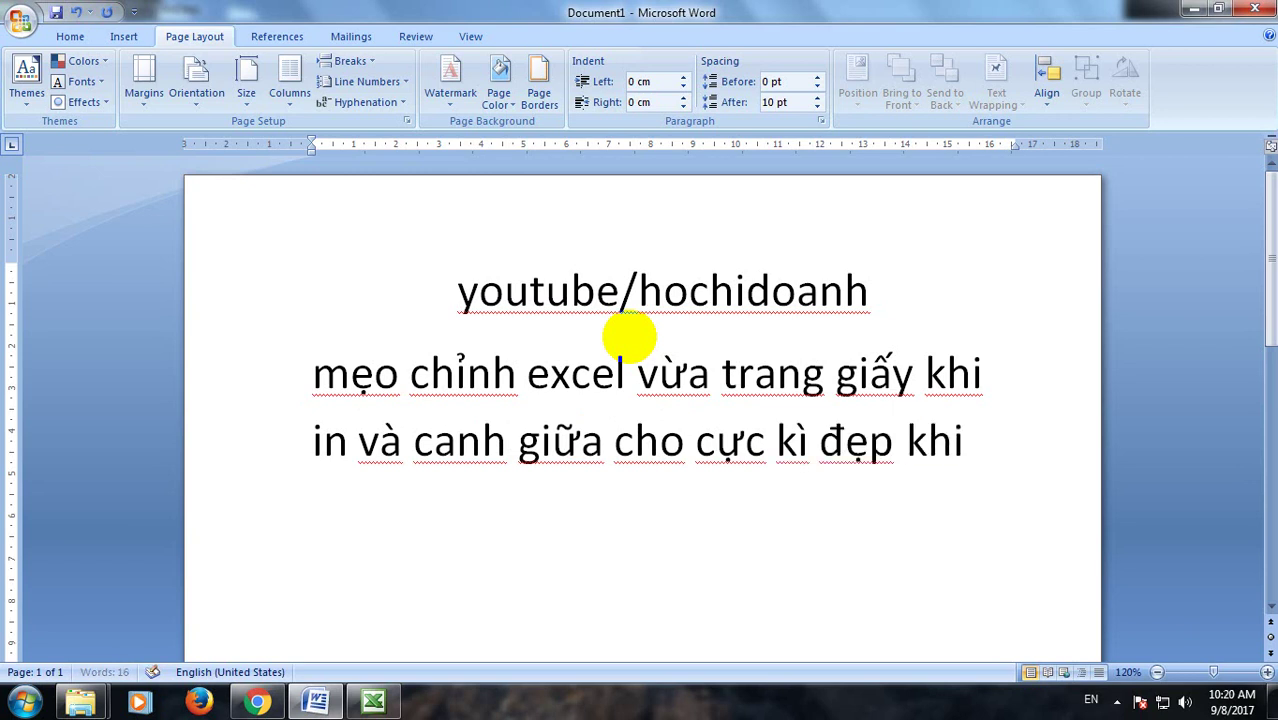
type("ấn ")
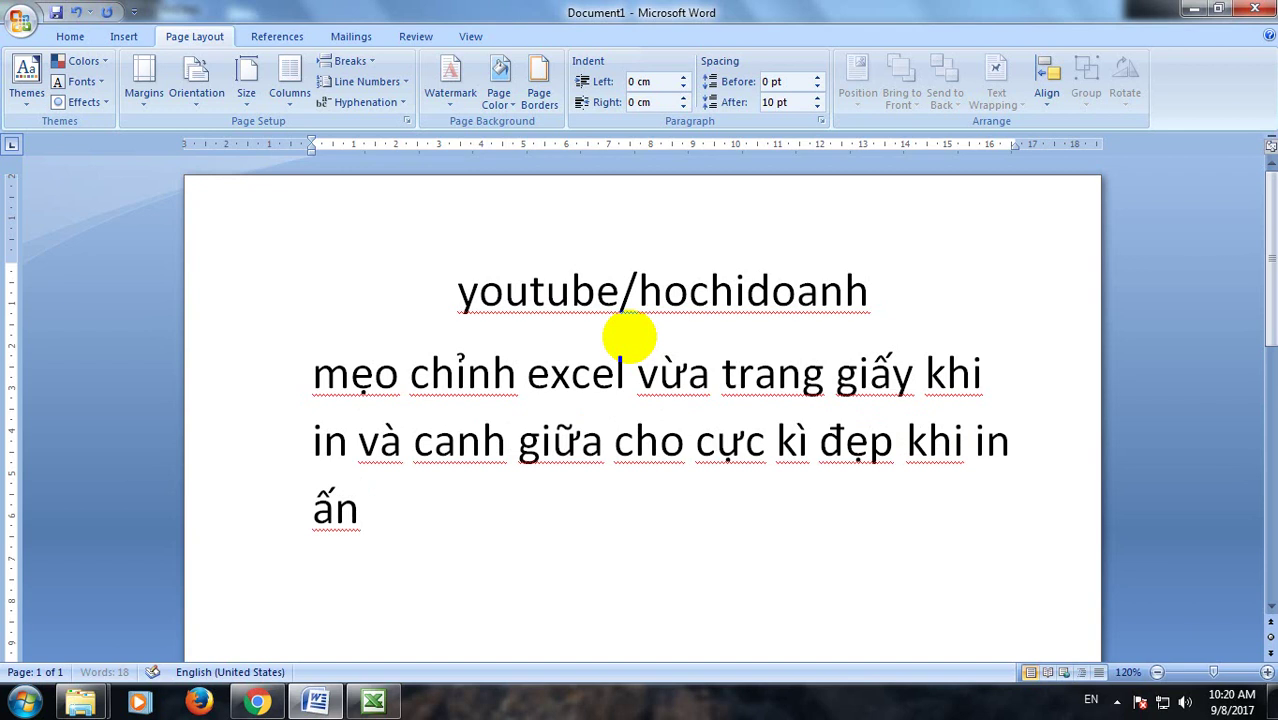
type("nhé ")
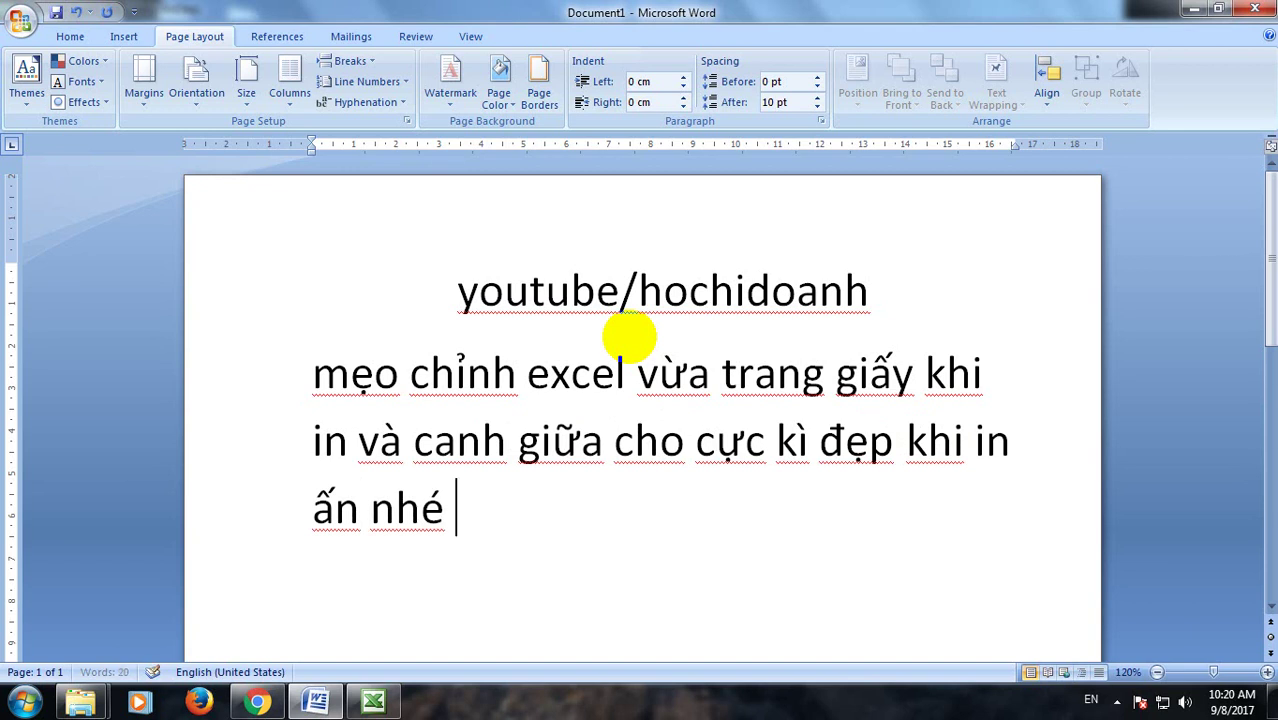
type("ca")
type(" n")
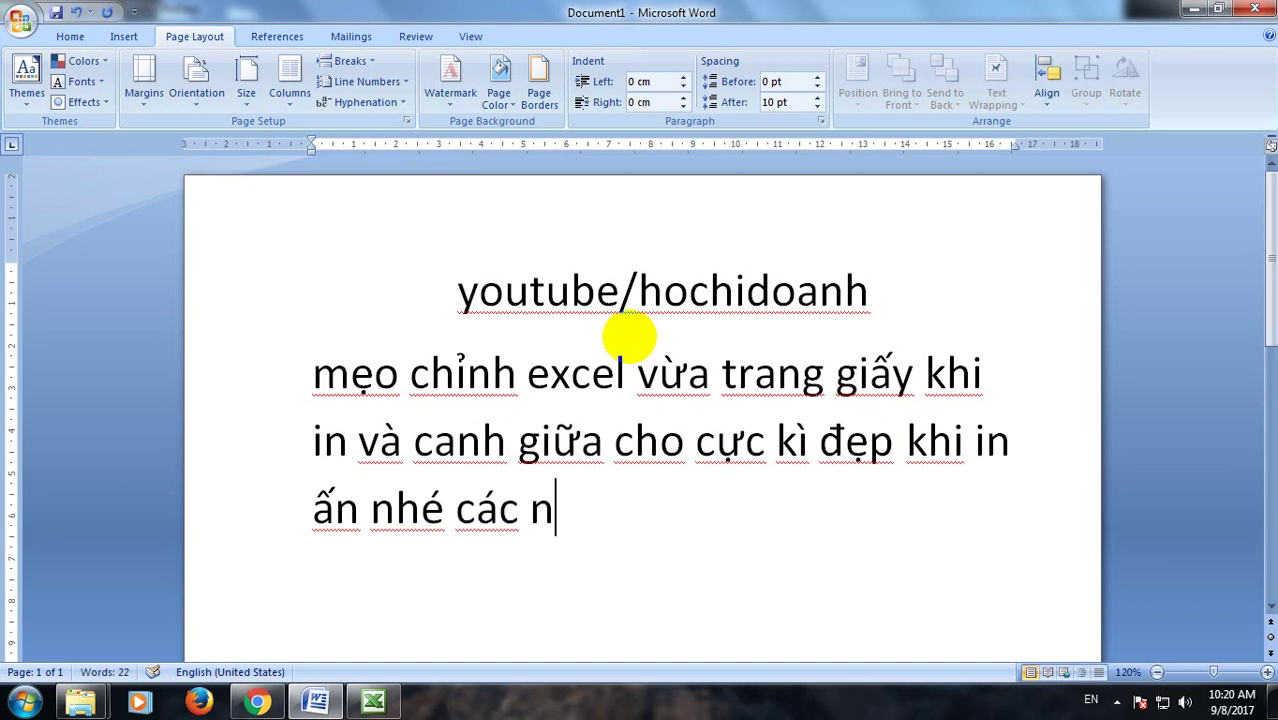
type("\\")
key("BackSpace")
key("BackSpace")
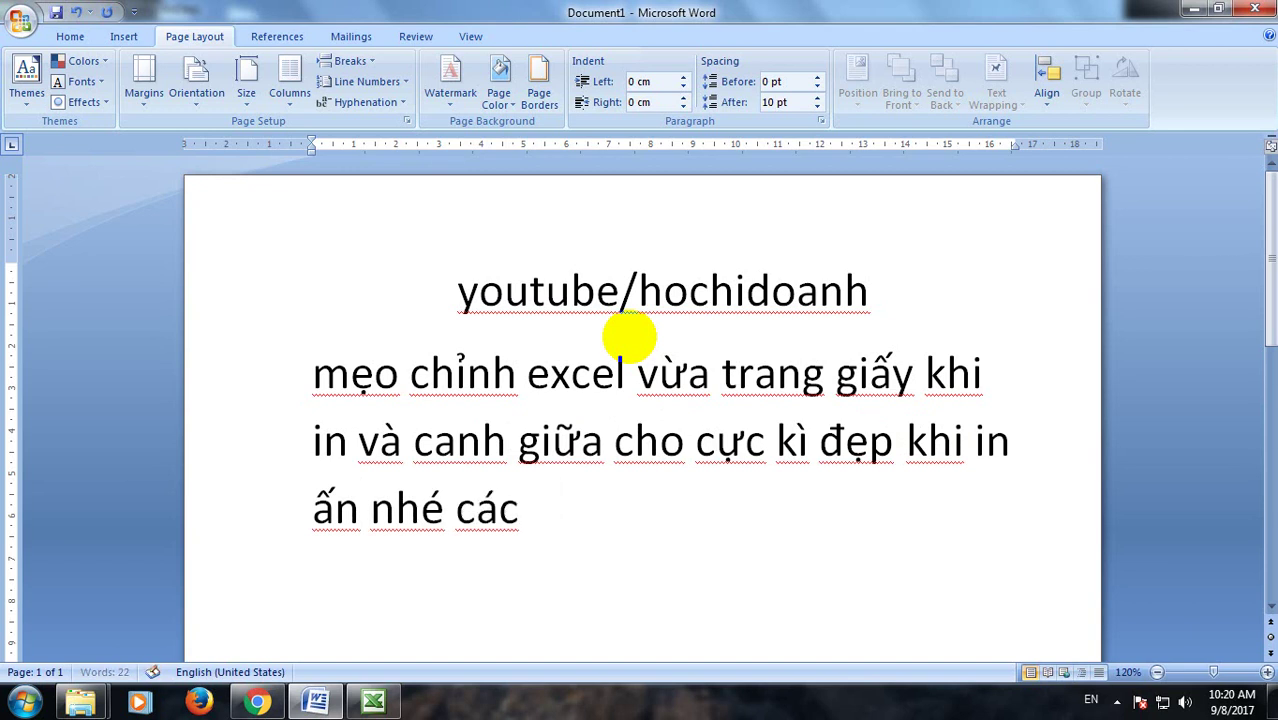
type("banj:")
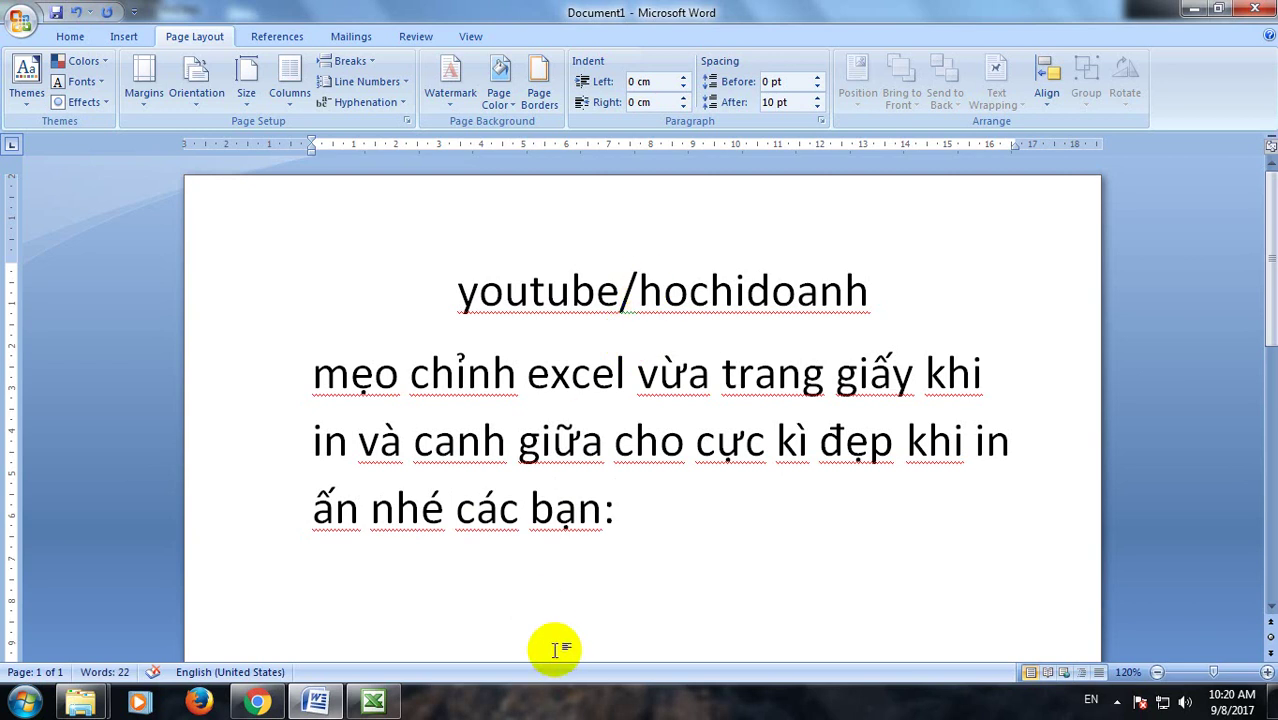
- Add the line about printing this Excel table on one A4 page, ending 'ta làm như sau:'
type("T")
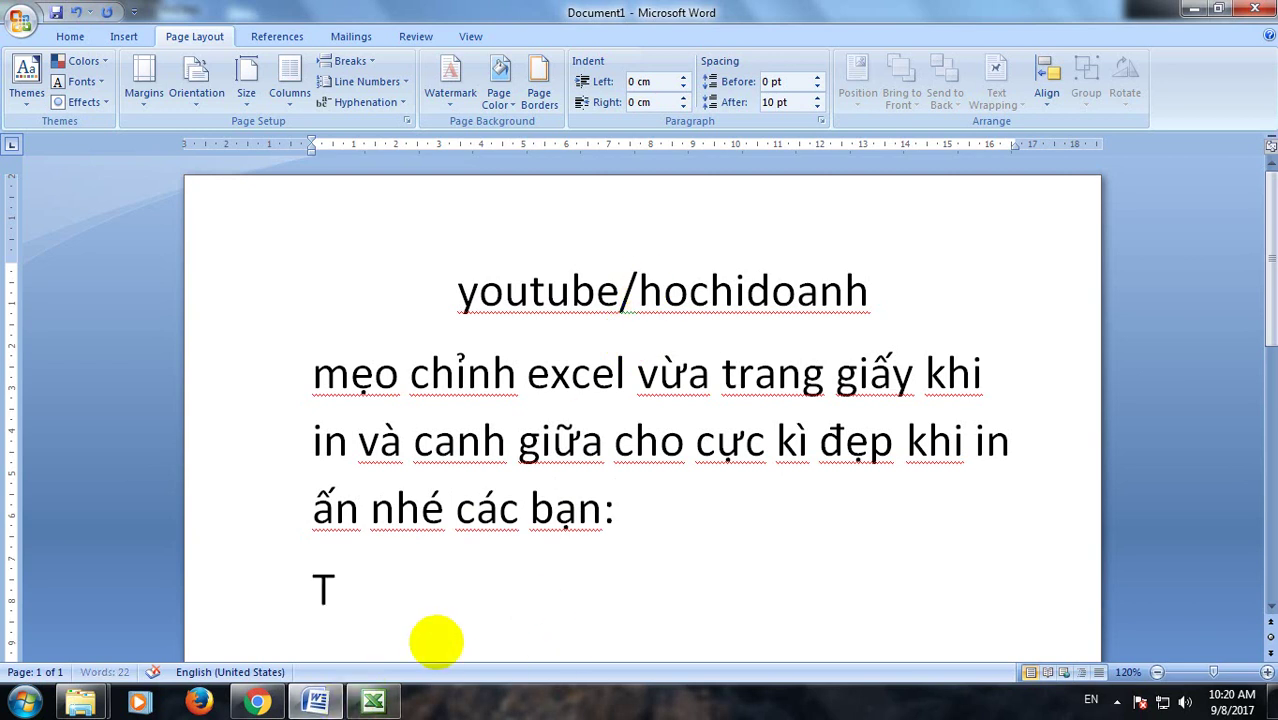
type("ôi cs")
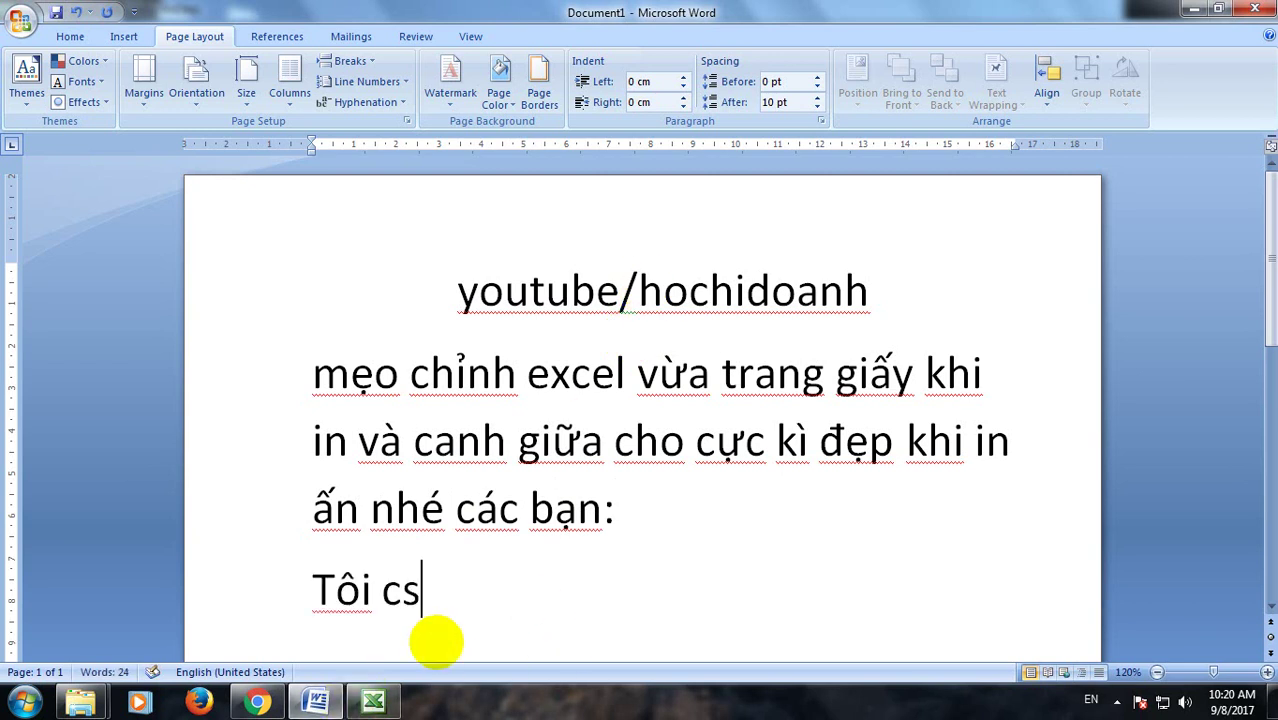
key("BackSpace")
type("o")
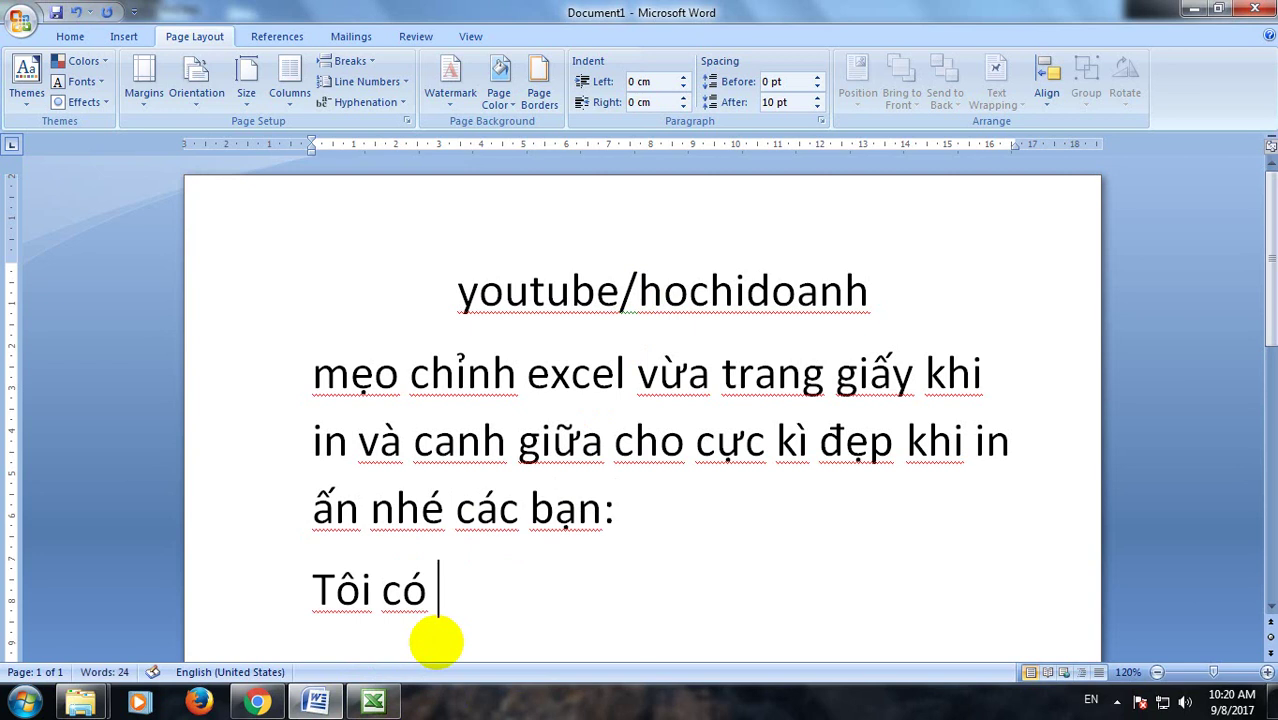
type("bang")
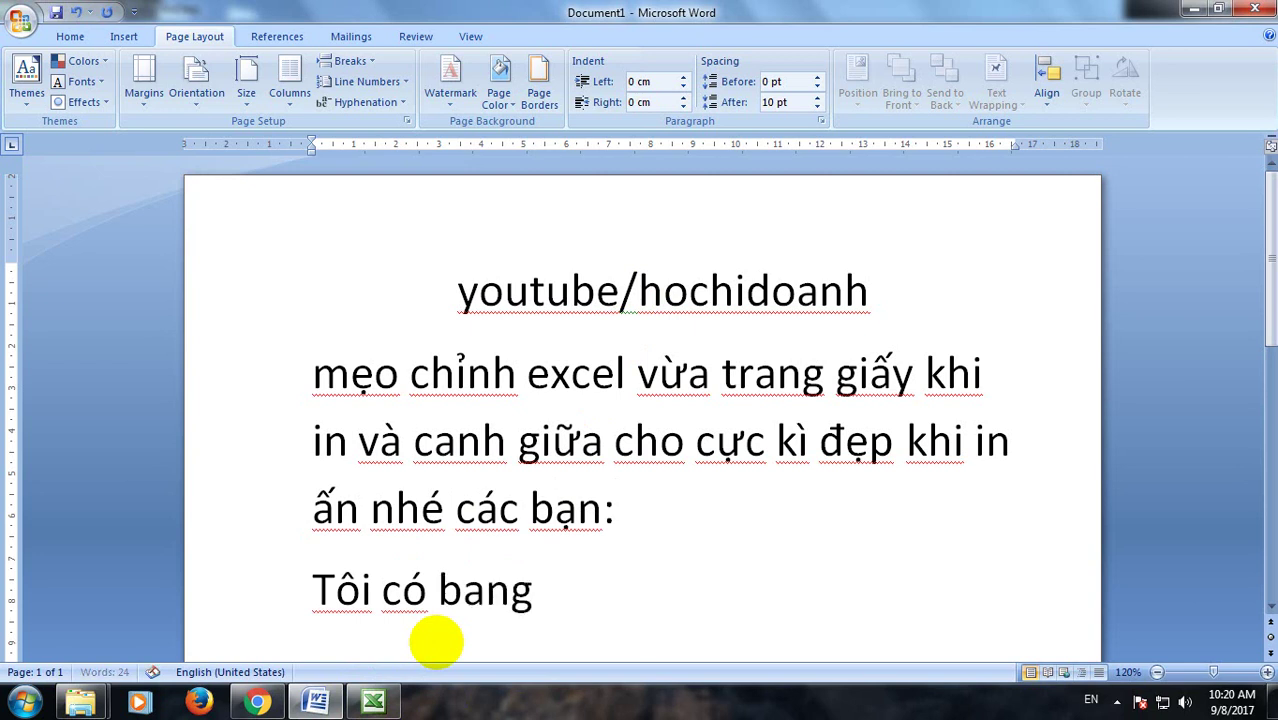
type("r ex")
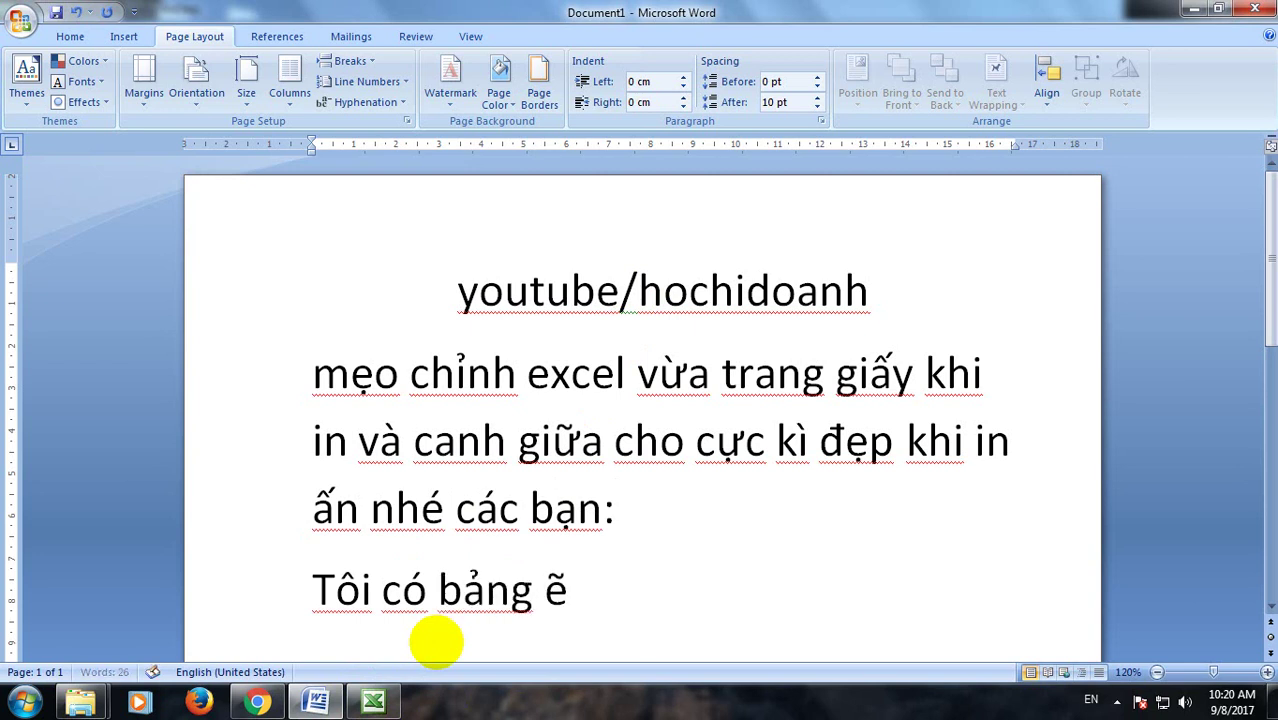
type("xcel")
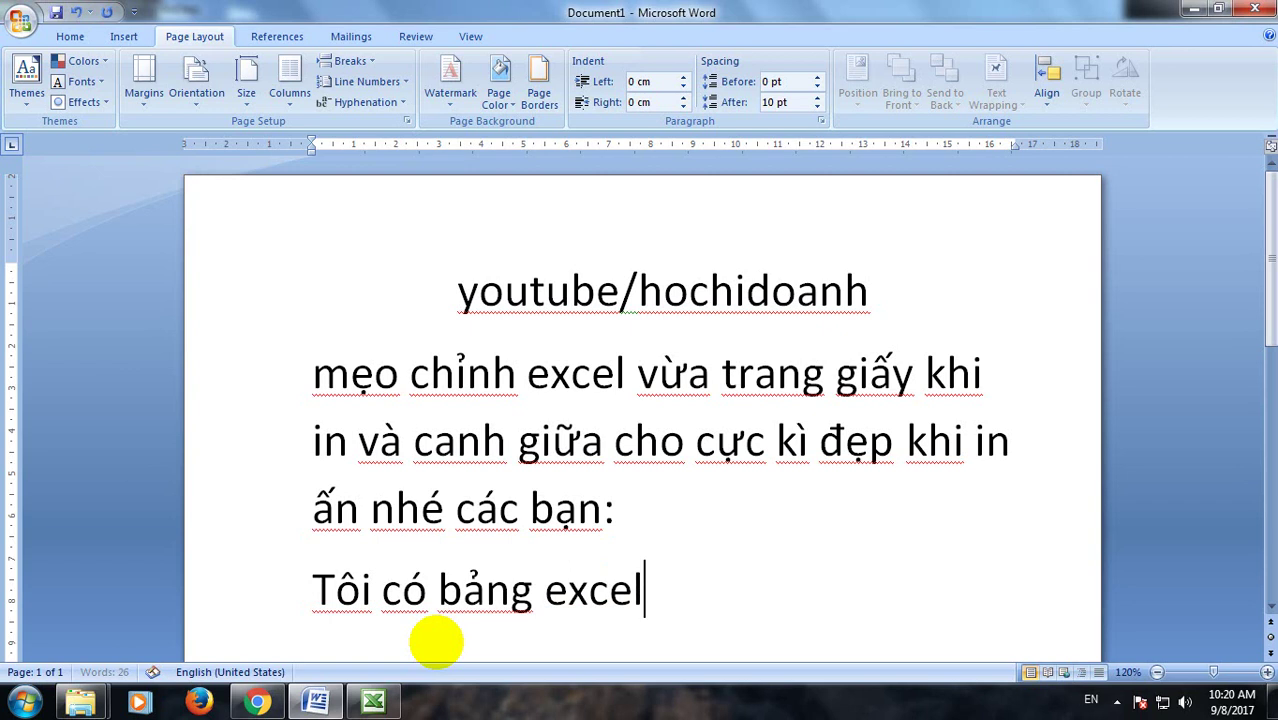
type(" này")
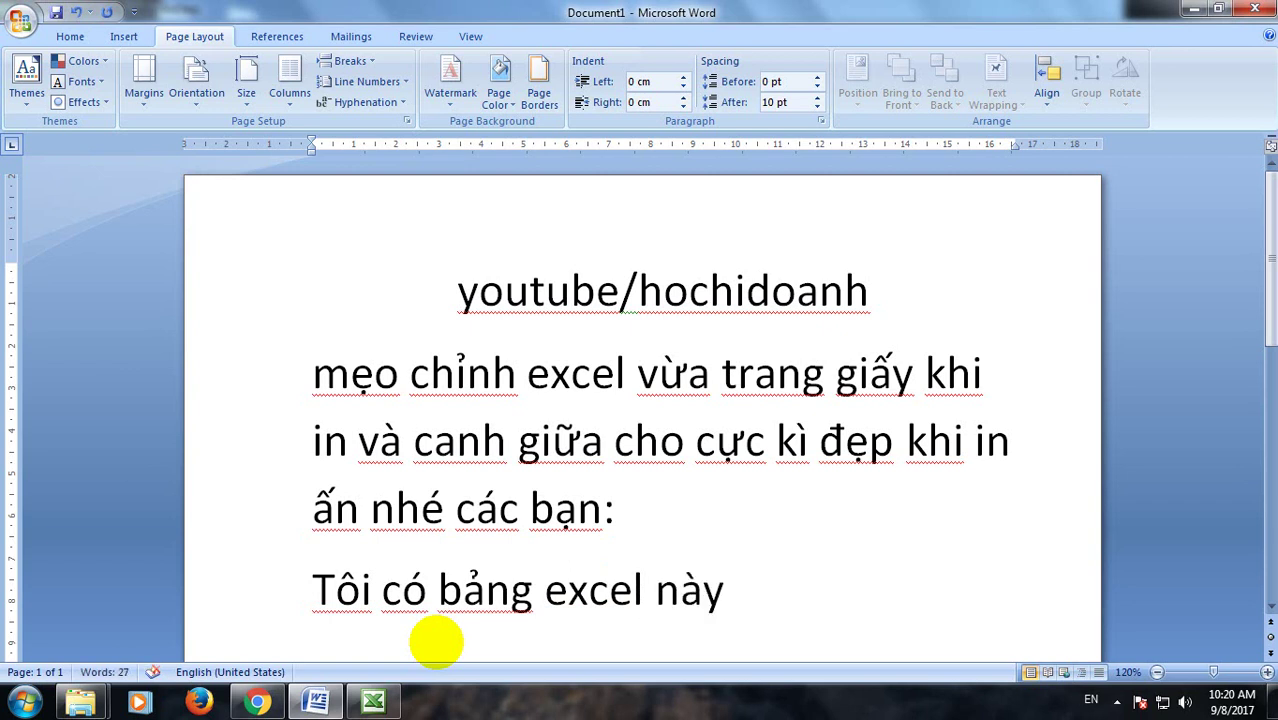
type(" m")
type("ôn")
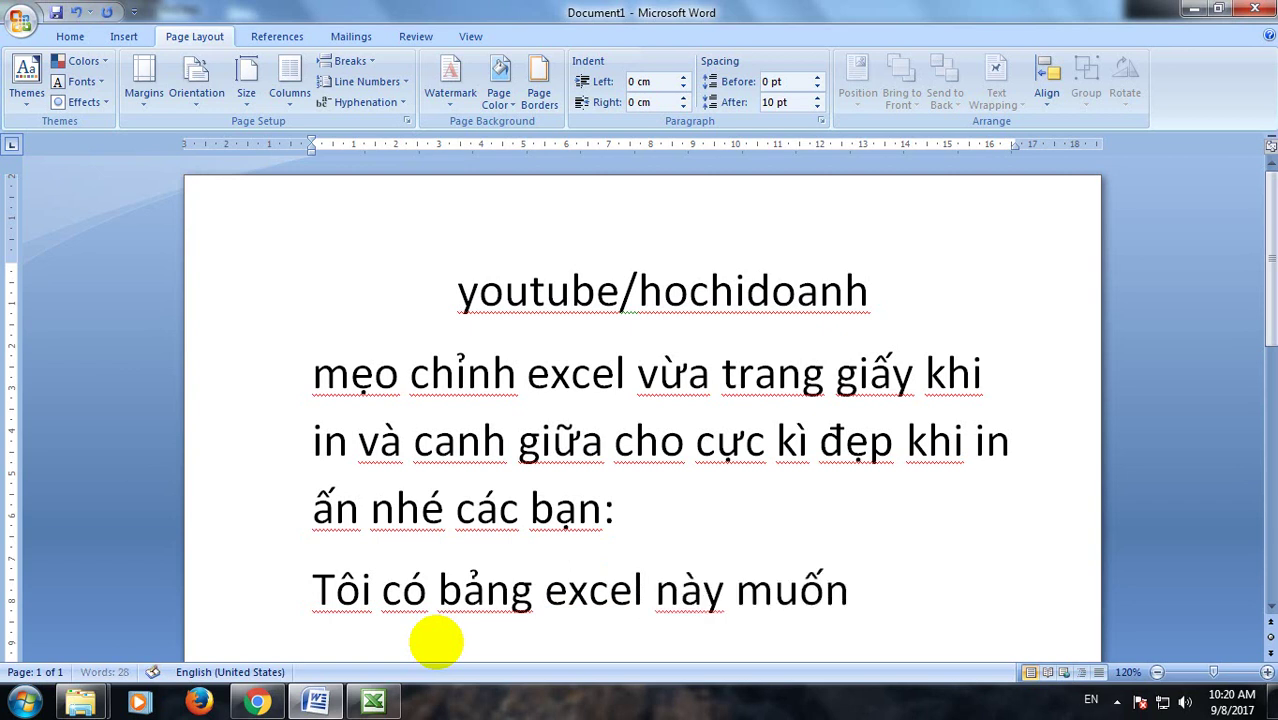
type(" intrên")
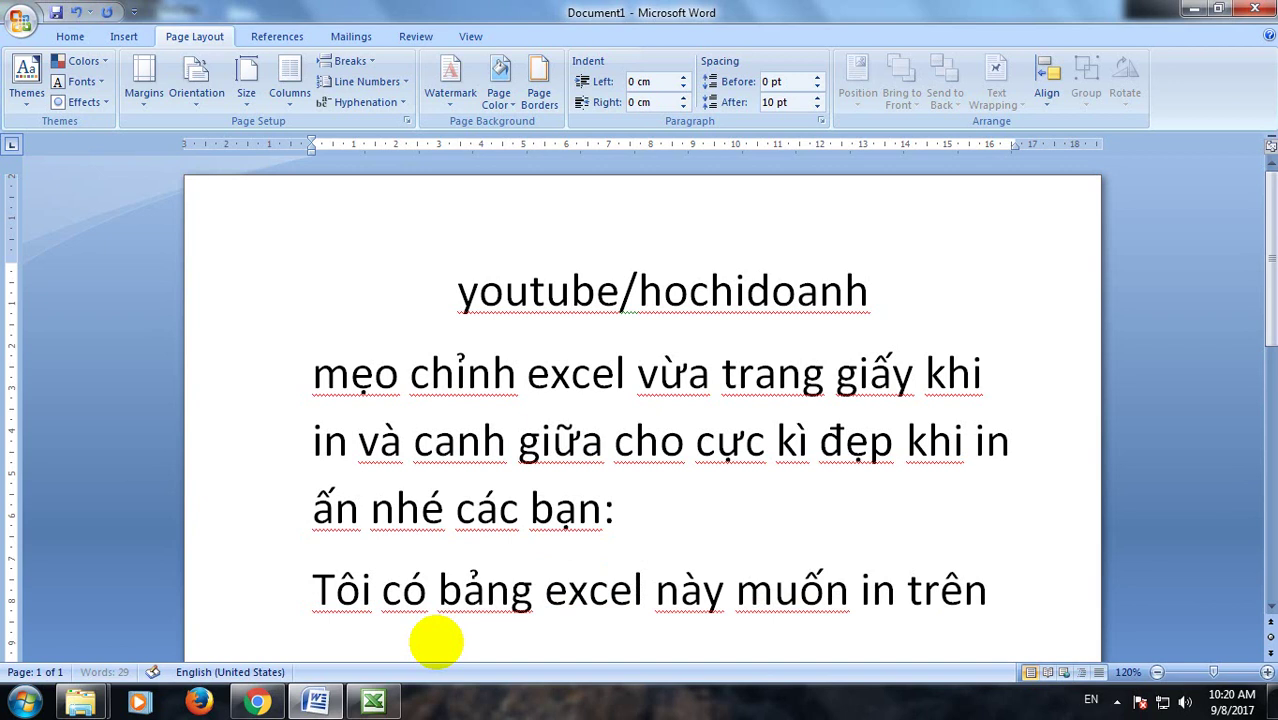
type(" môt")
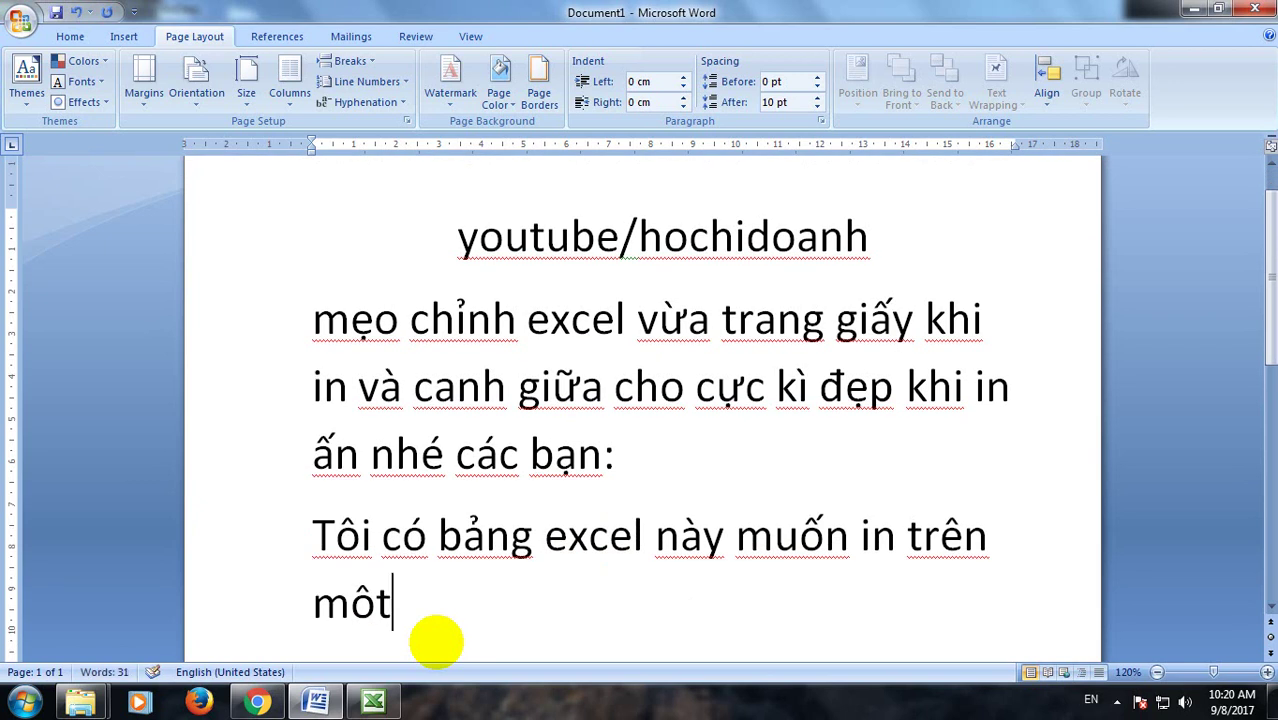
type("j tr")
type("g ")
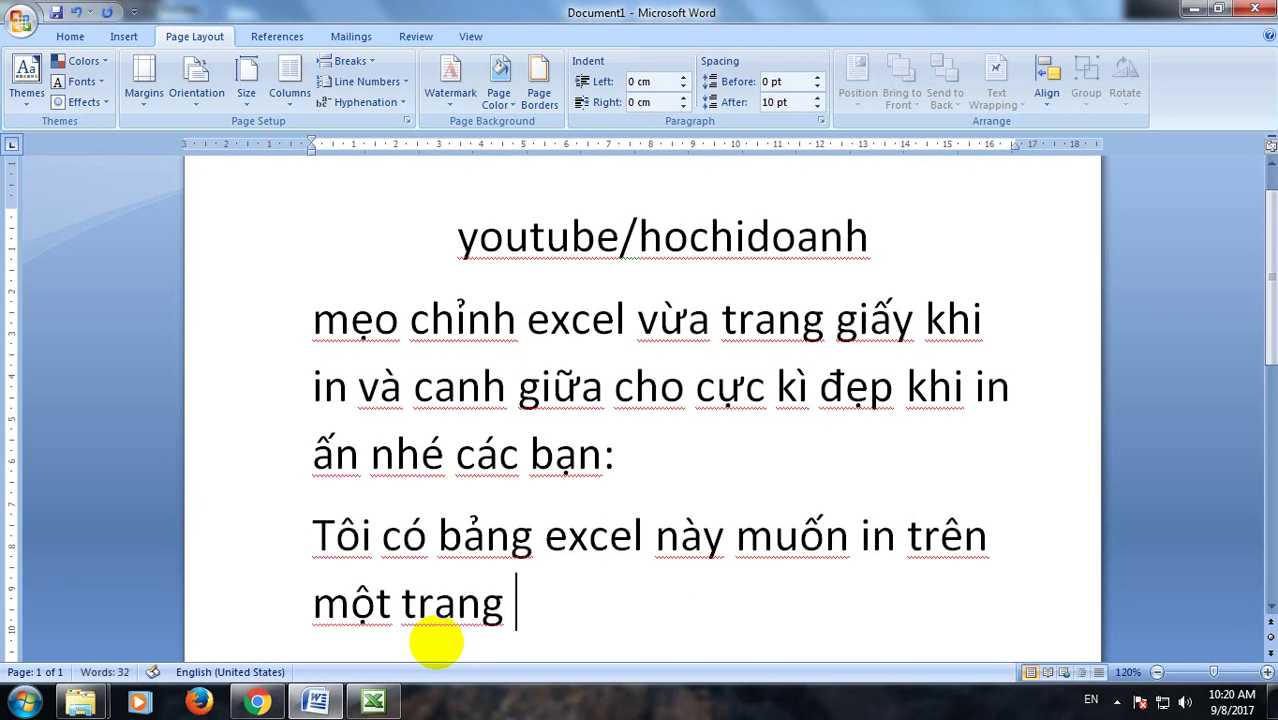
type("A4")
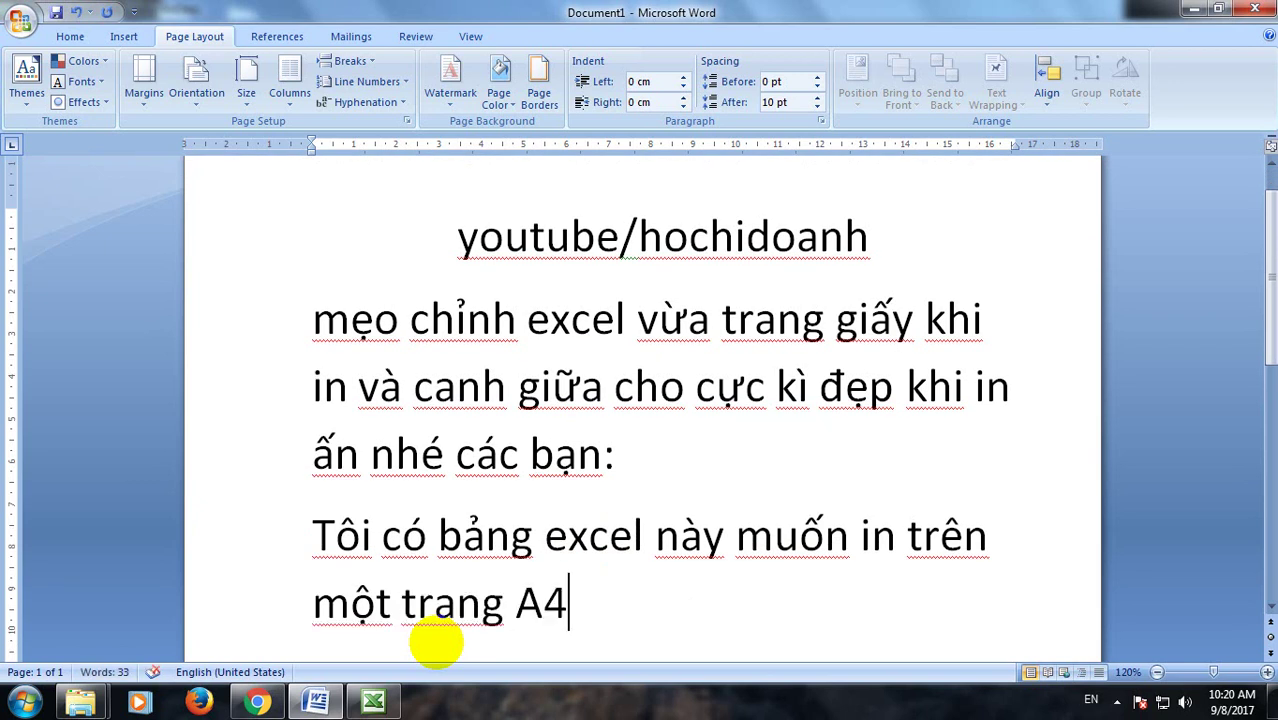
type(" talam")
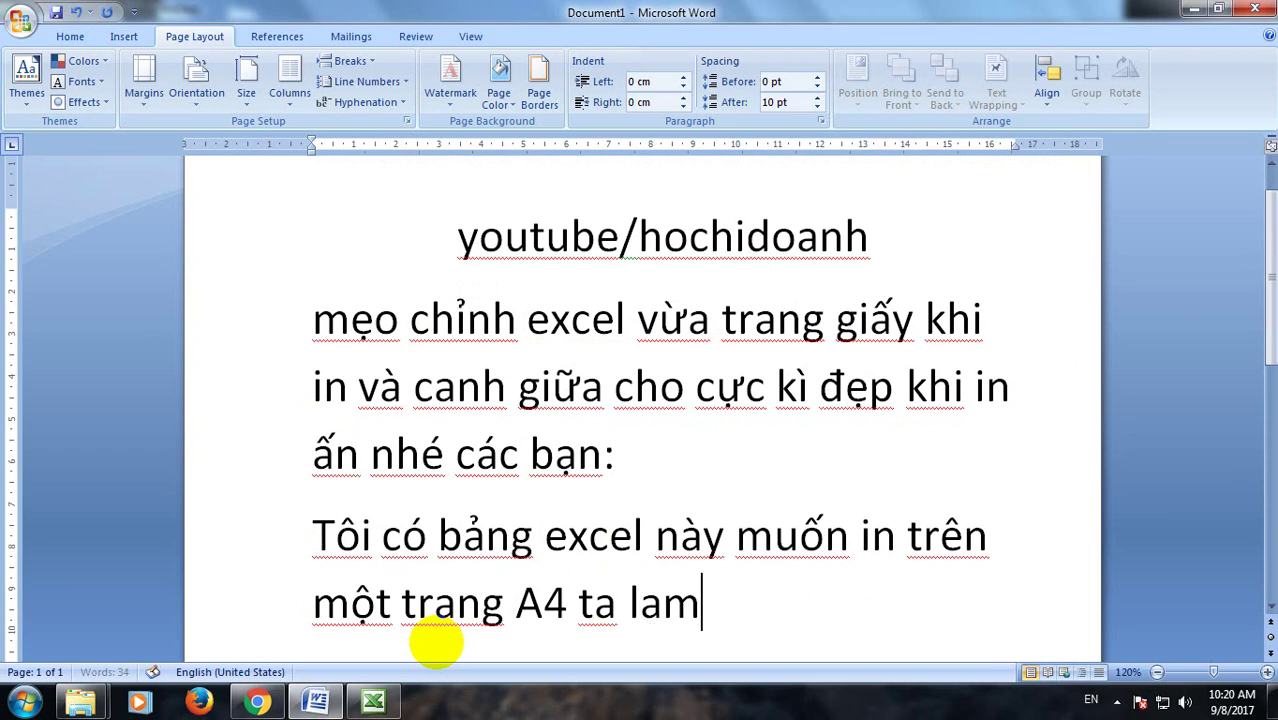
type("f nhuw s")
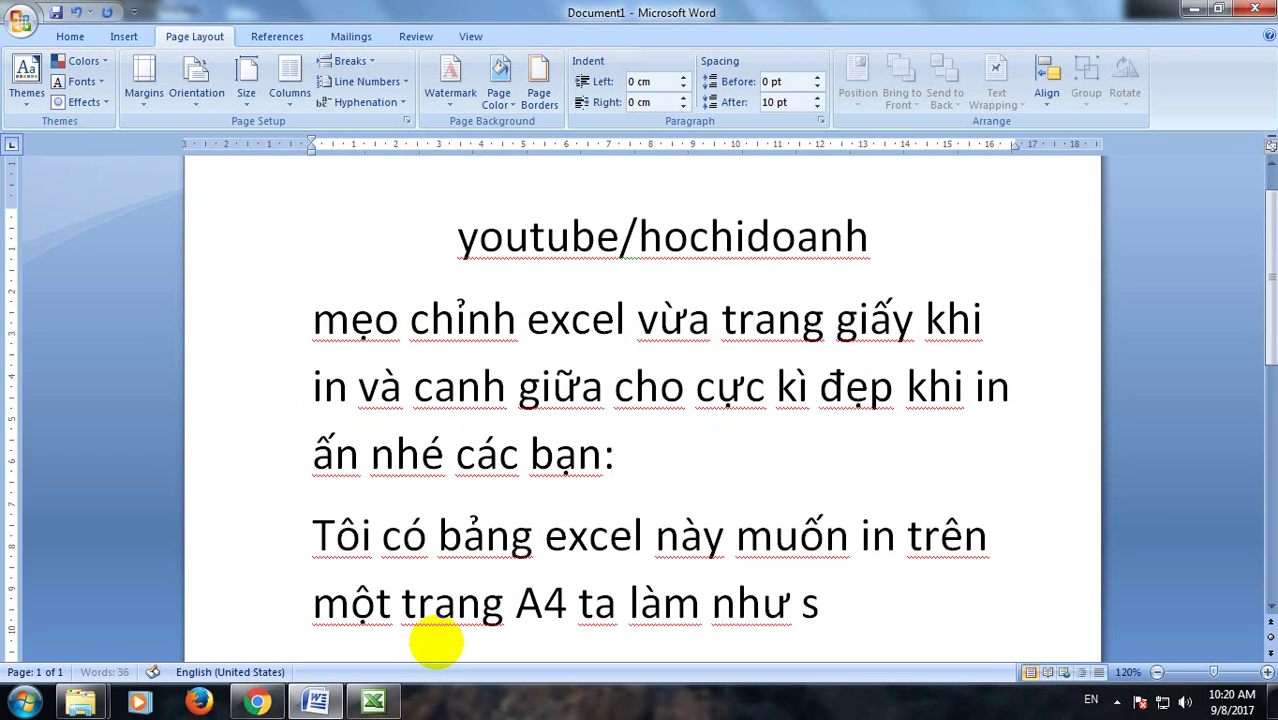
type("au:")
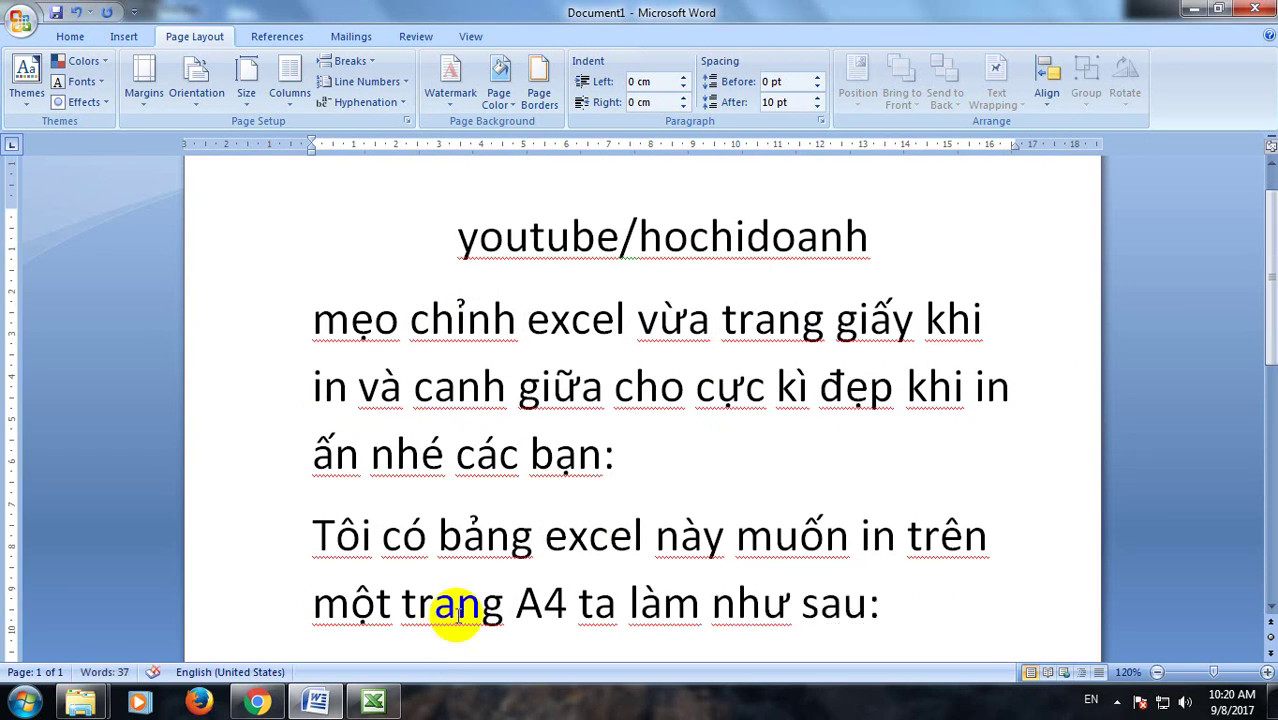
left_click(363, 700)
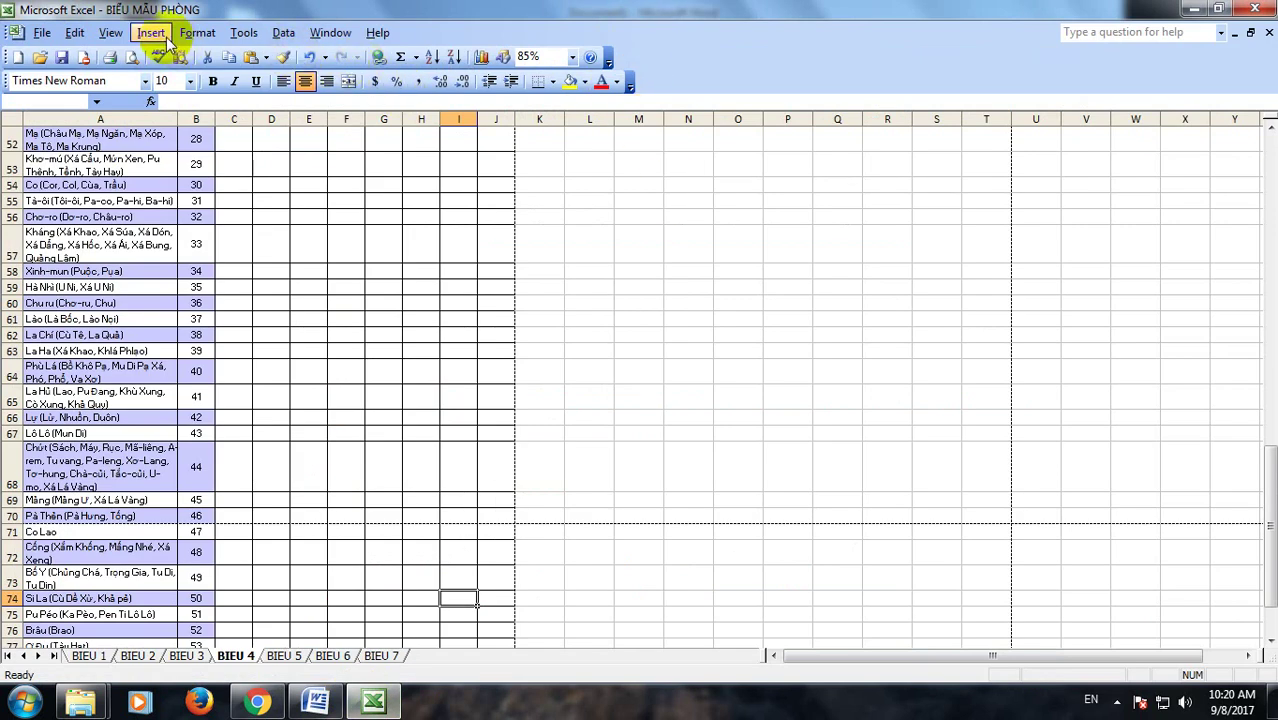
- Switch BIEU 4 to Page Break Preview, dismiss its welcome message, and return to Word
left_click(110, 32)
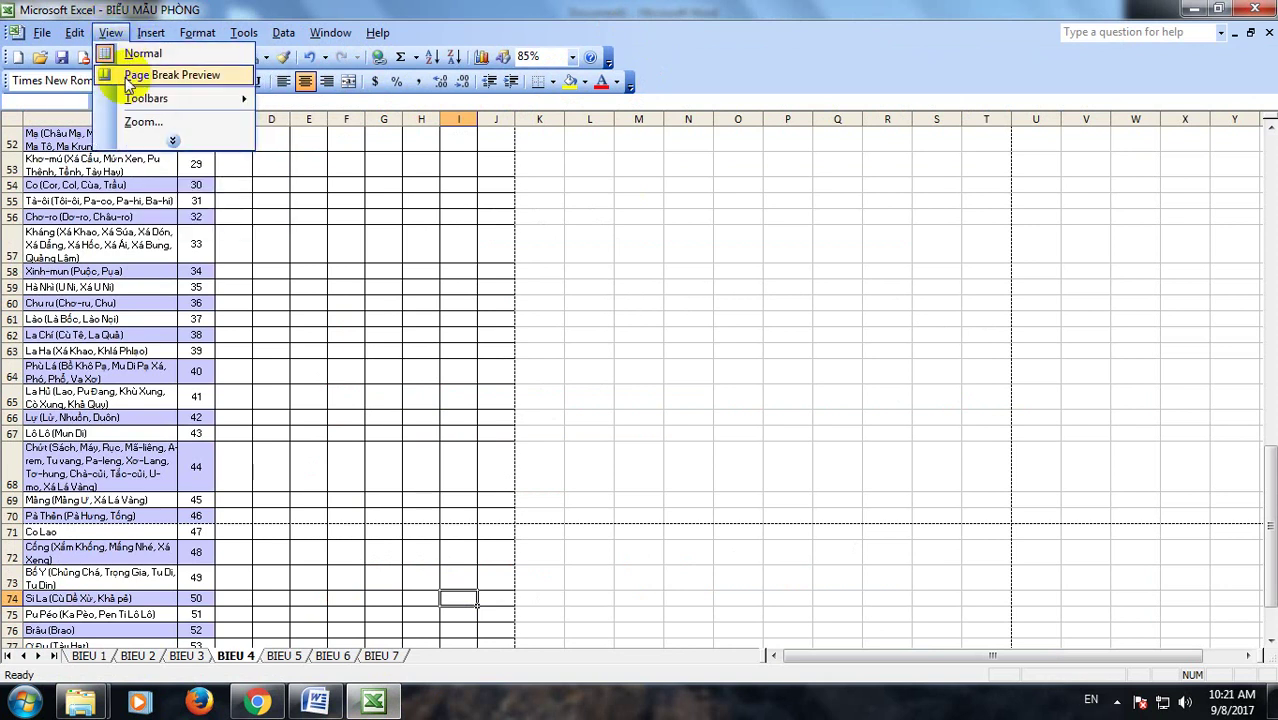
left_click(128, 76)
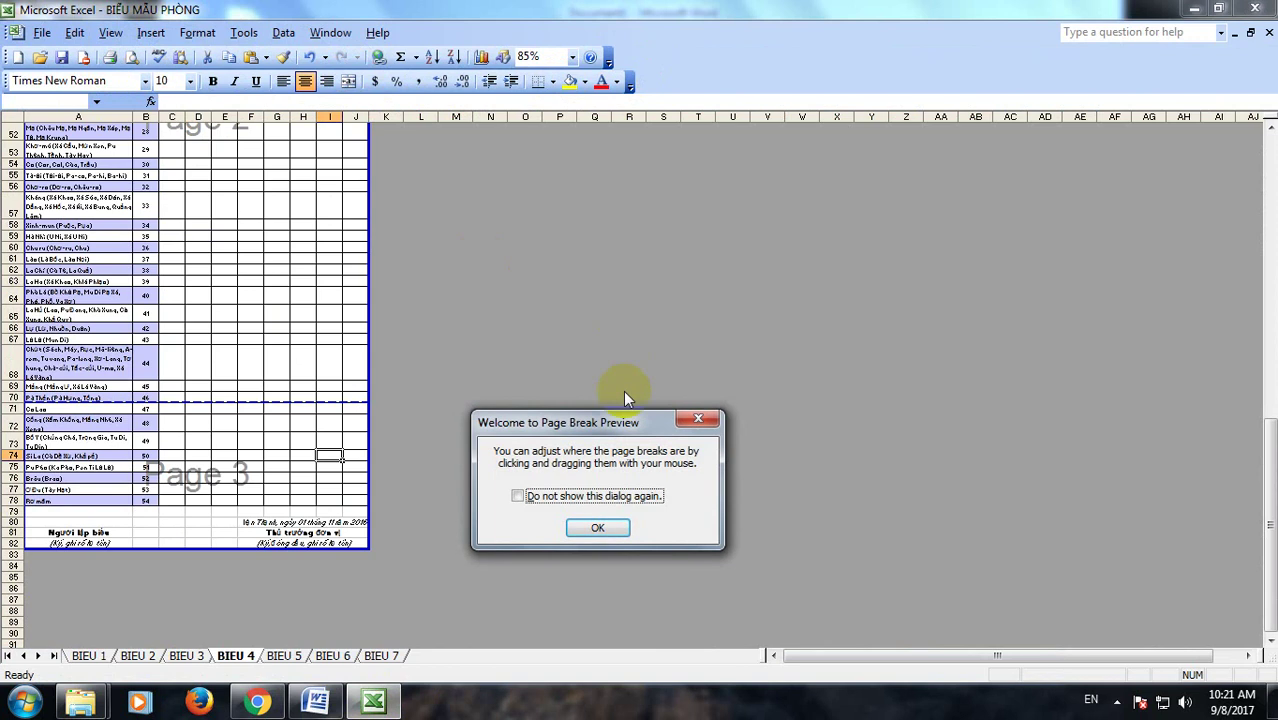
left_click(697, 419)
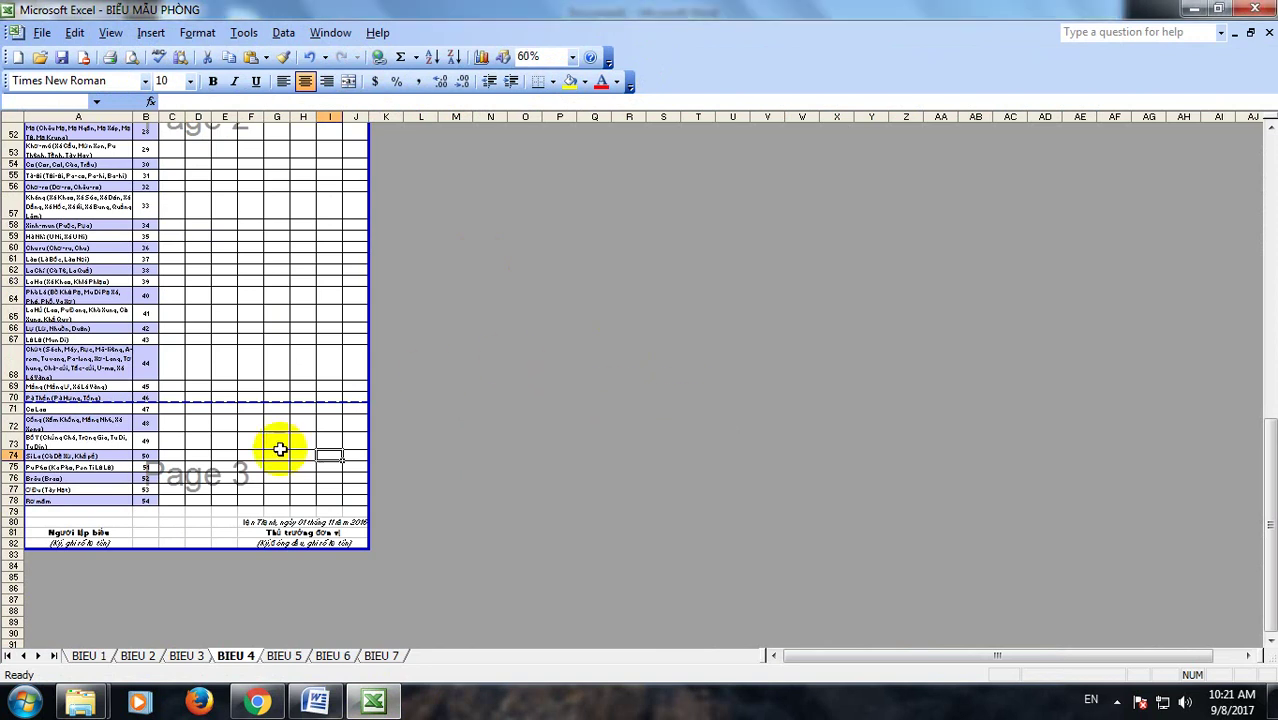
left_click(315, 703)
- Write that the sheet prints as 3 pages by default and is fitted to 1 page by dragging the blue margin
type("Nh")
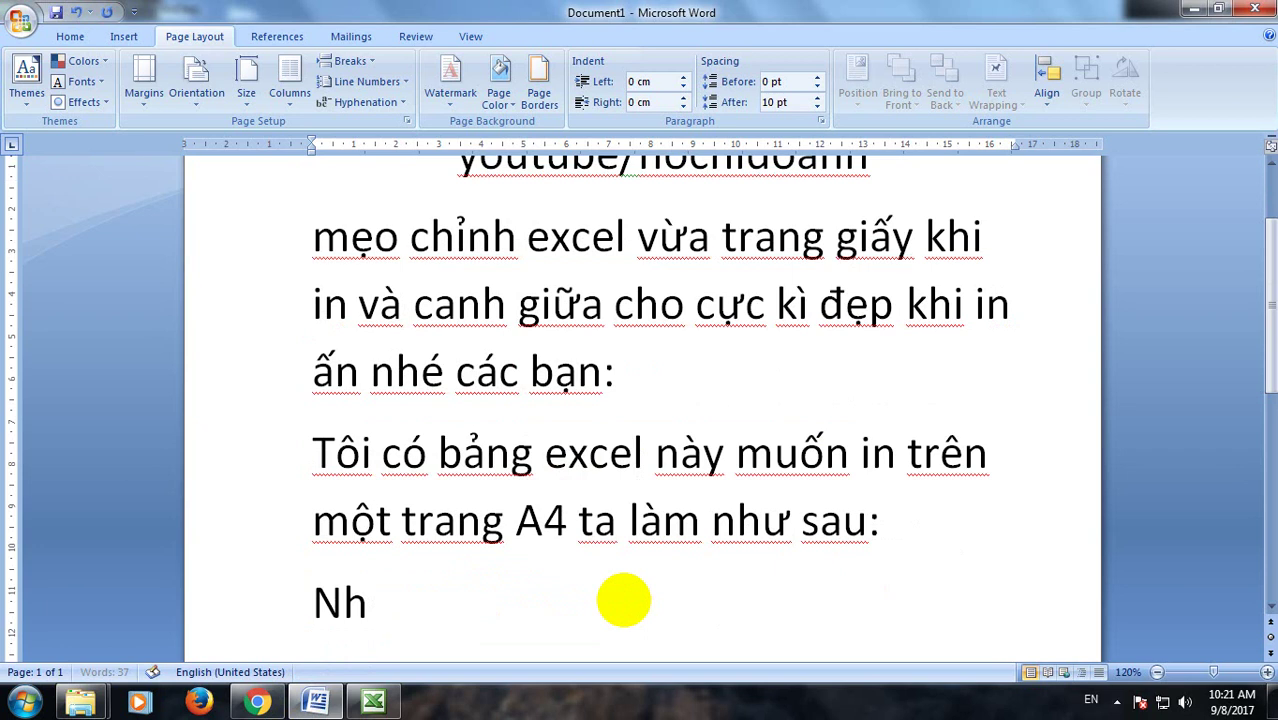
type("ư vây")
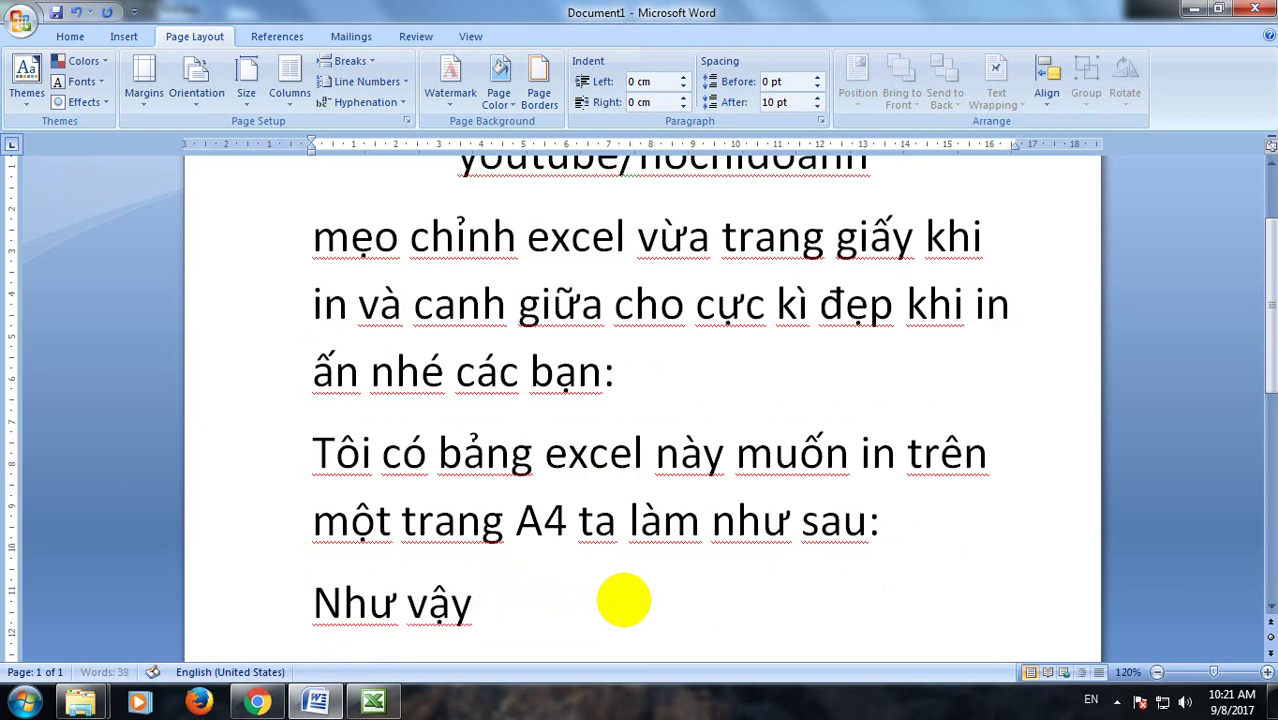
type(" măặc đ")
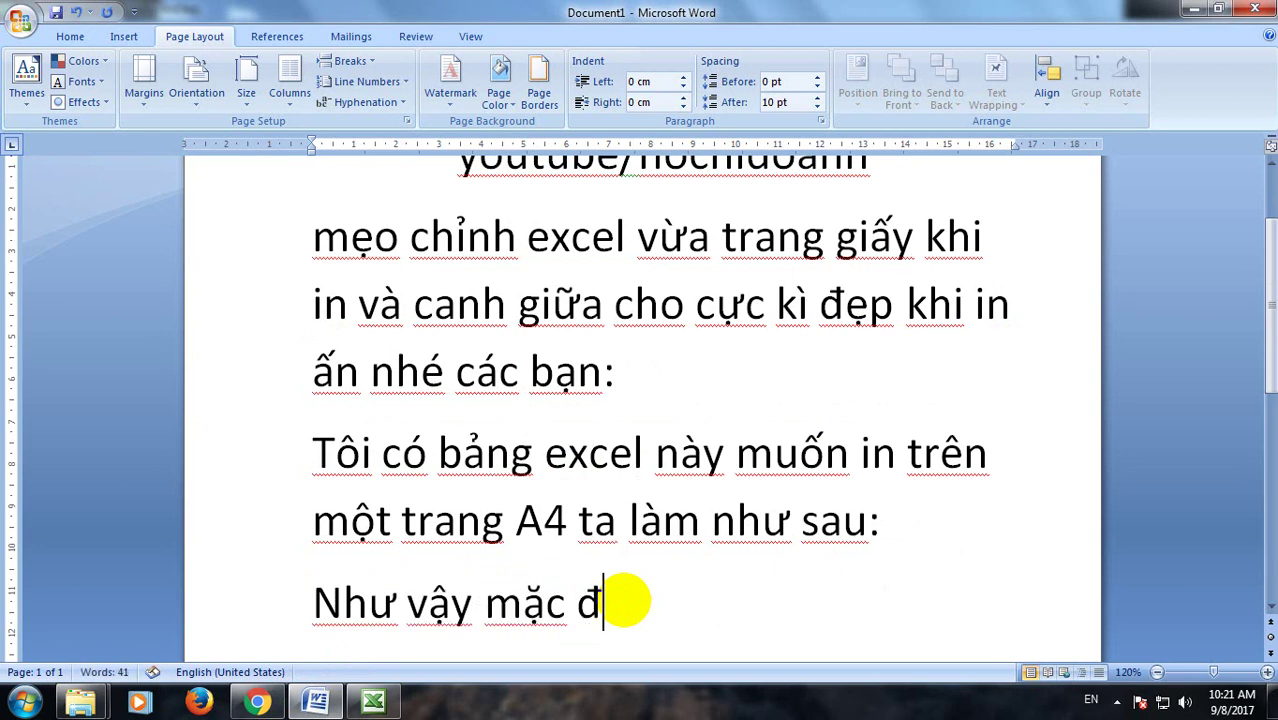
type("inh")
type("t")
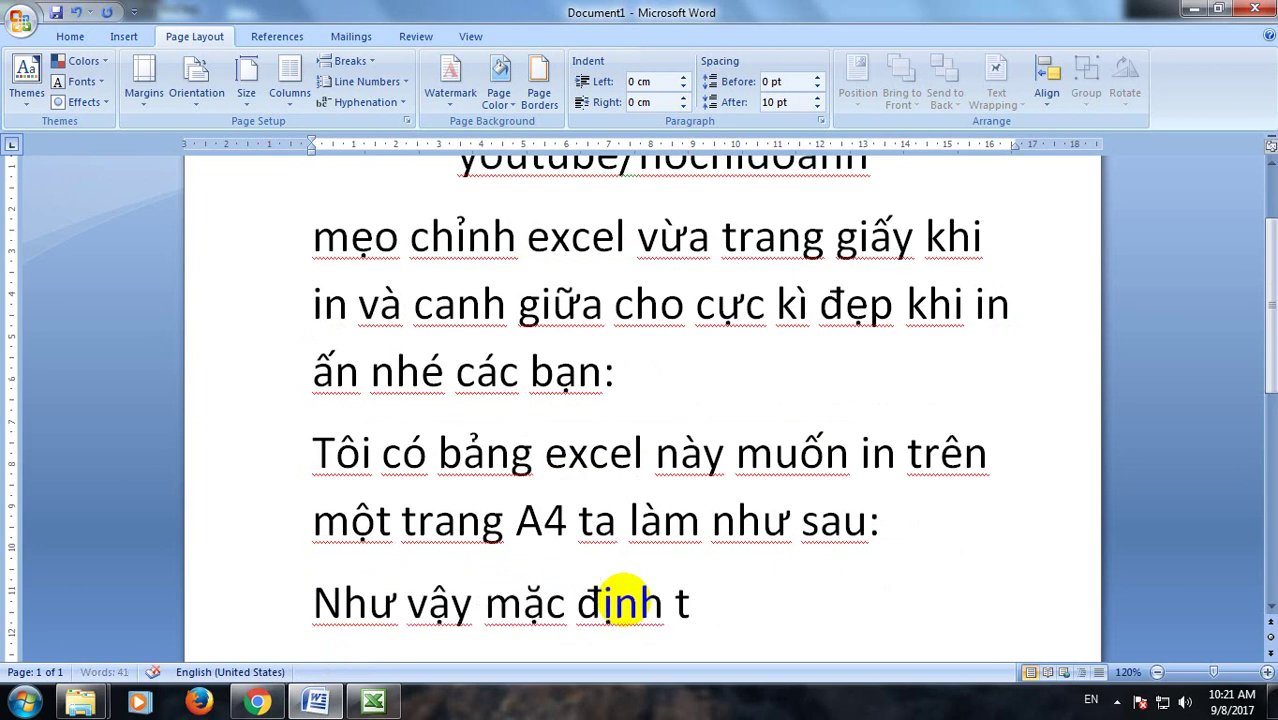
type("hì nó ")
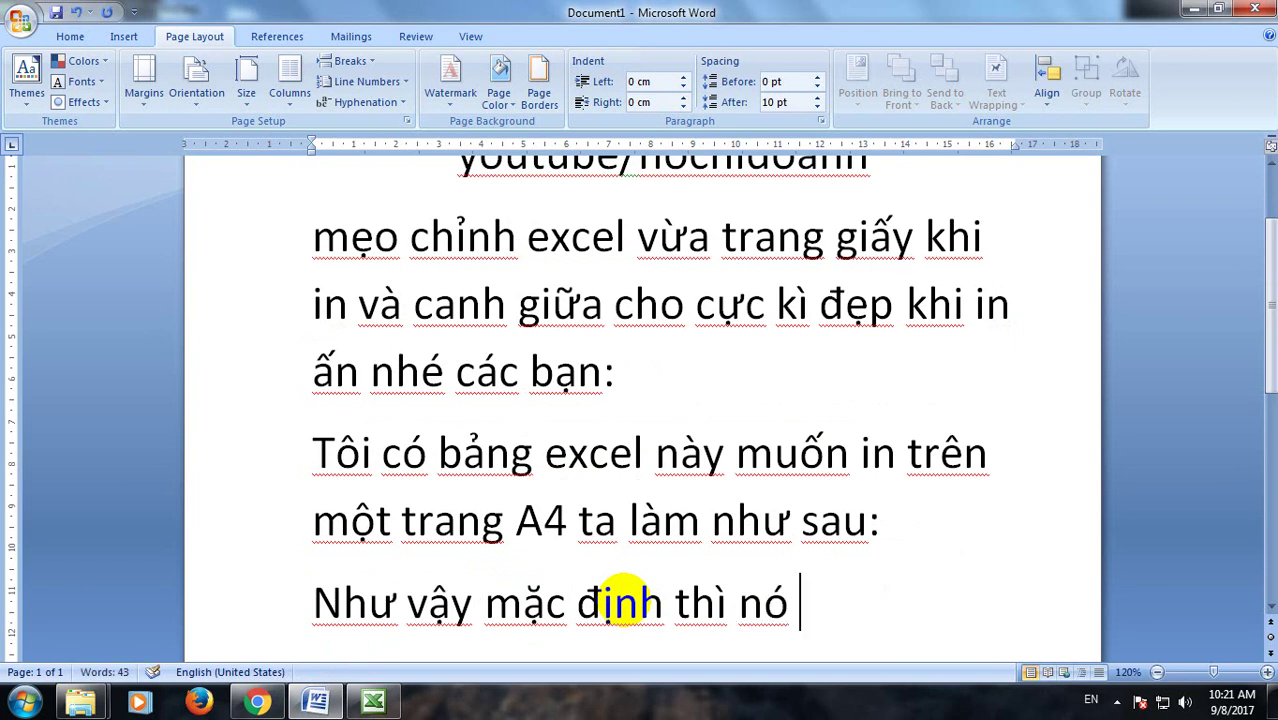
type("sẽ là ")
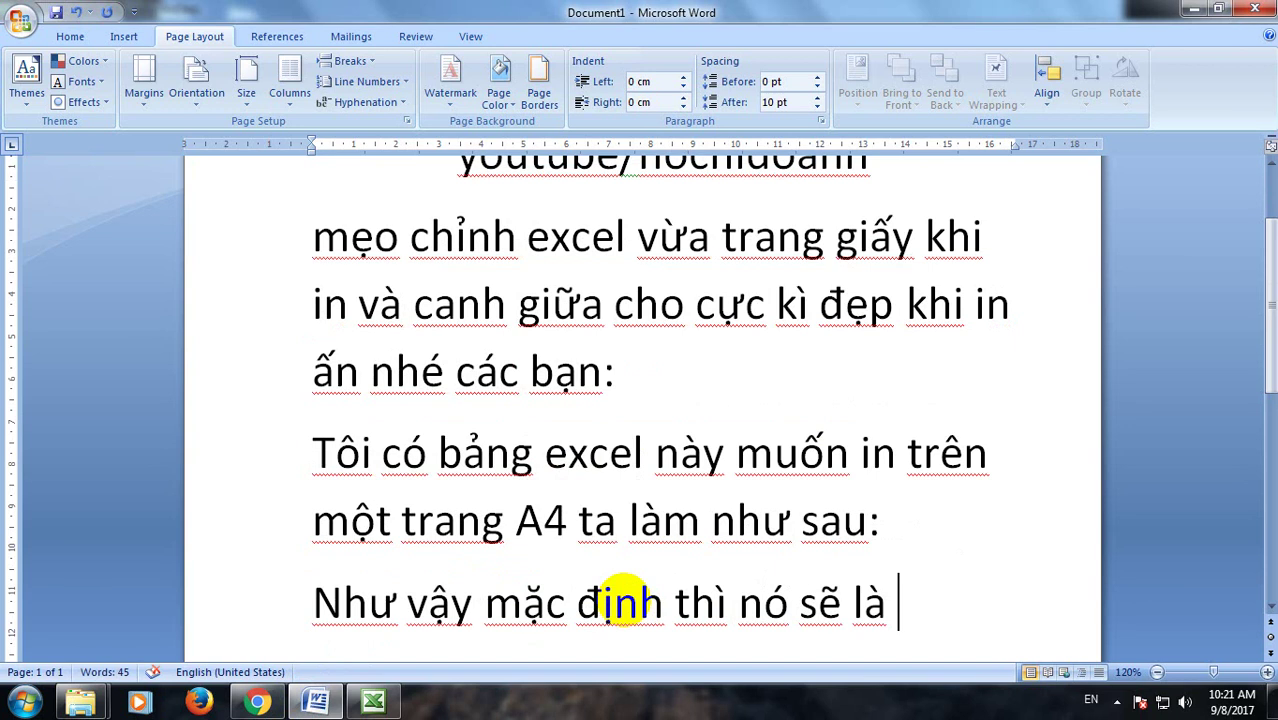
type("3 ")
type("trang gi")
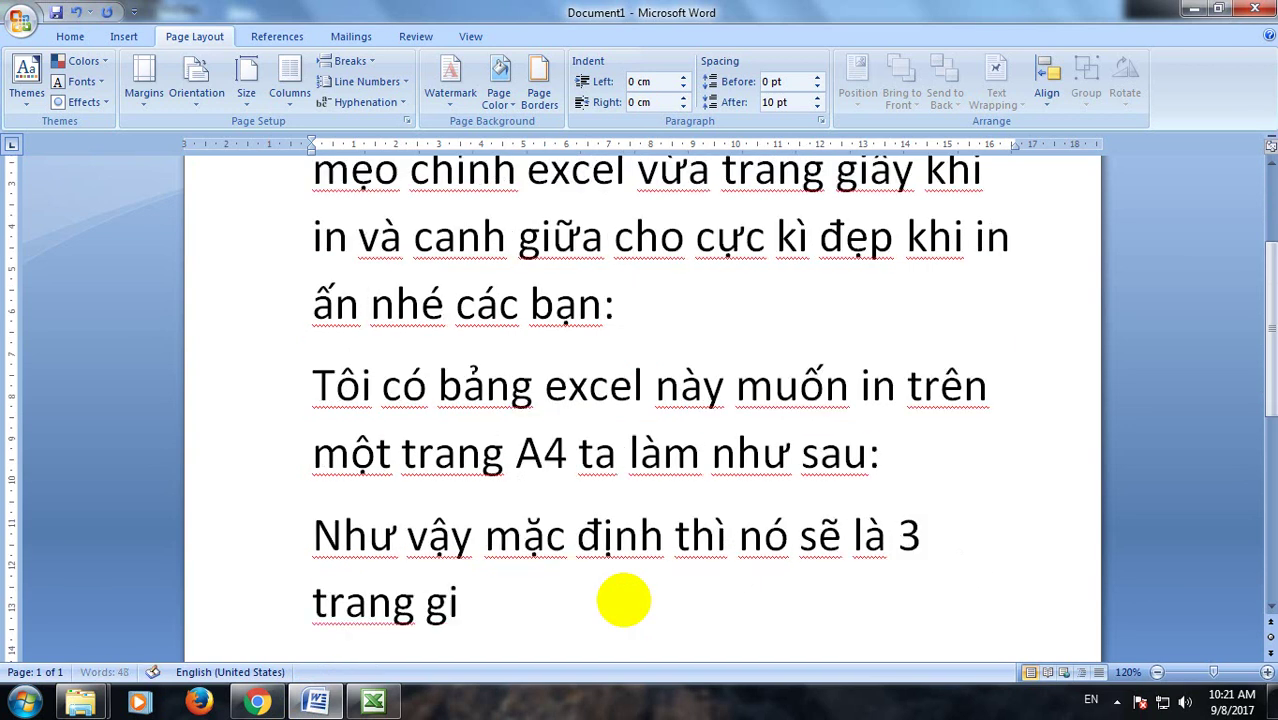
type("ấy khi ")
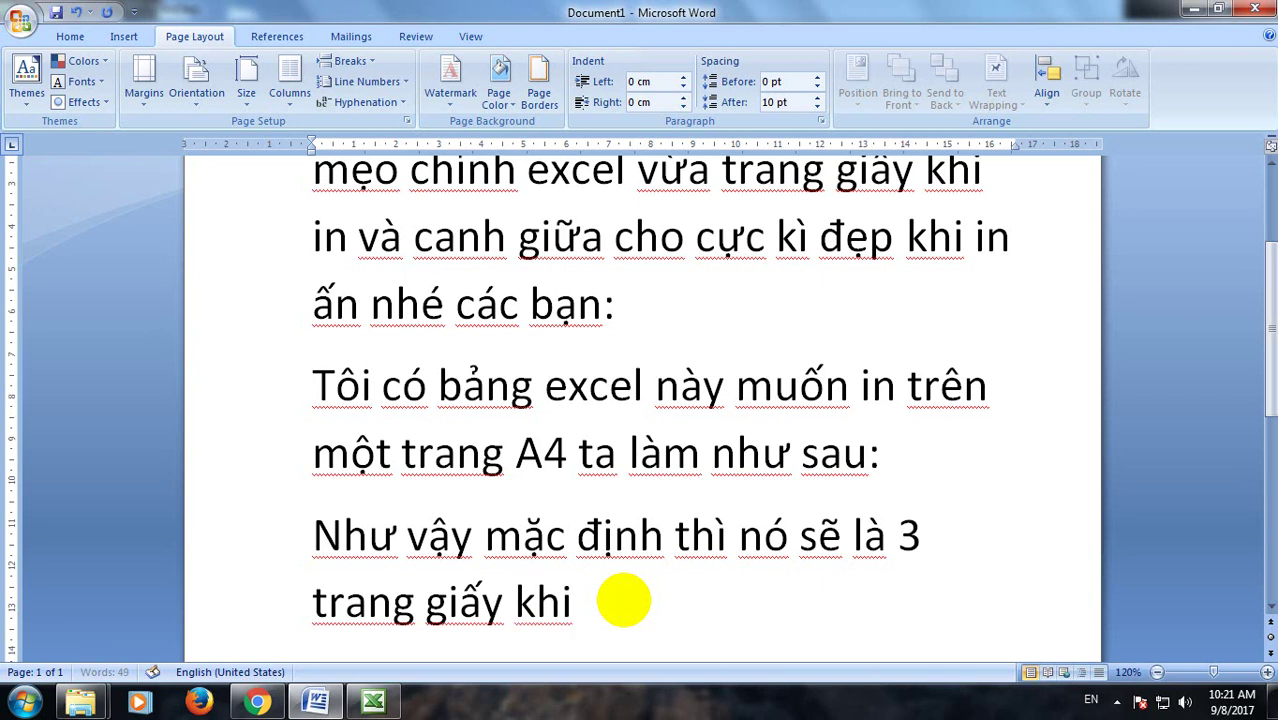
type("in ")
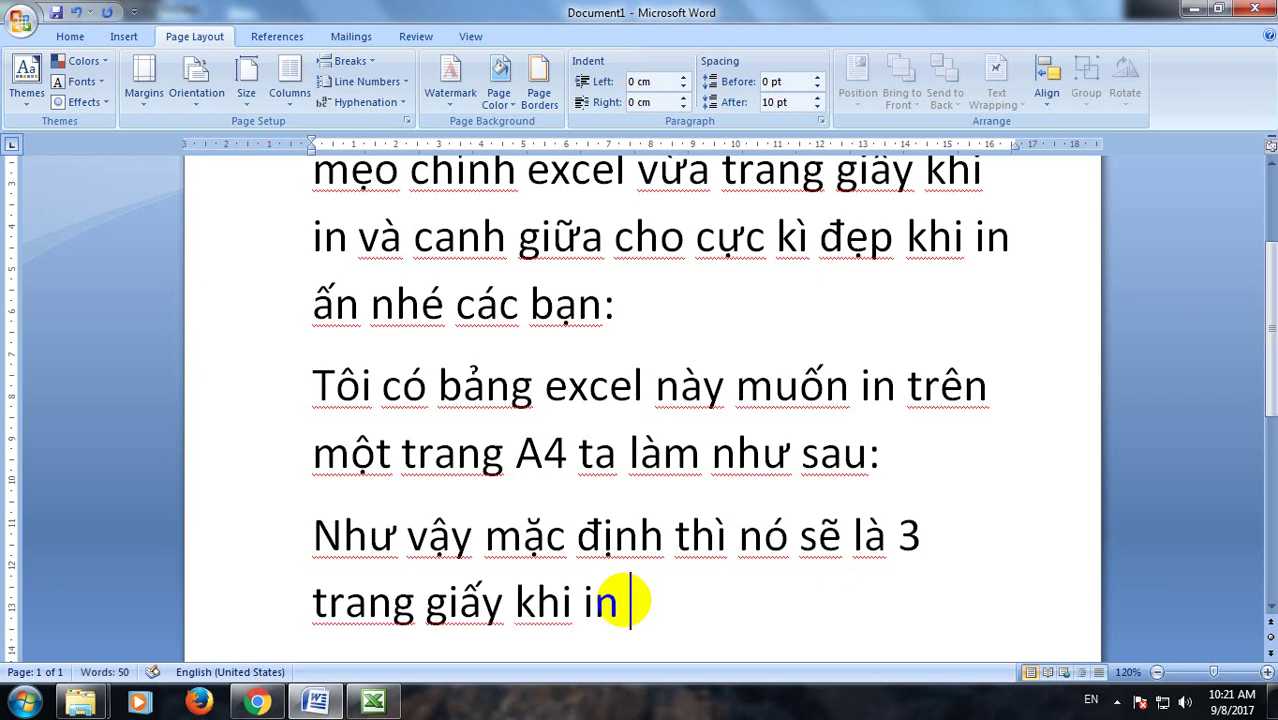
type("ra.")
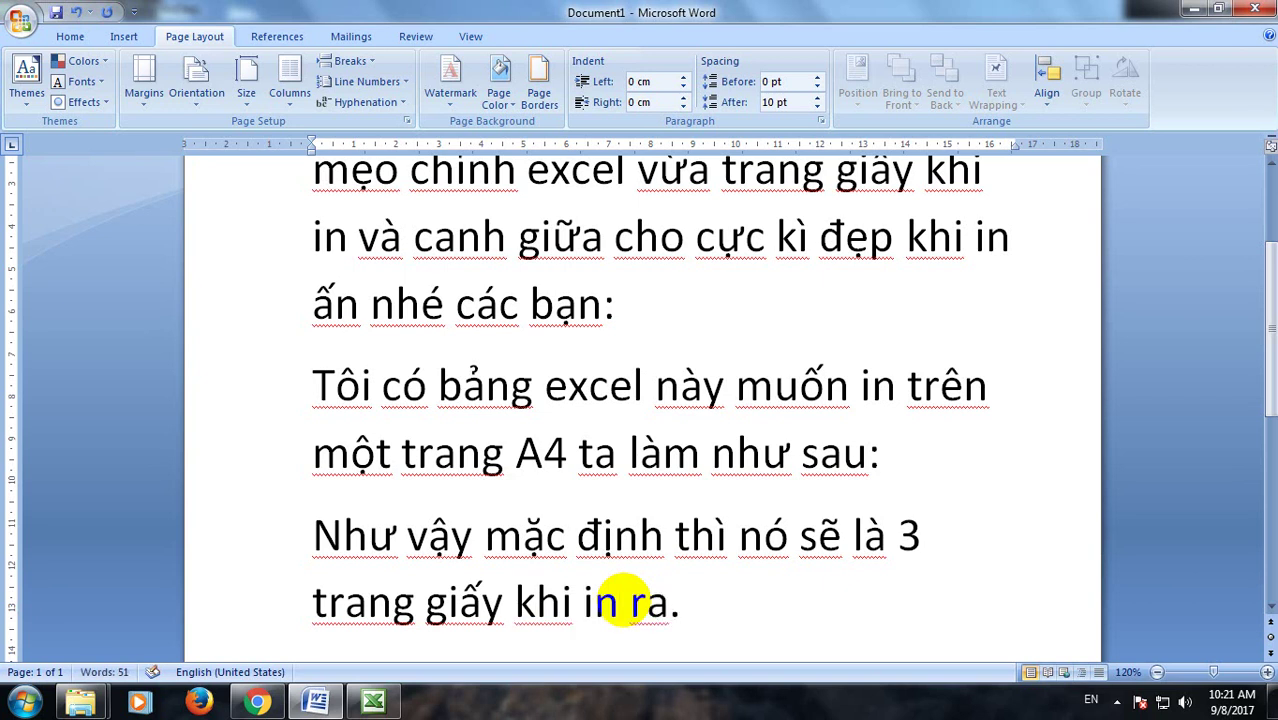
type(" To")
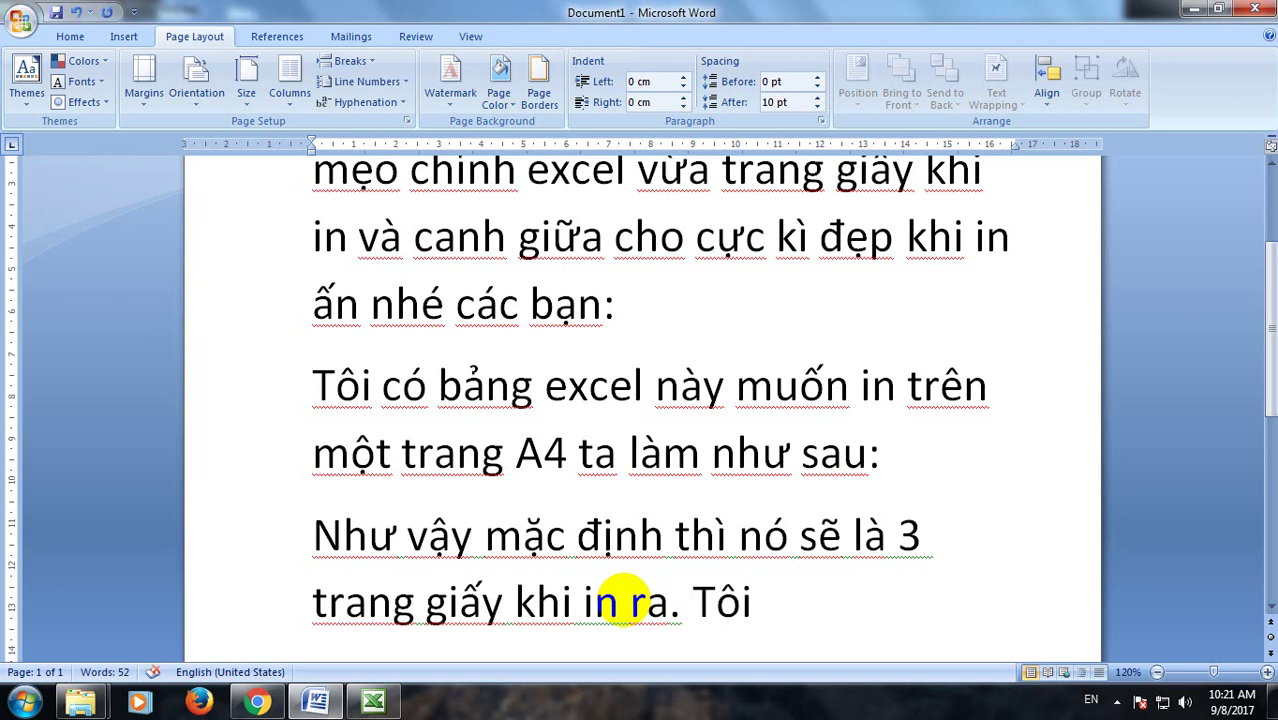
type(" chinhr")
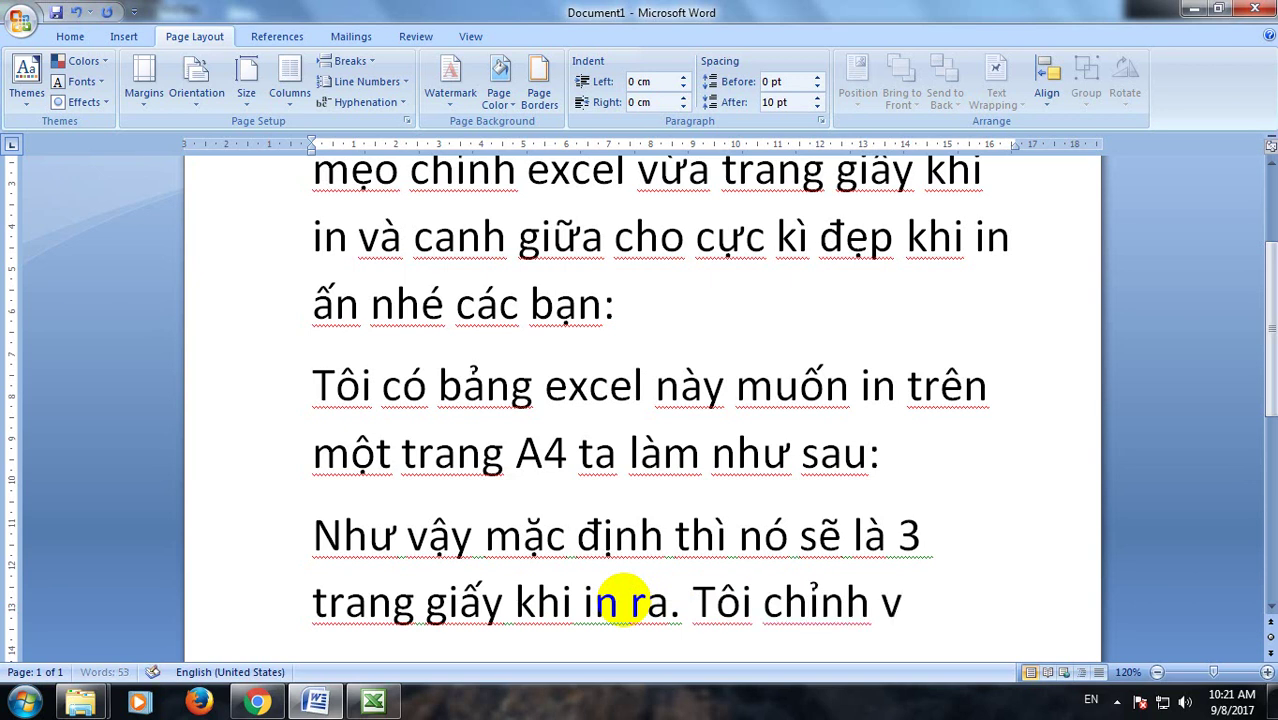
type(" 1")
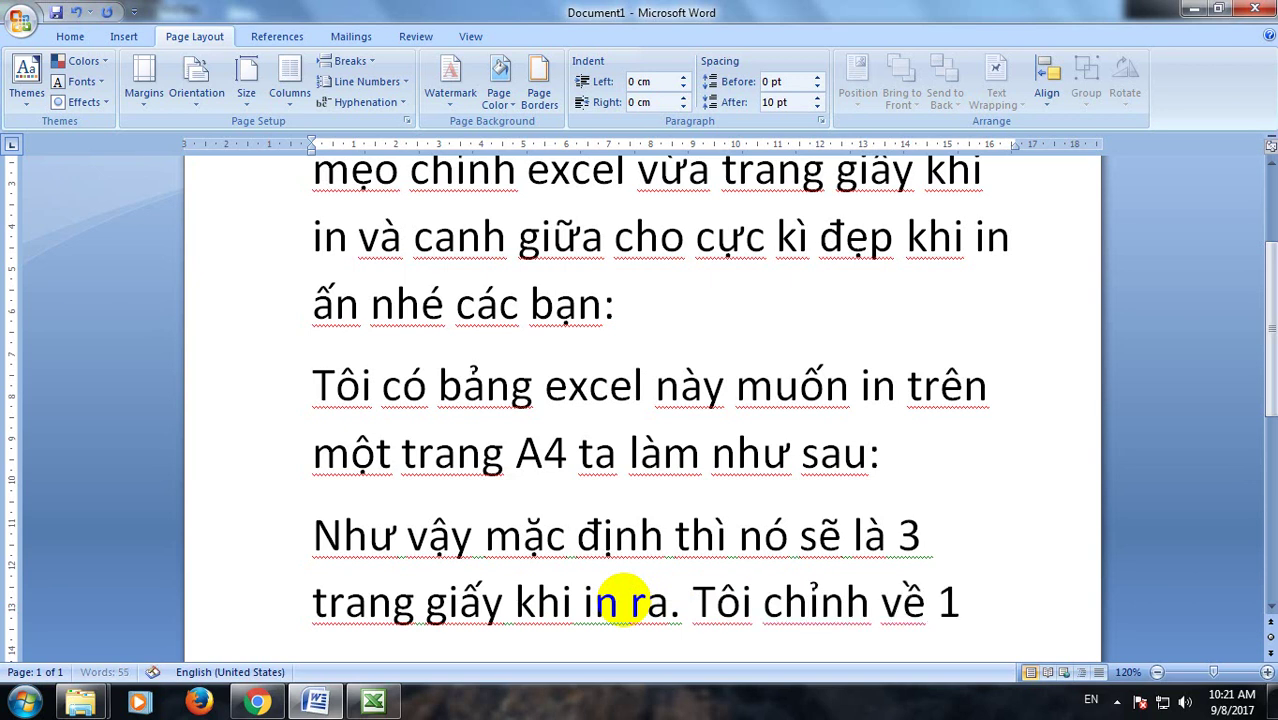
type(" trang như ")
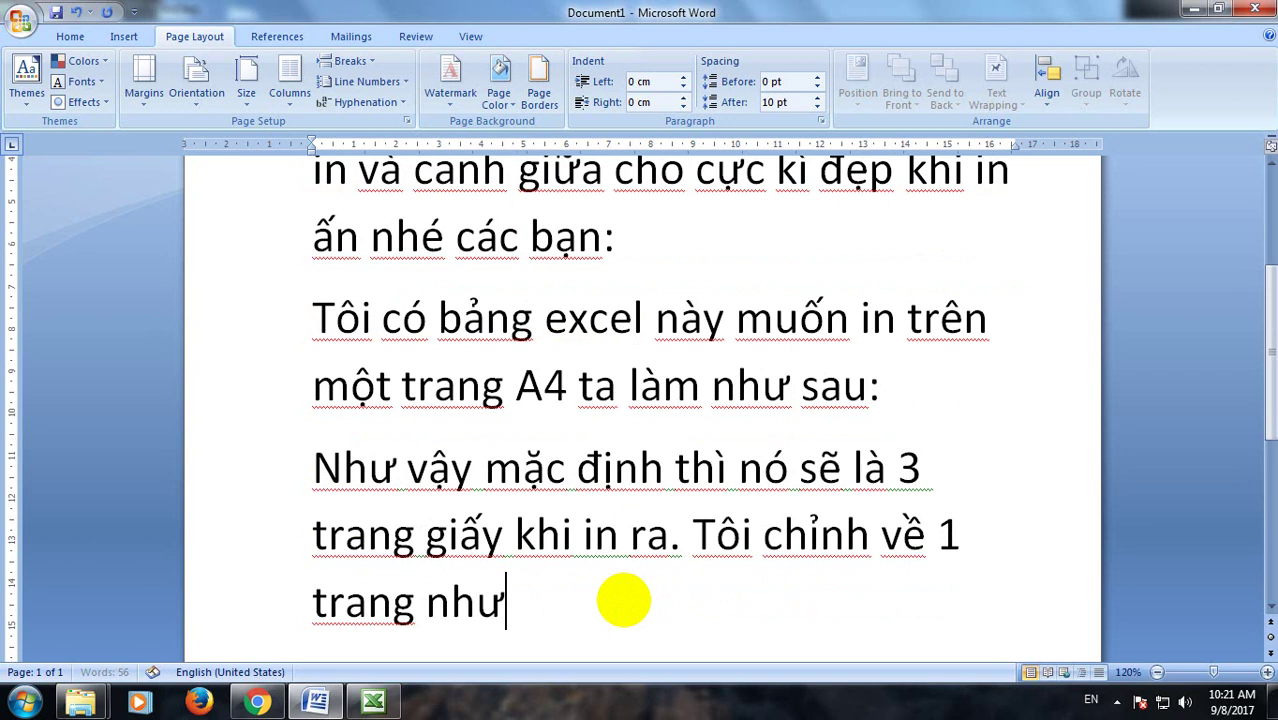
type("sau")
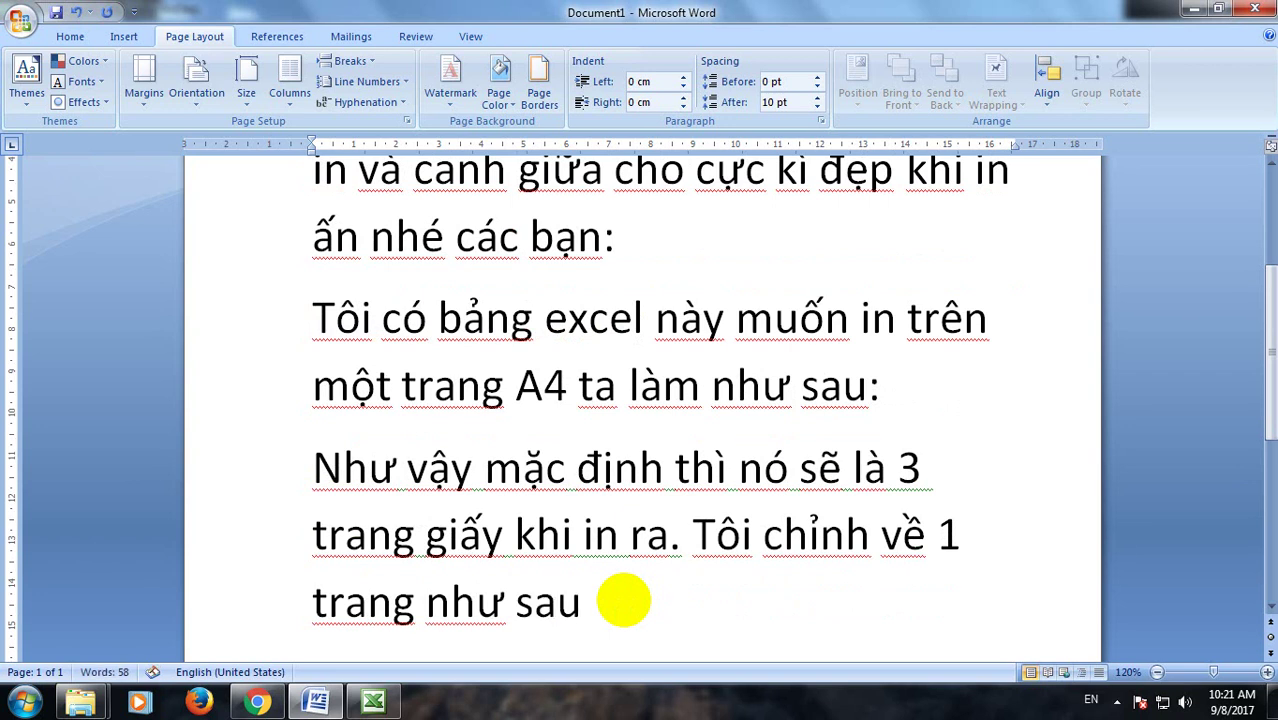
type(":")
type(" bằn")
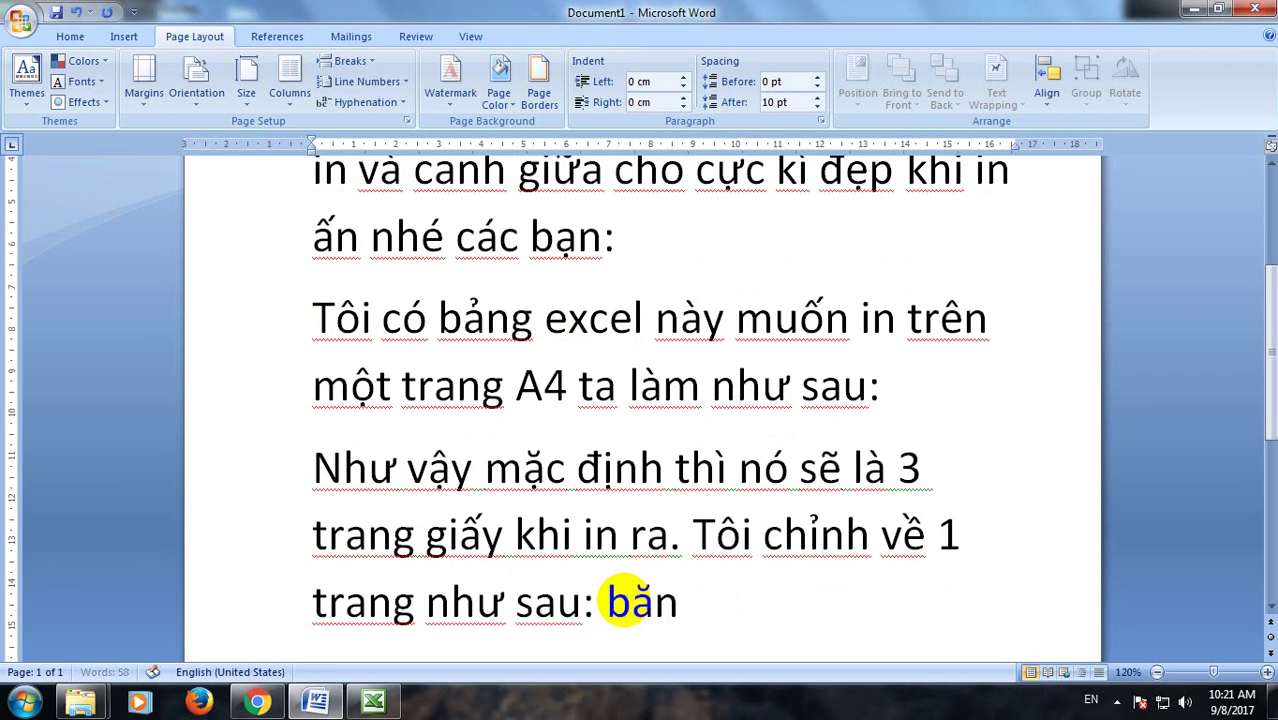
type("g cachs ")
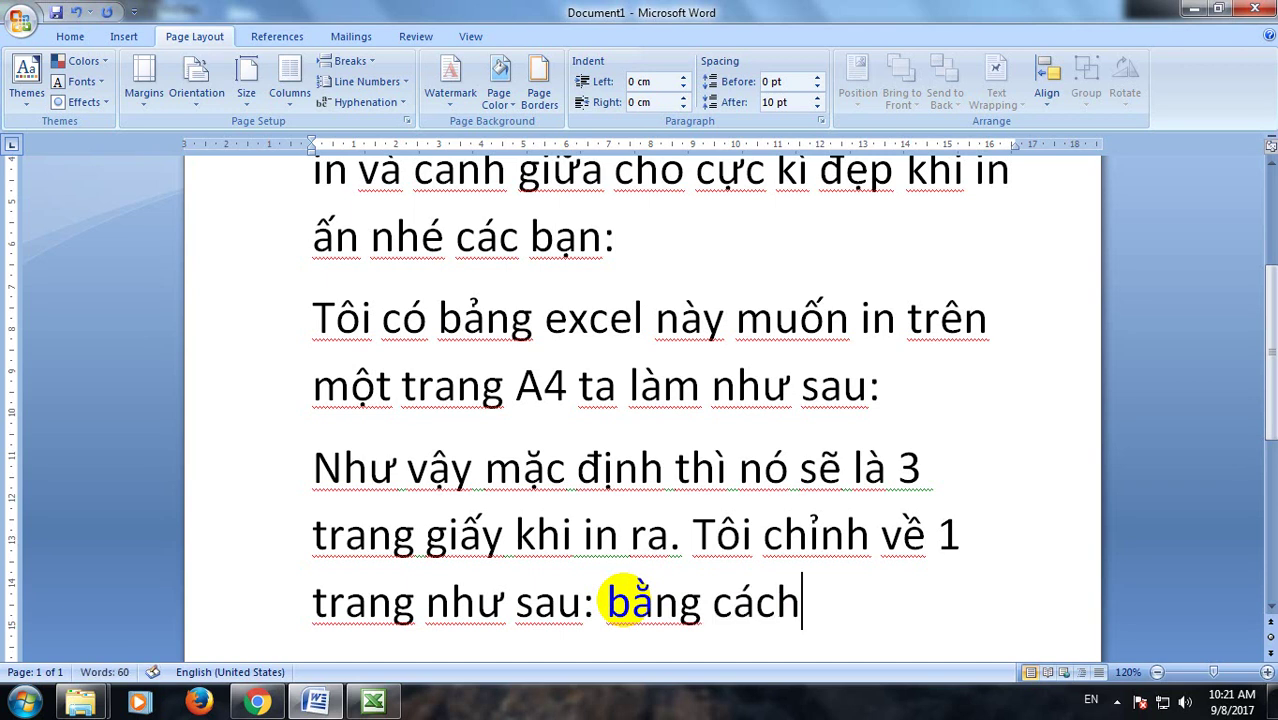
type("keos")
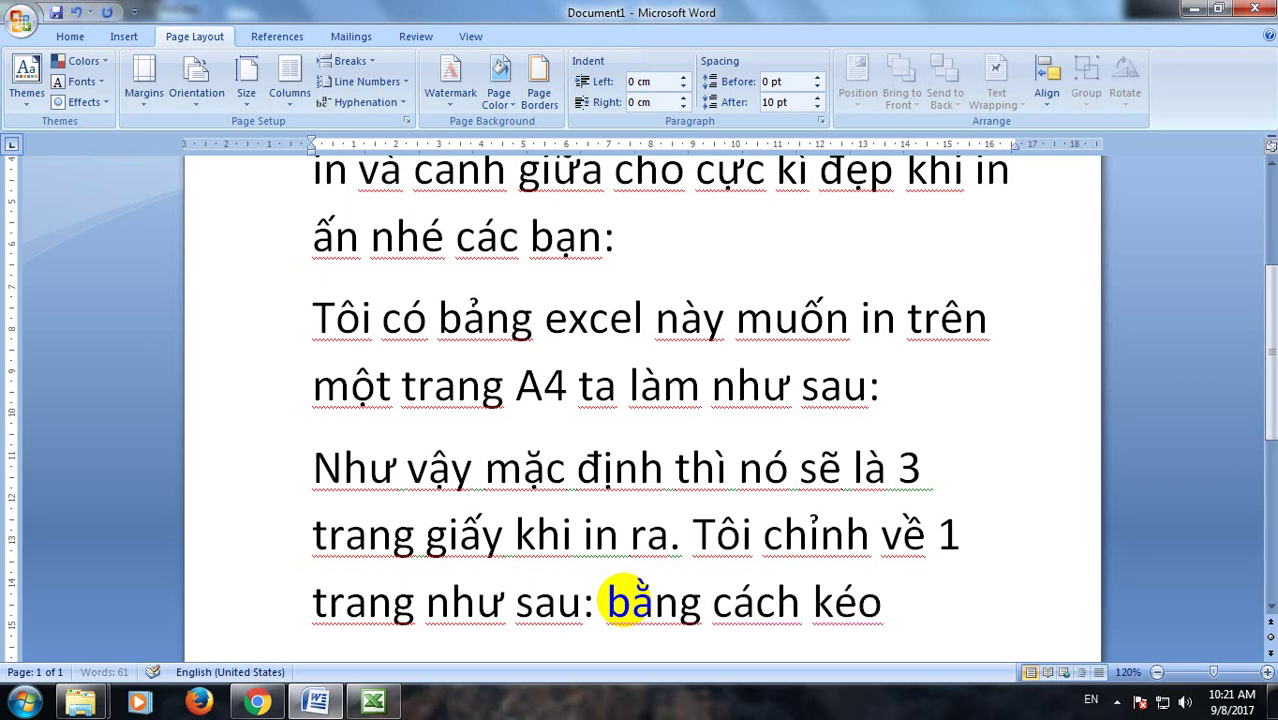
type(" le")
type("ef")
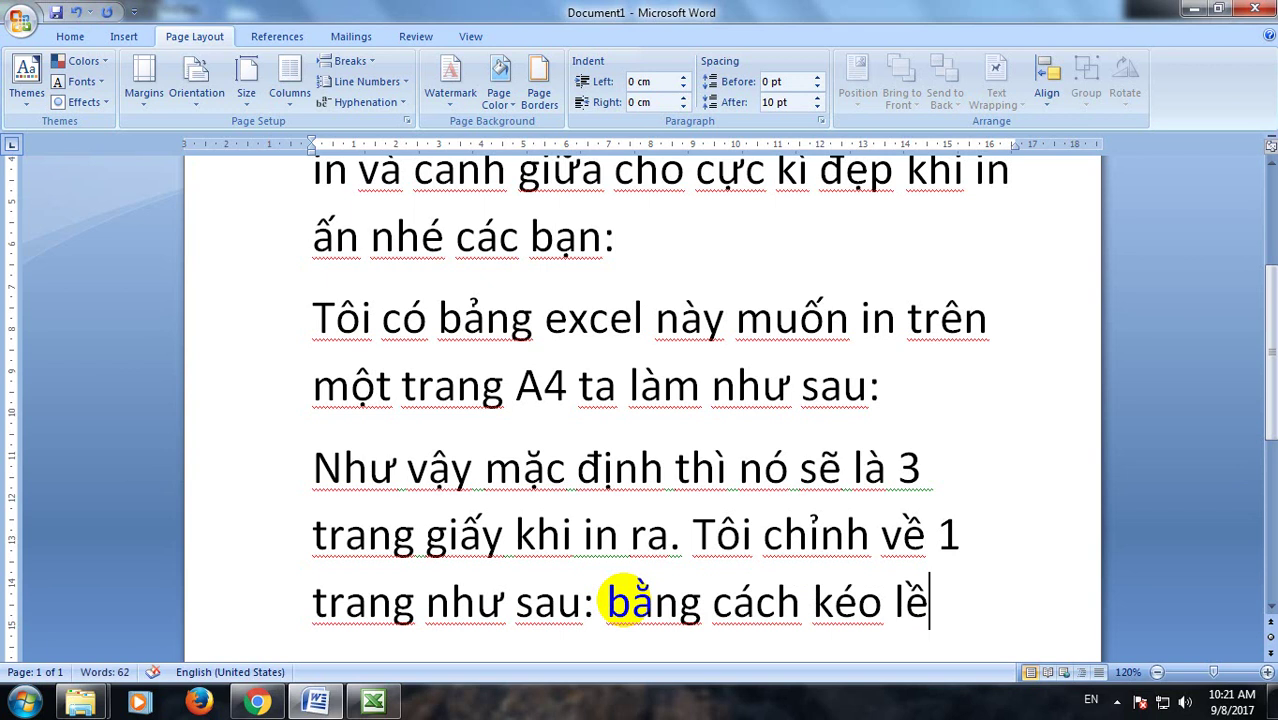
type(" xanh")
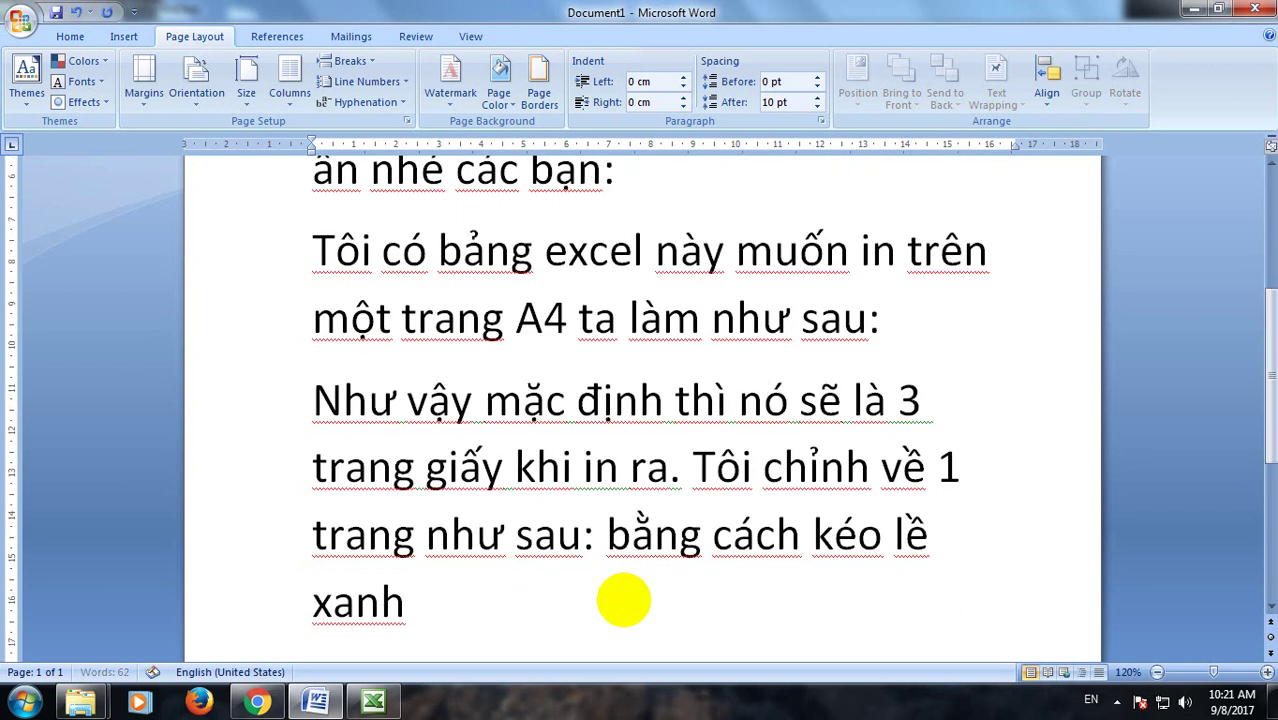
type(" nhuw")
type("a")
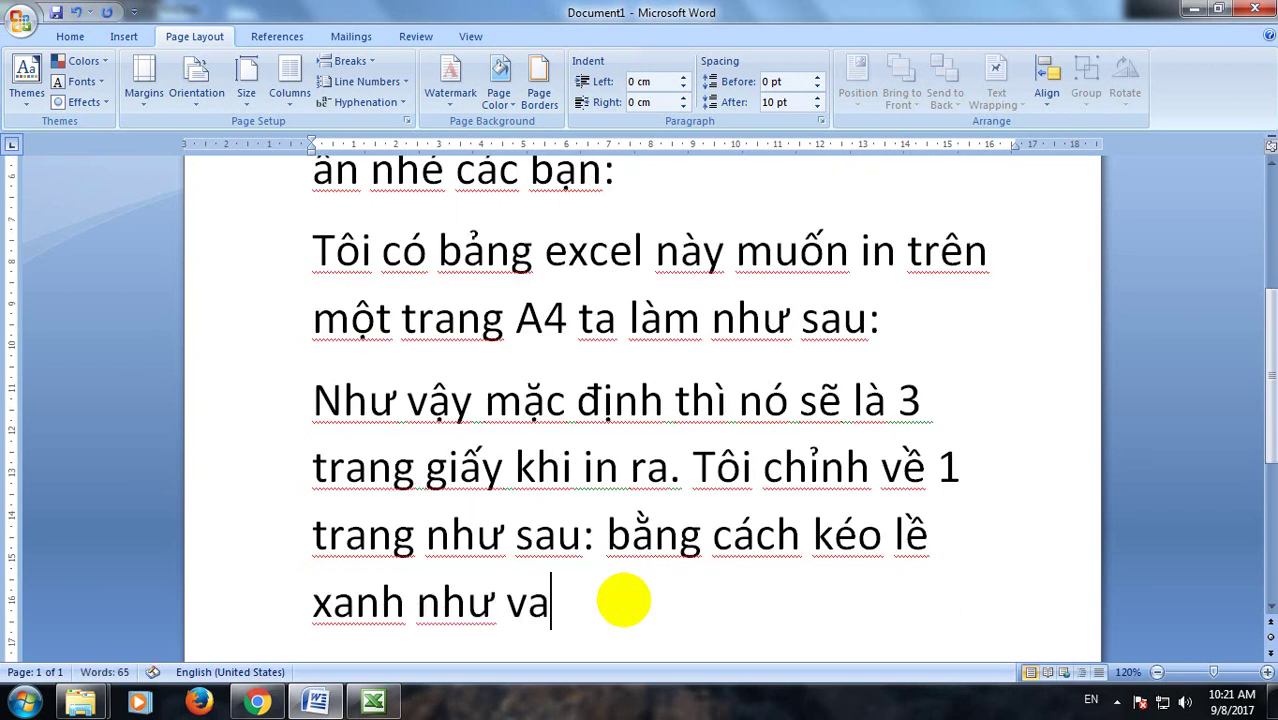
type("yf")
key("BackSpace")
type("af")
type("y")
type(":")
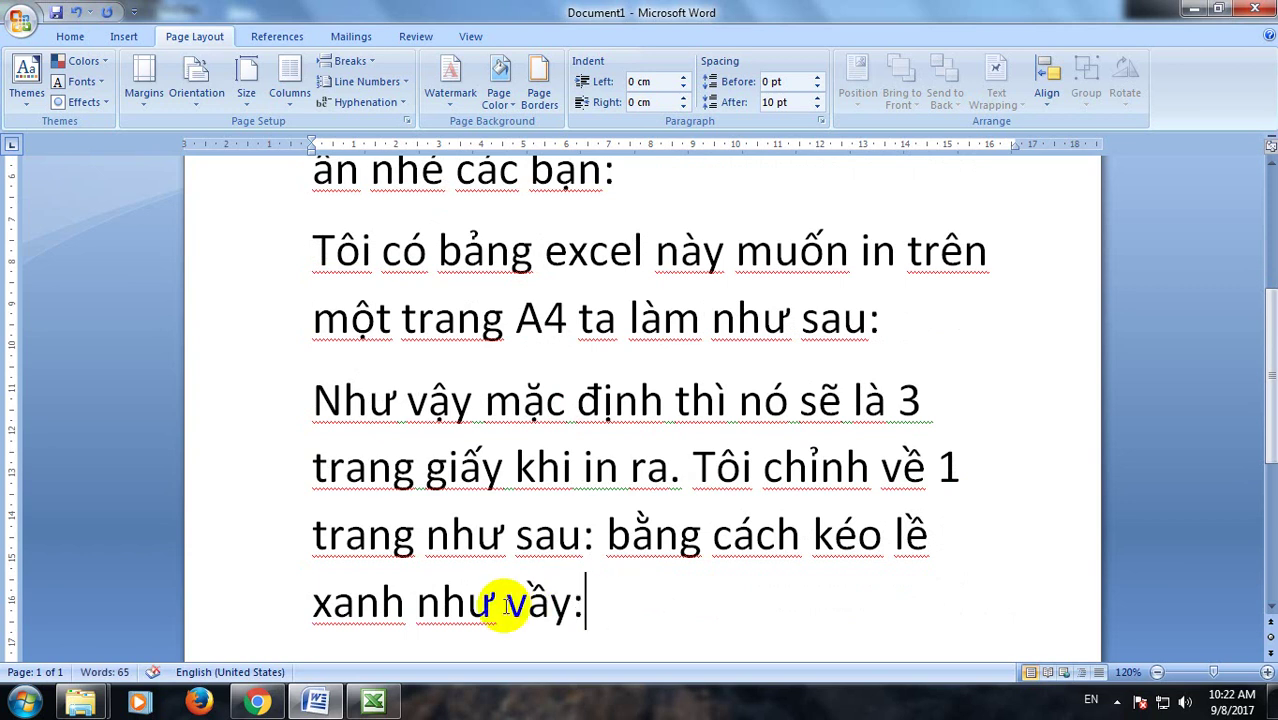
- Drag the dashed blue page breaks on BIEU 4 down so page 1 reaches row 82
left_click(373, 703)
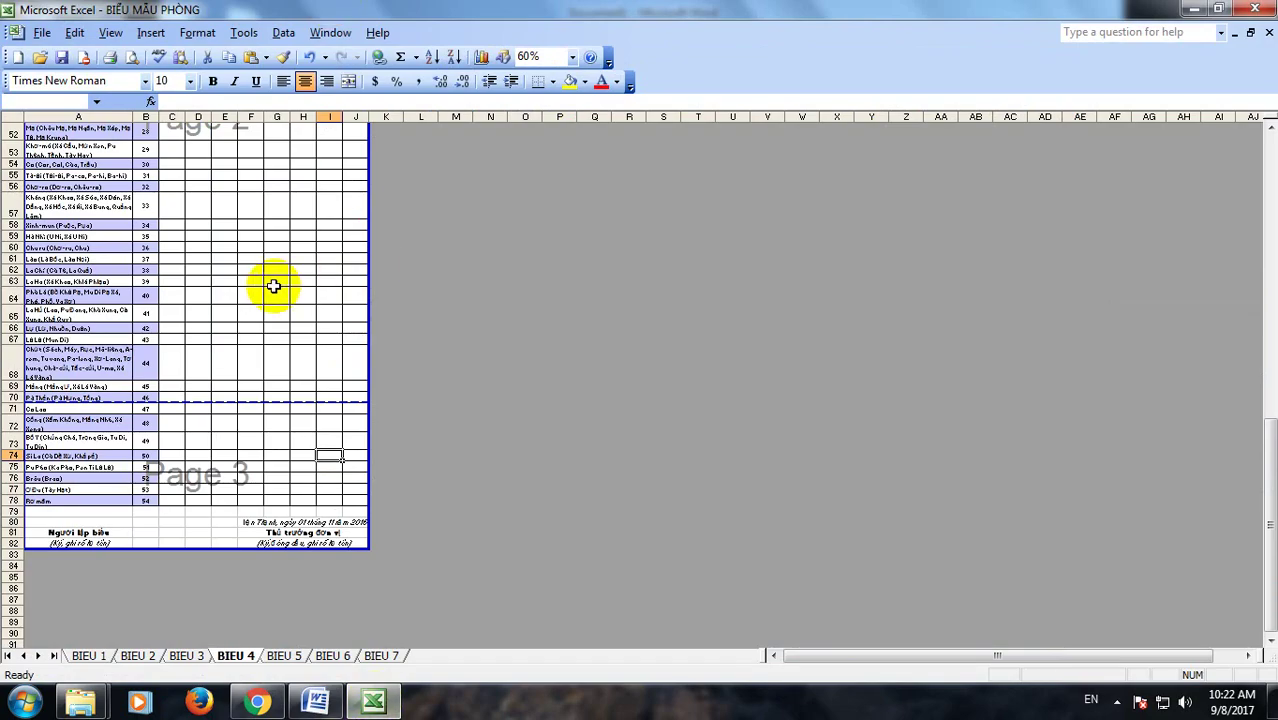
left_click_drag(241, 402, 217, 522)
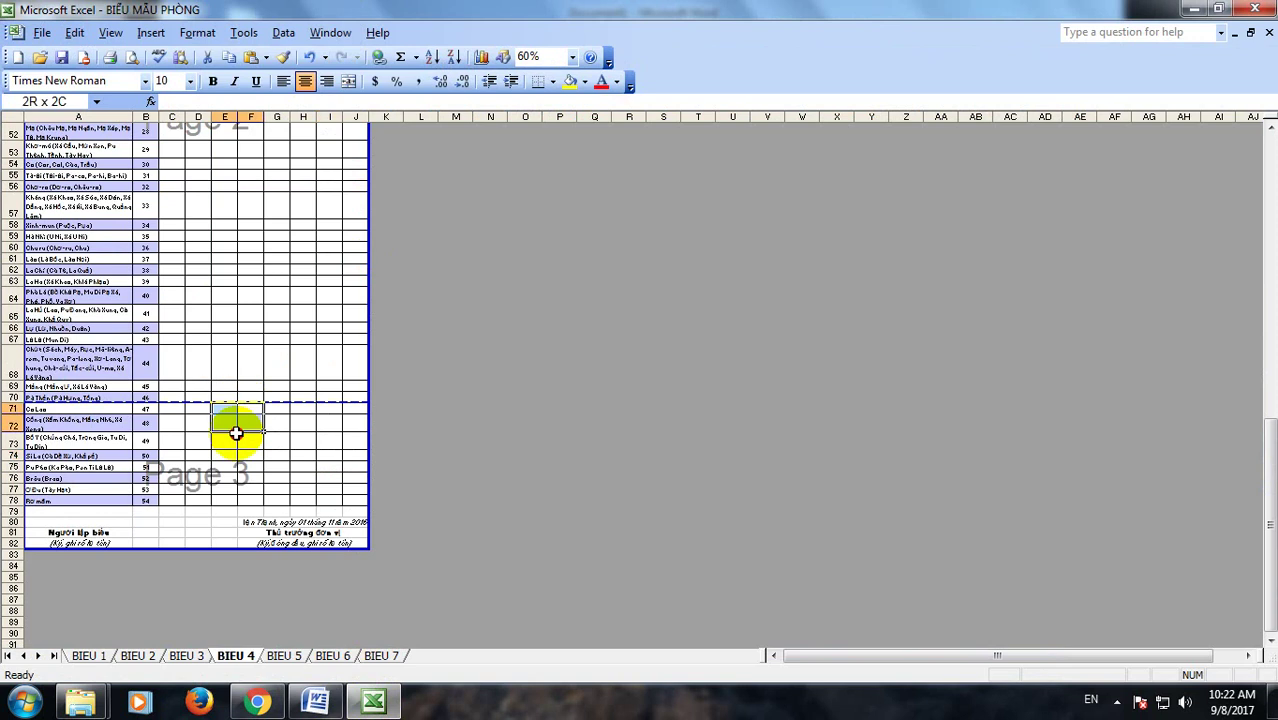
left_click(219, 522)
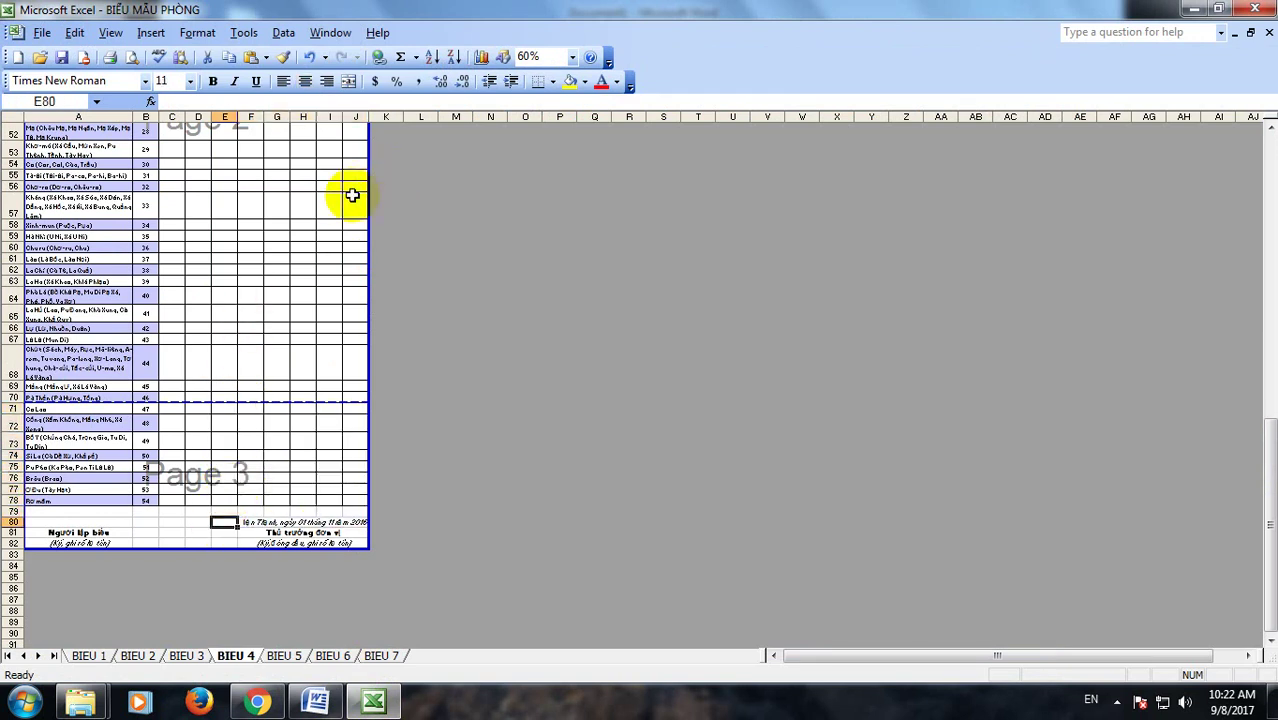
scroll(352, 192, "up", 1)
scroll(351, 191, "up", 1)
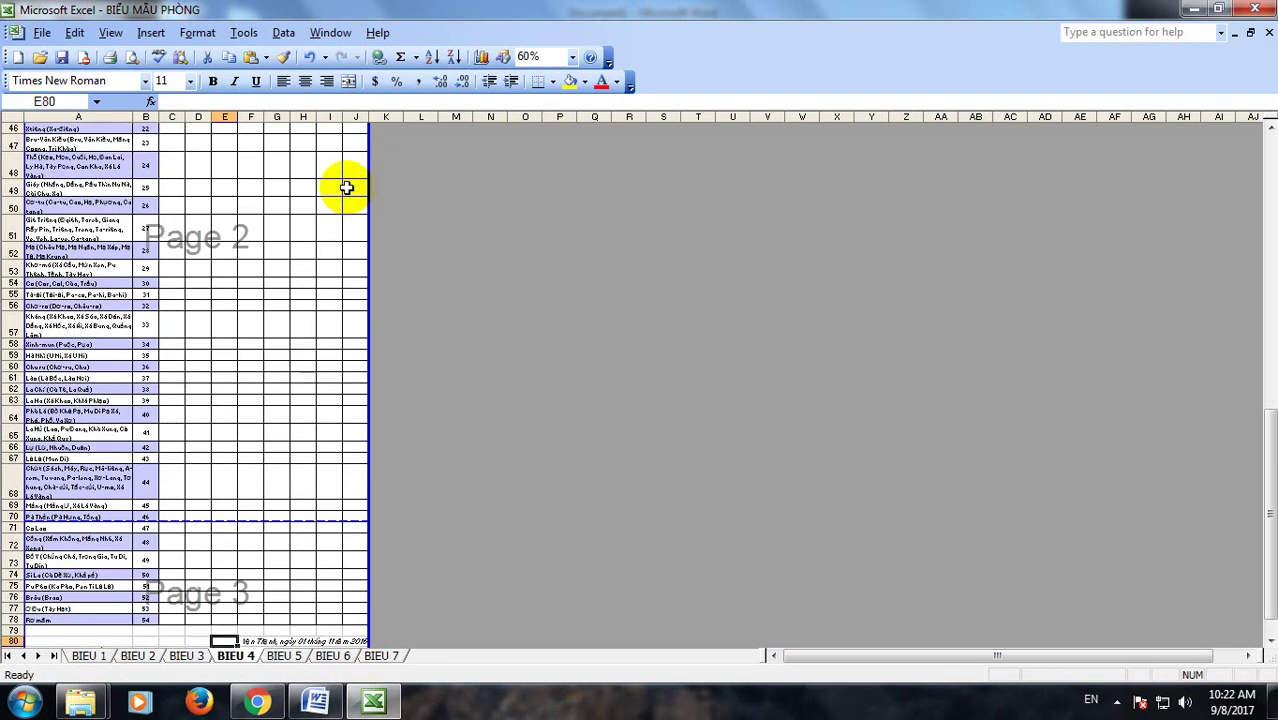
scroll(345, 187, "up", 3)
scroll(345, 187, "up", 2)
scroll(345, 185, "up", 2)
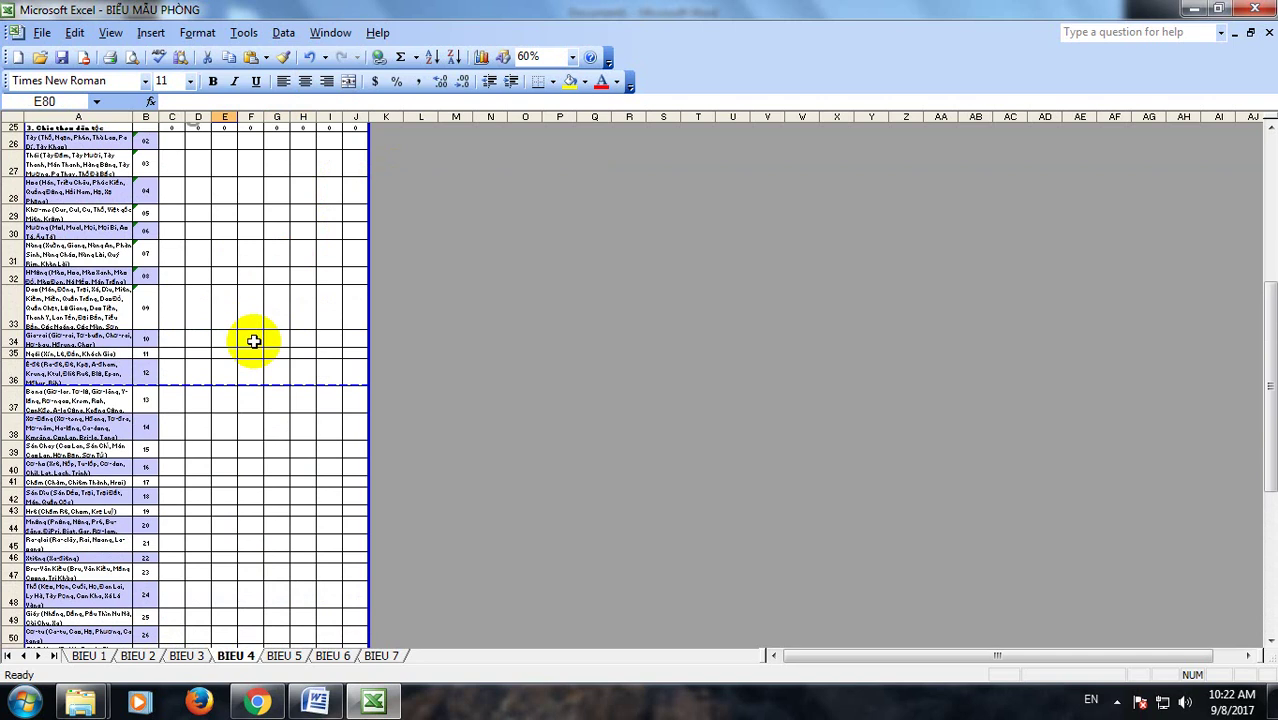
left_click_drag(244, 384, 222, 600)
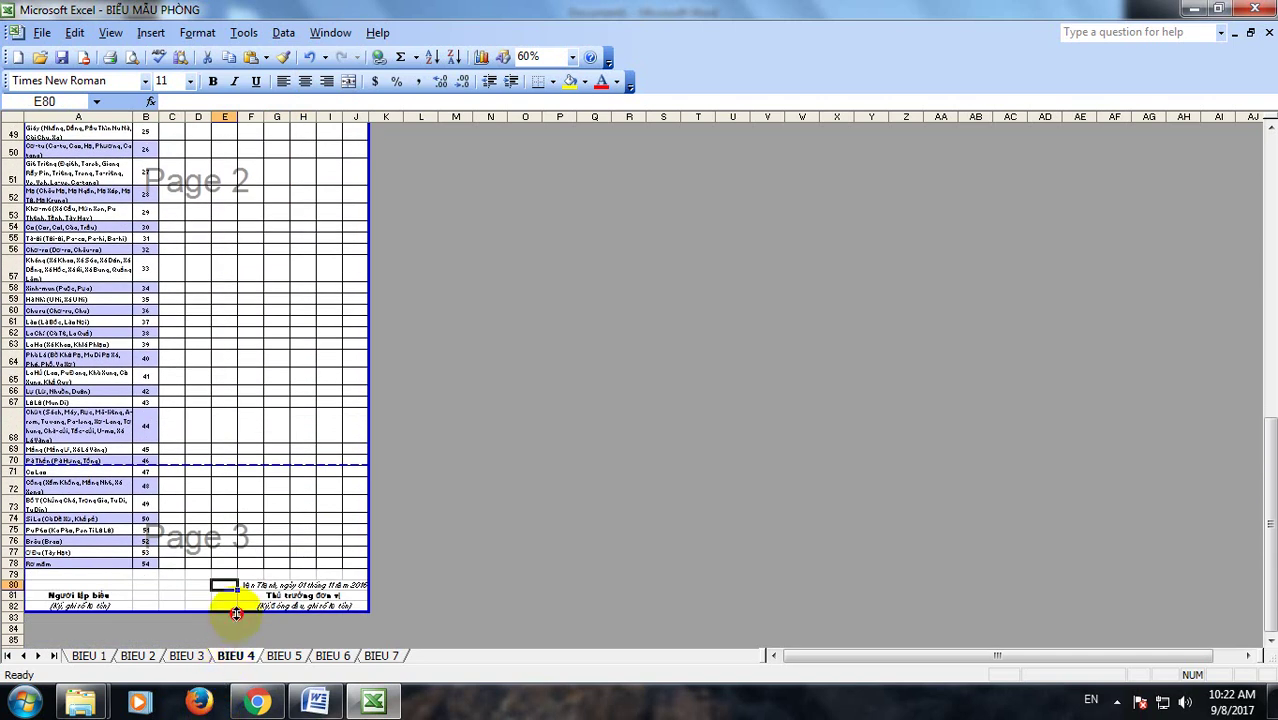
left_click_drag(210, 712, 236, 612)
scroll(419, 447, "up", 1)
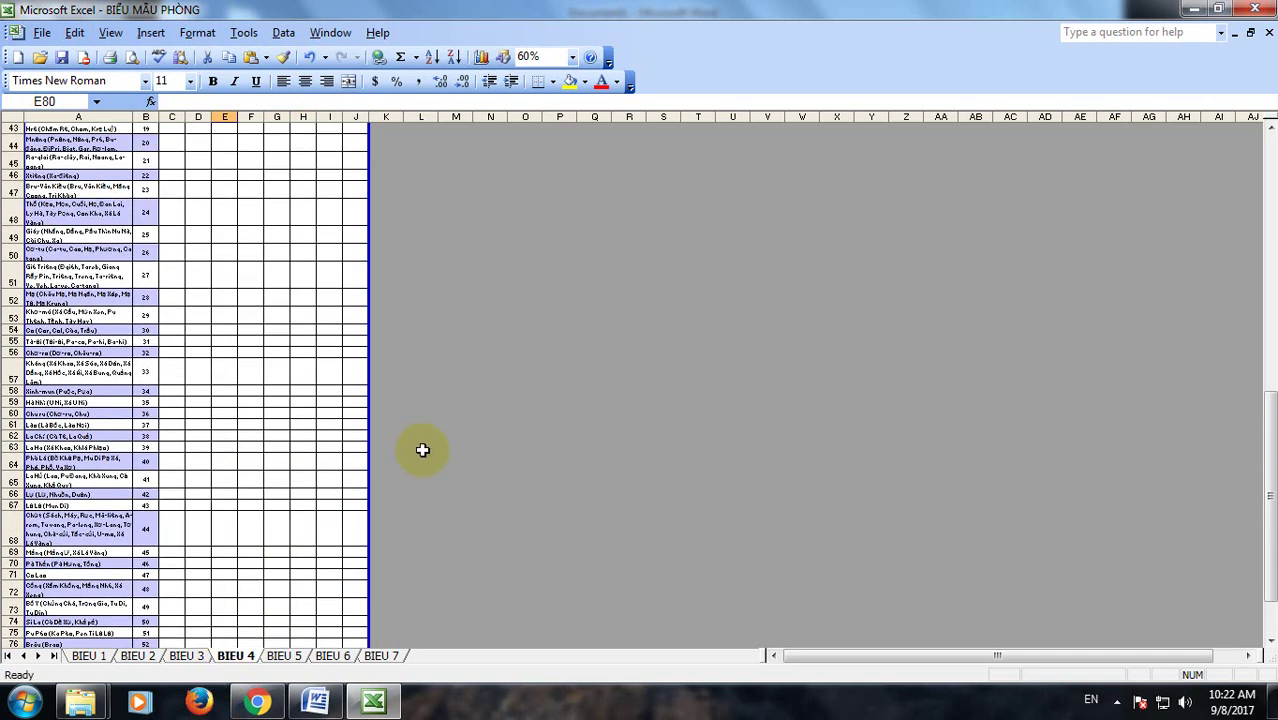
scroll(422, 440, "up", 3)
scroll(422, 436, "up", 3)
scroll(423, 434, "up", 4)
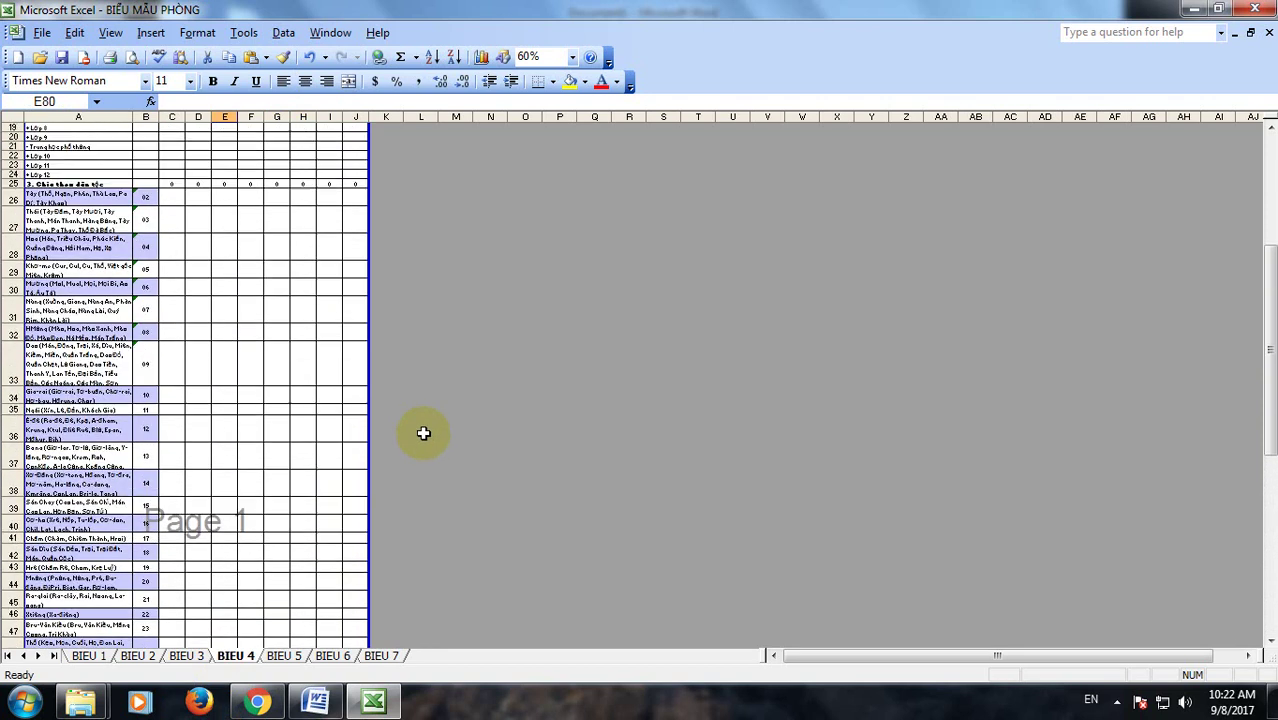
scroll(423, 432, "up", 4)
scroll(423, 432, "down", 1)
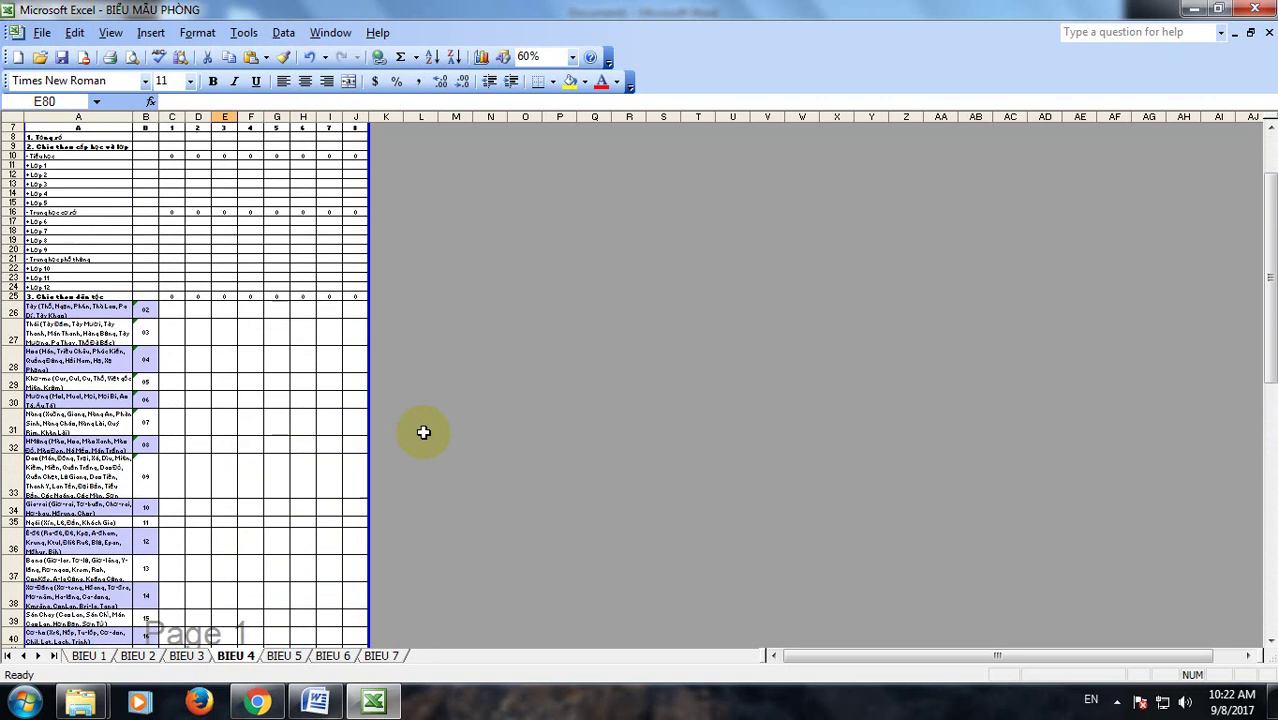
- Note in Word that the sheet now prints easily on one A4 page
key("super+Tab")
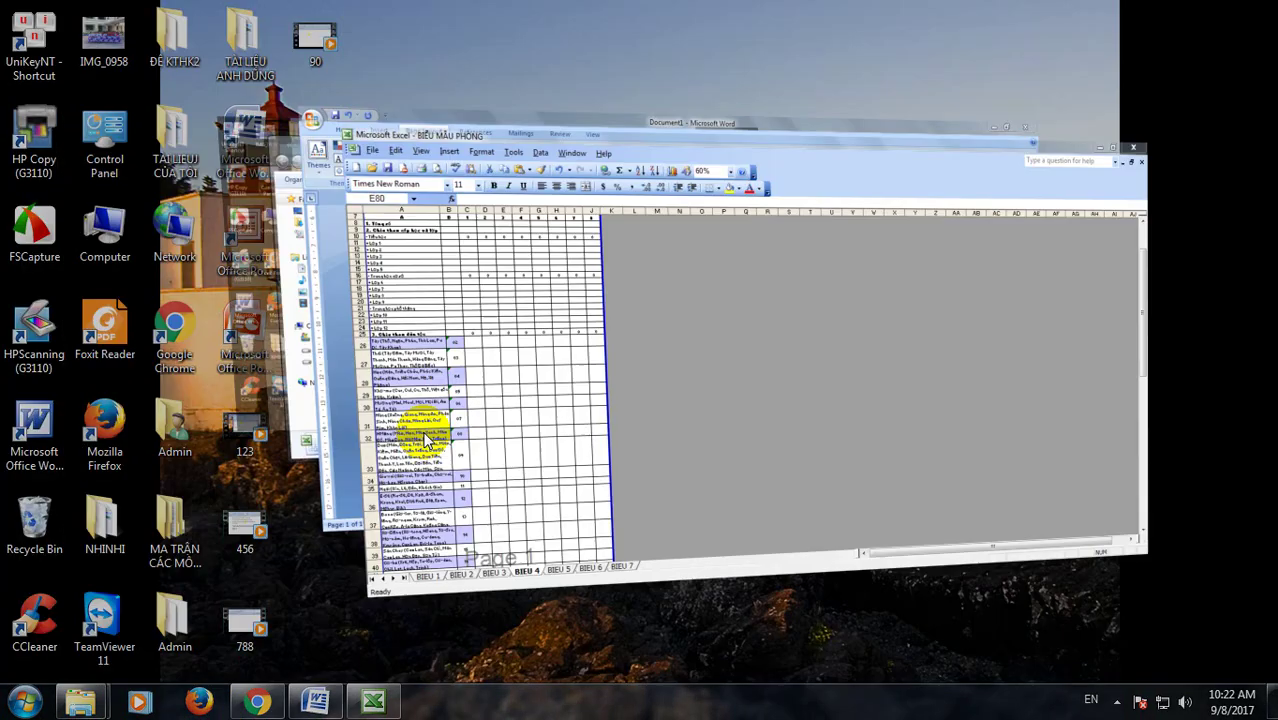
key("super+Tab")
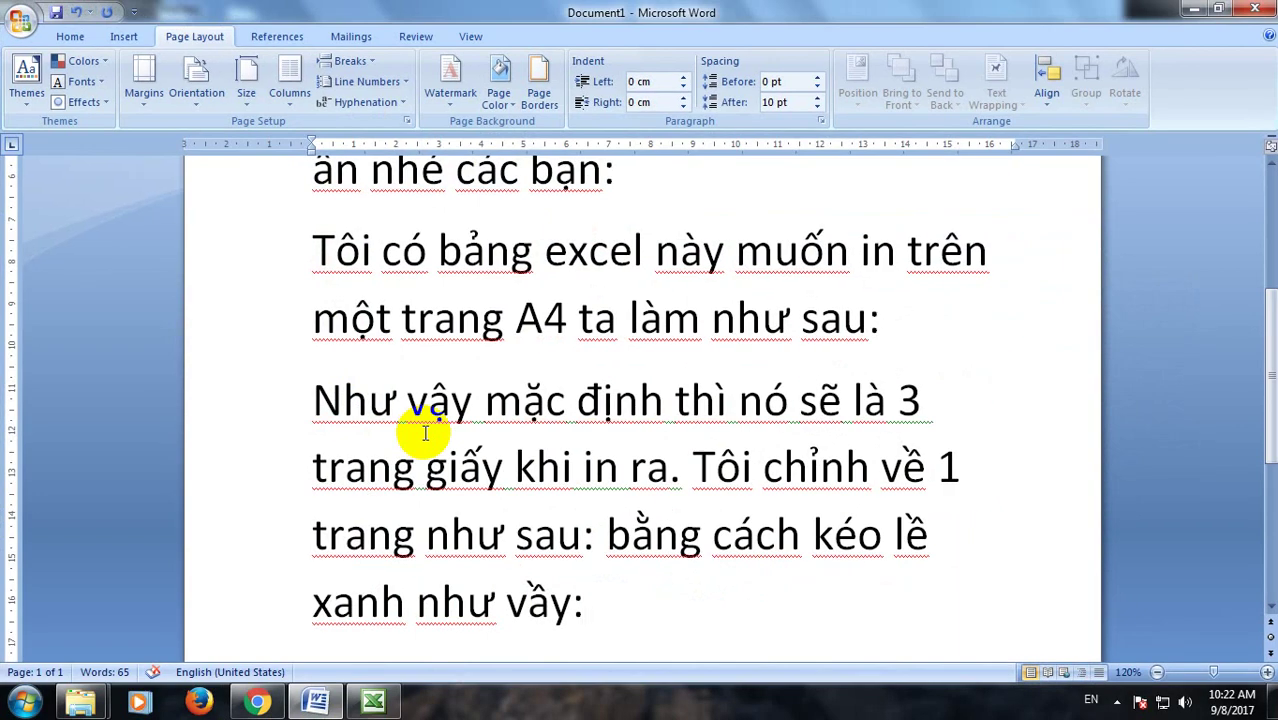
type("nH")
key("BackSpace")
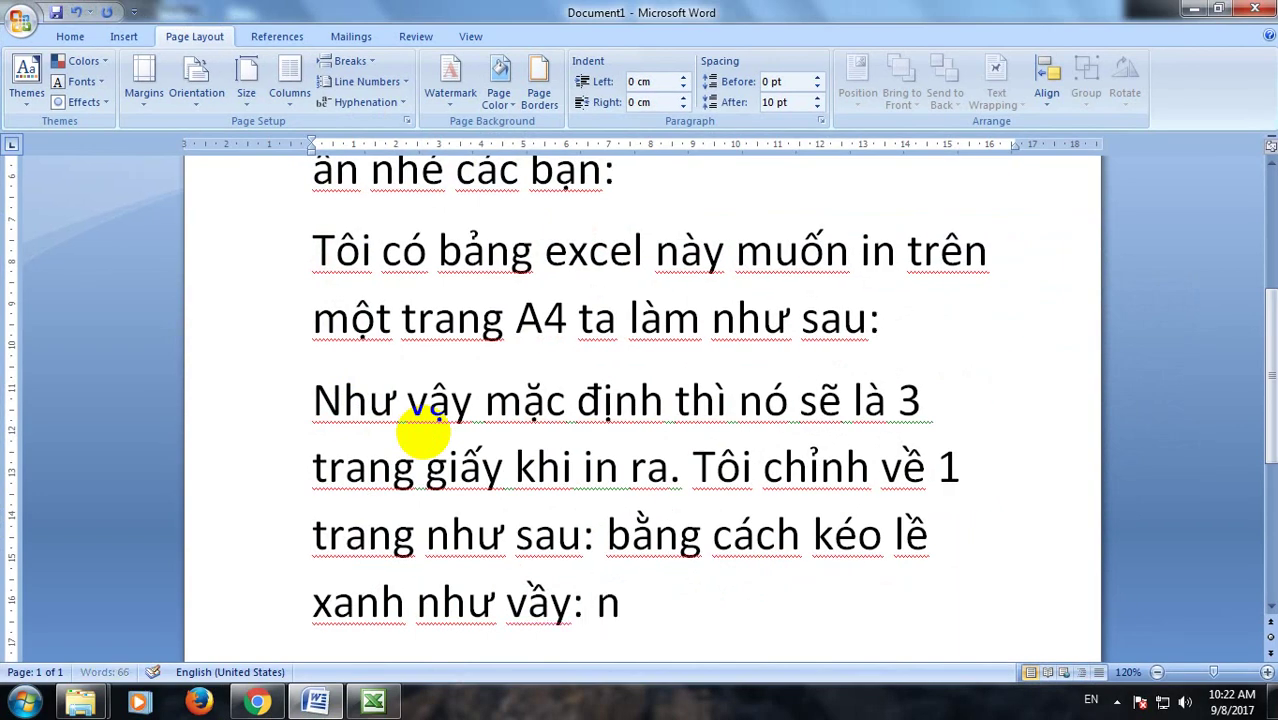
key("BackSpace")
type("Như vâ")
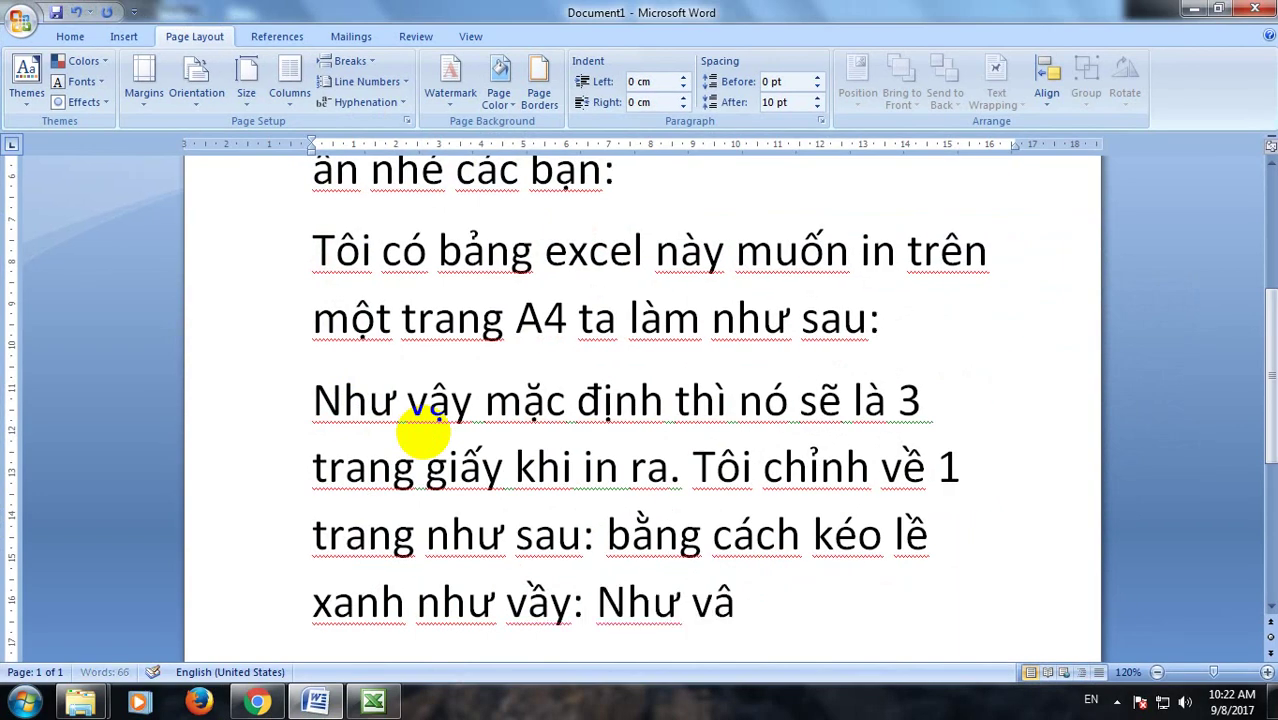
type("yj")
type(" se")
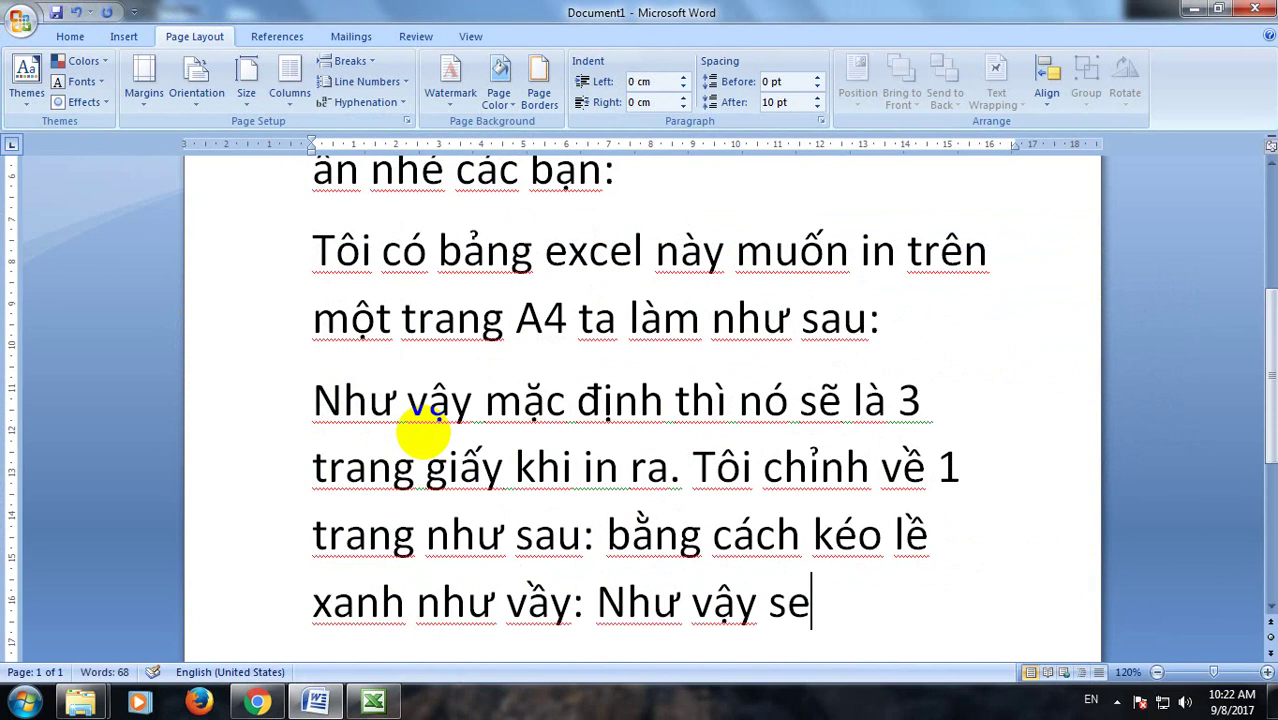
type("x in r")
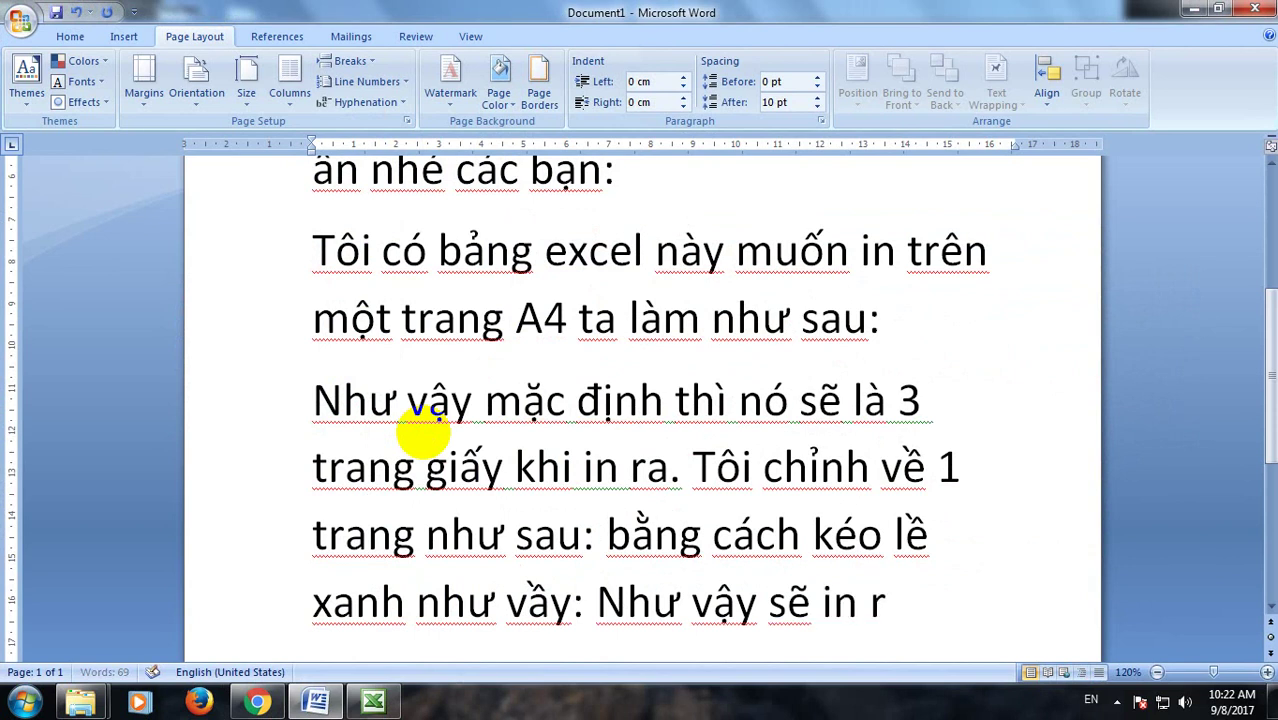
type("a 1 tra")
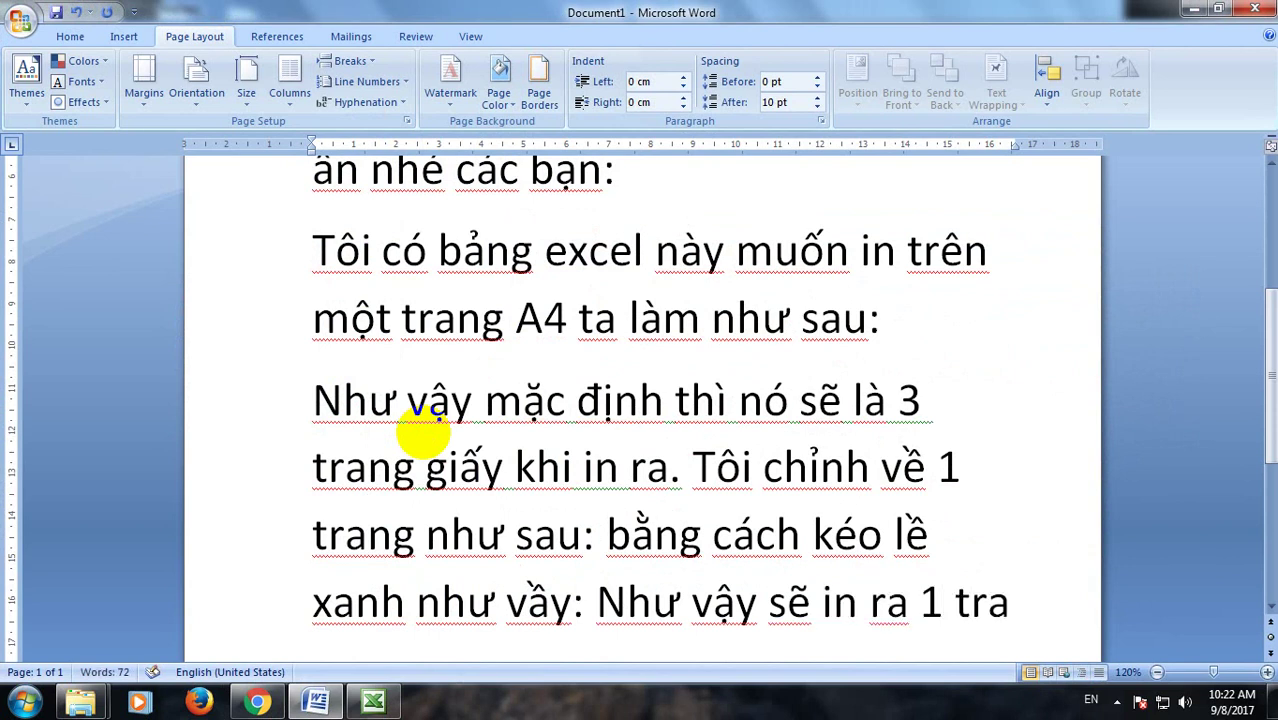
type("ng A")
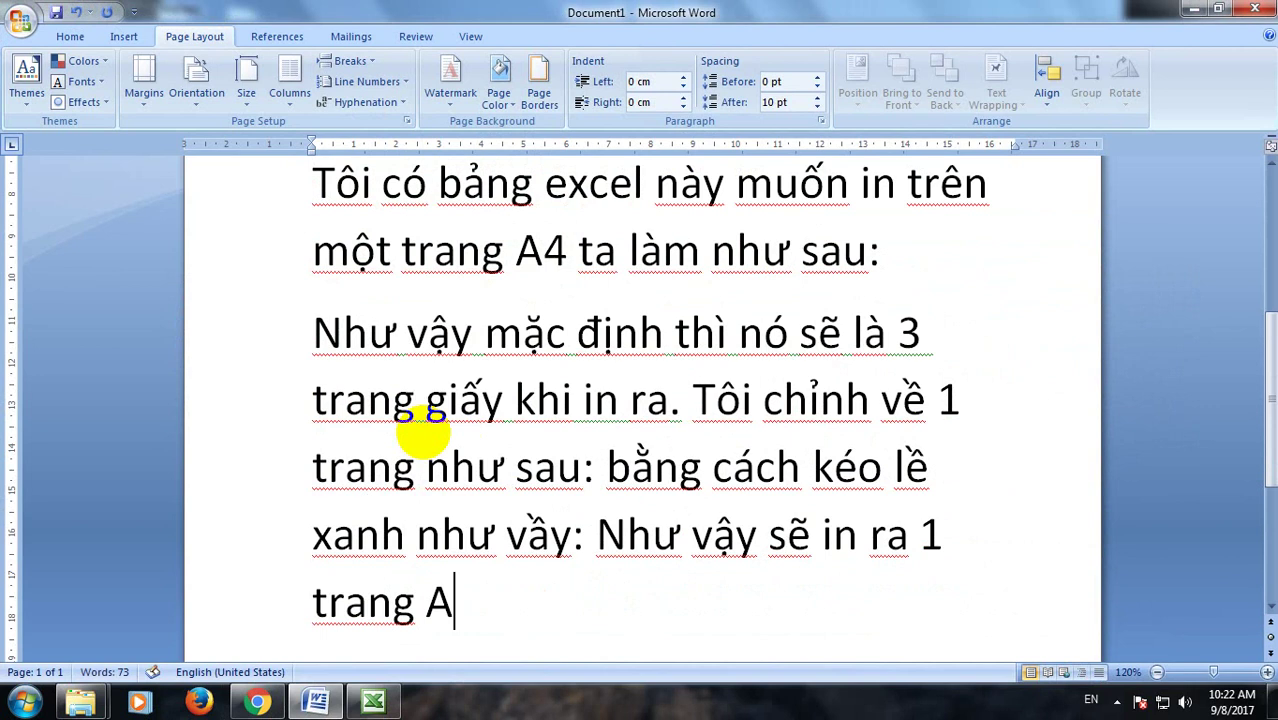
type("4dê")
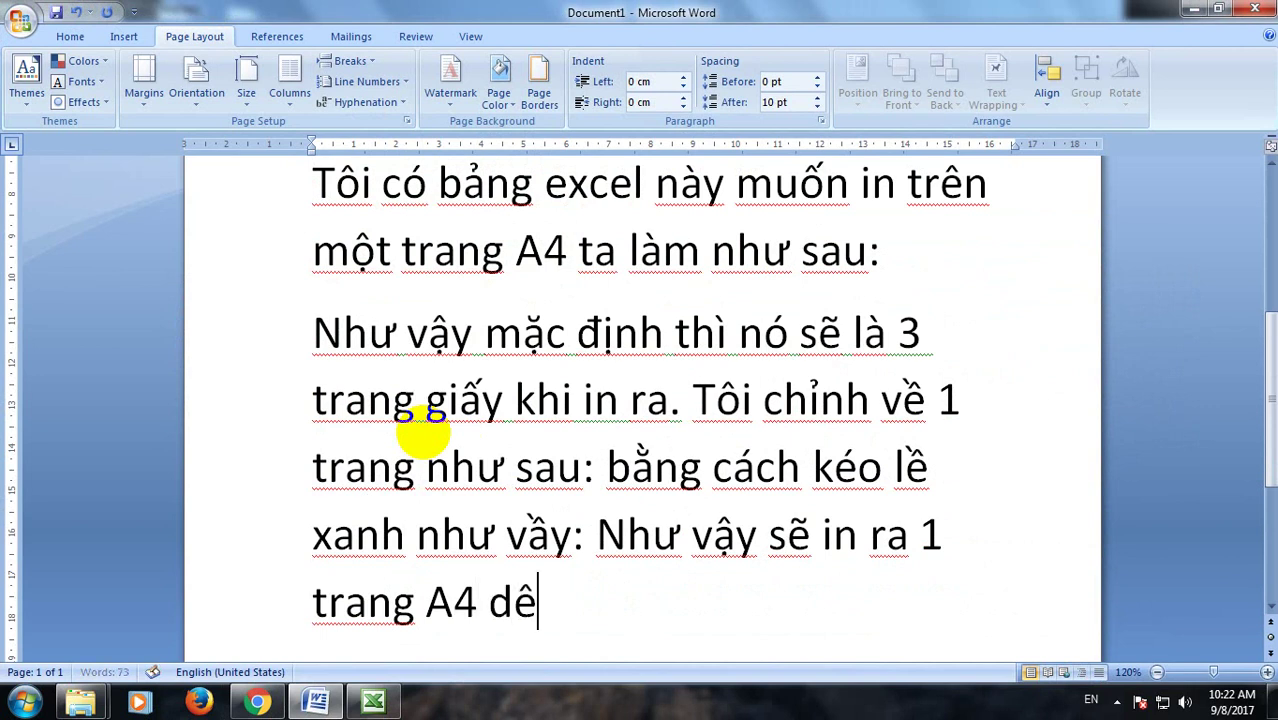
type(" d")
type("g")
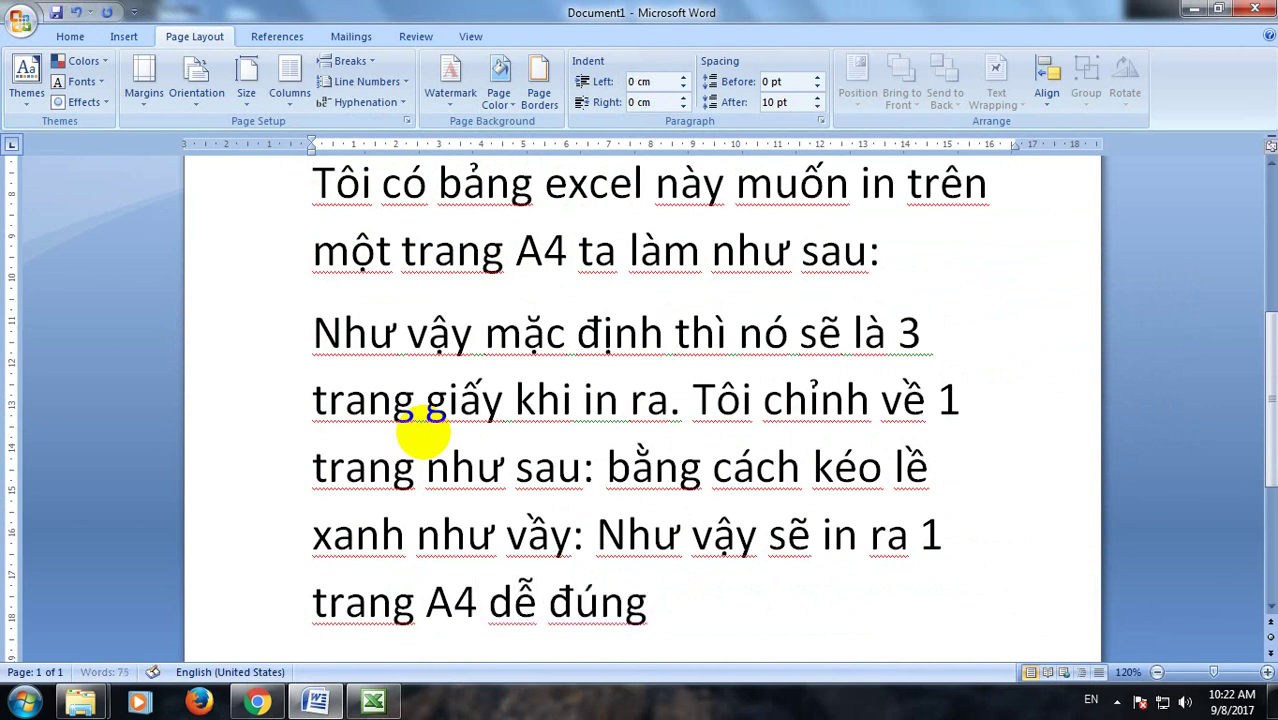
type(" không cá \\")
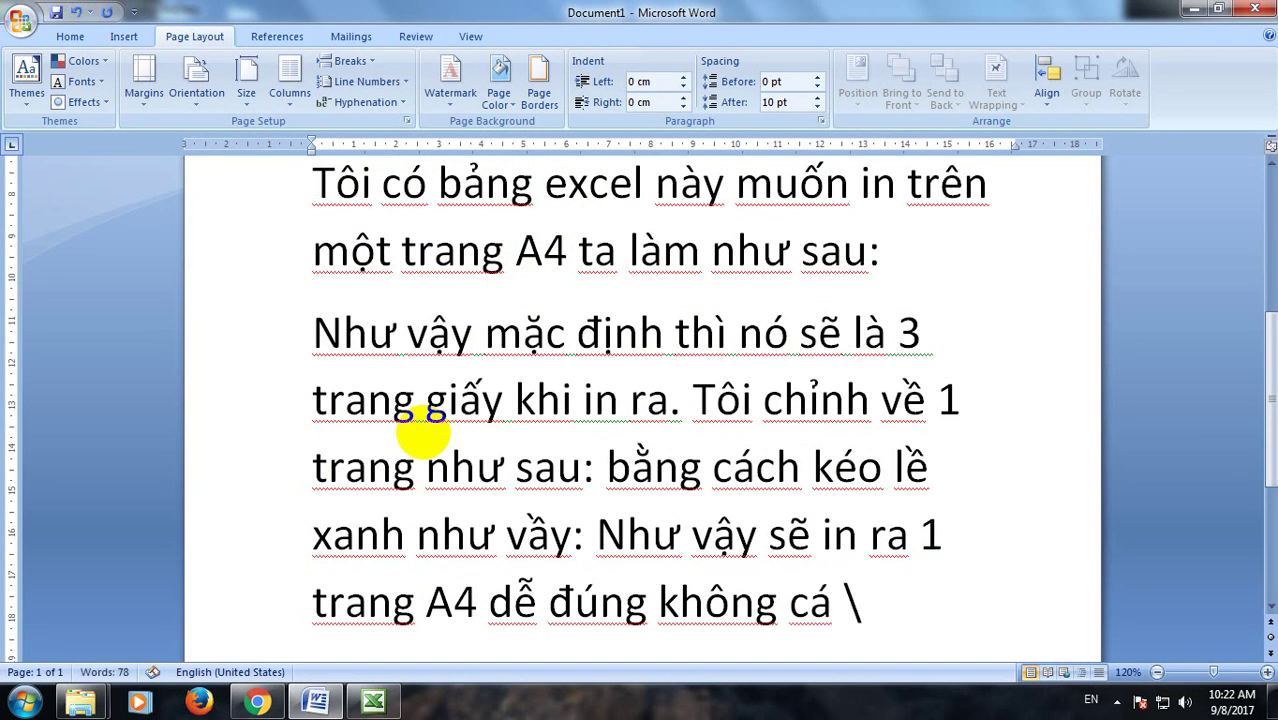
key("BackSpace")
type("c")
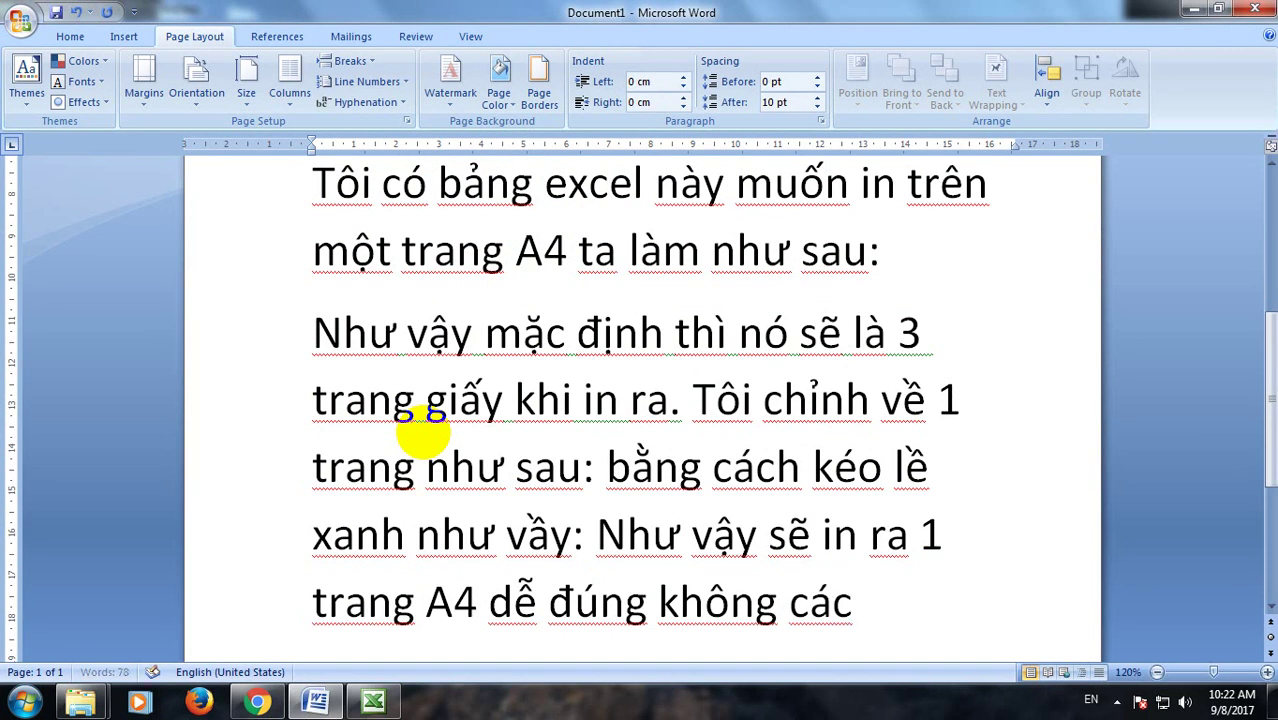
type(" ba")
type(".")
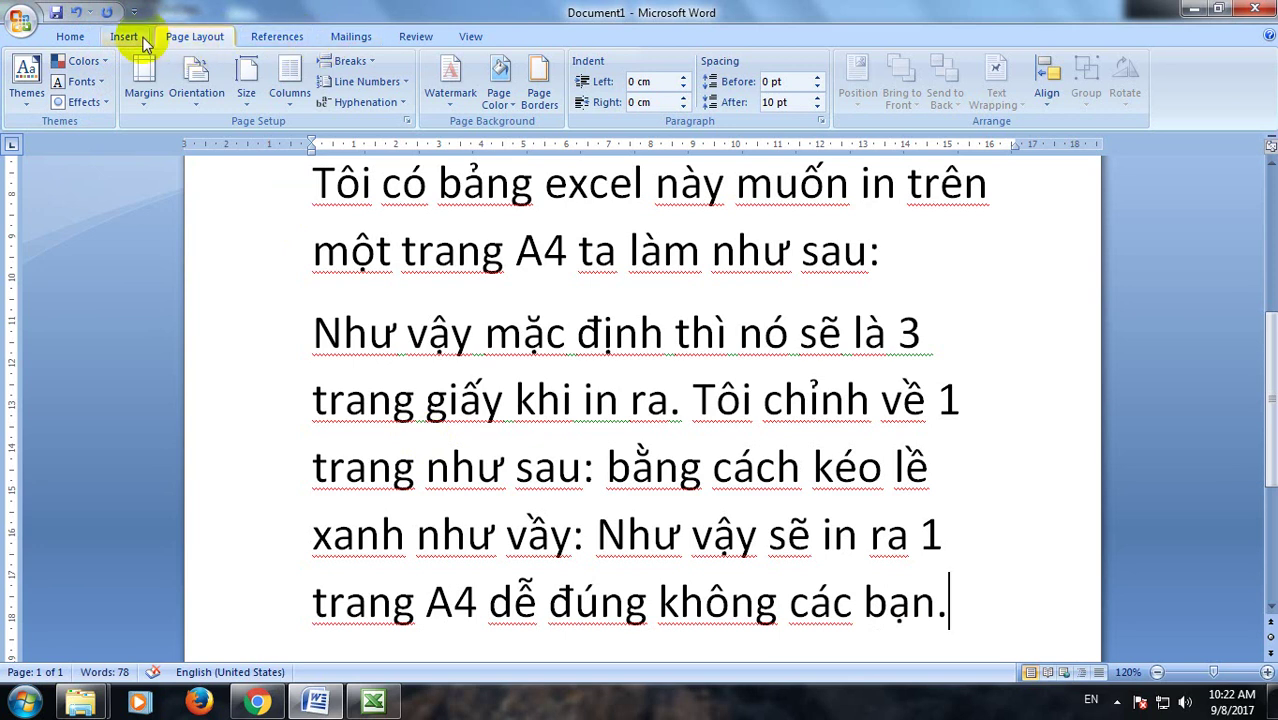
- On a new line, write that centring the printout mid-page next makes it look pro
key("Return")
type("b")
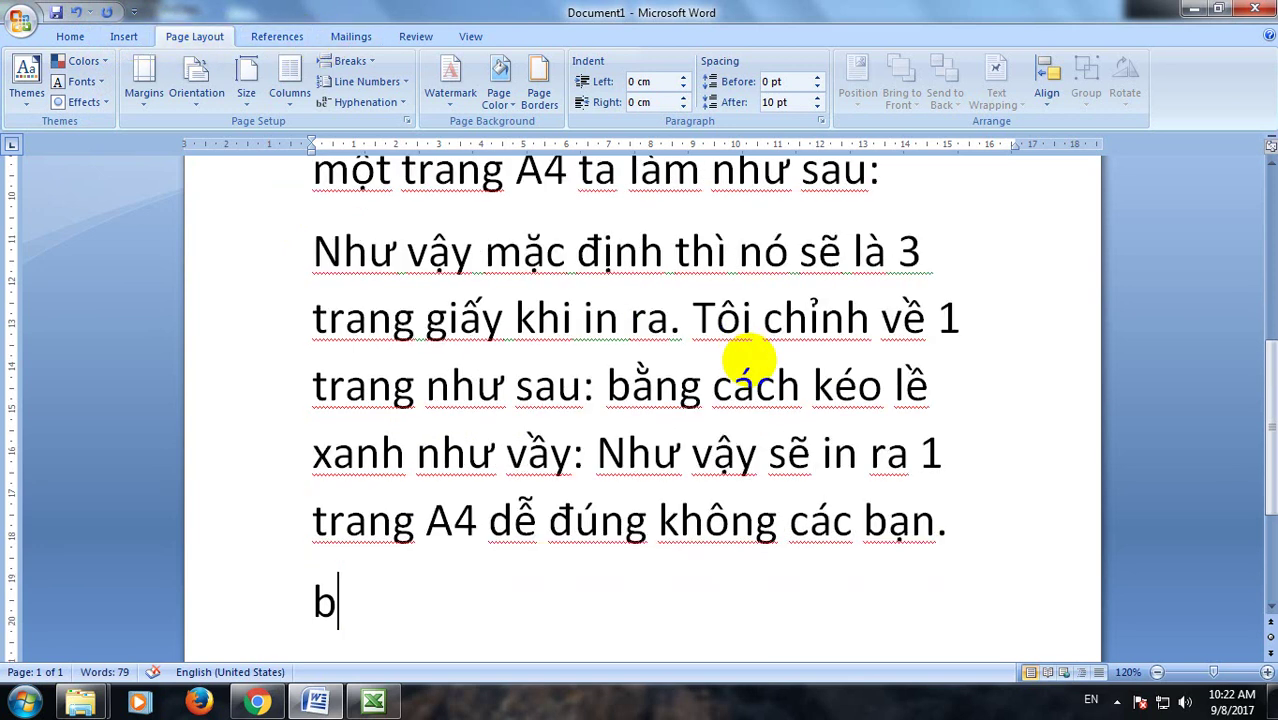
type("ây")
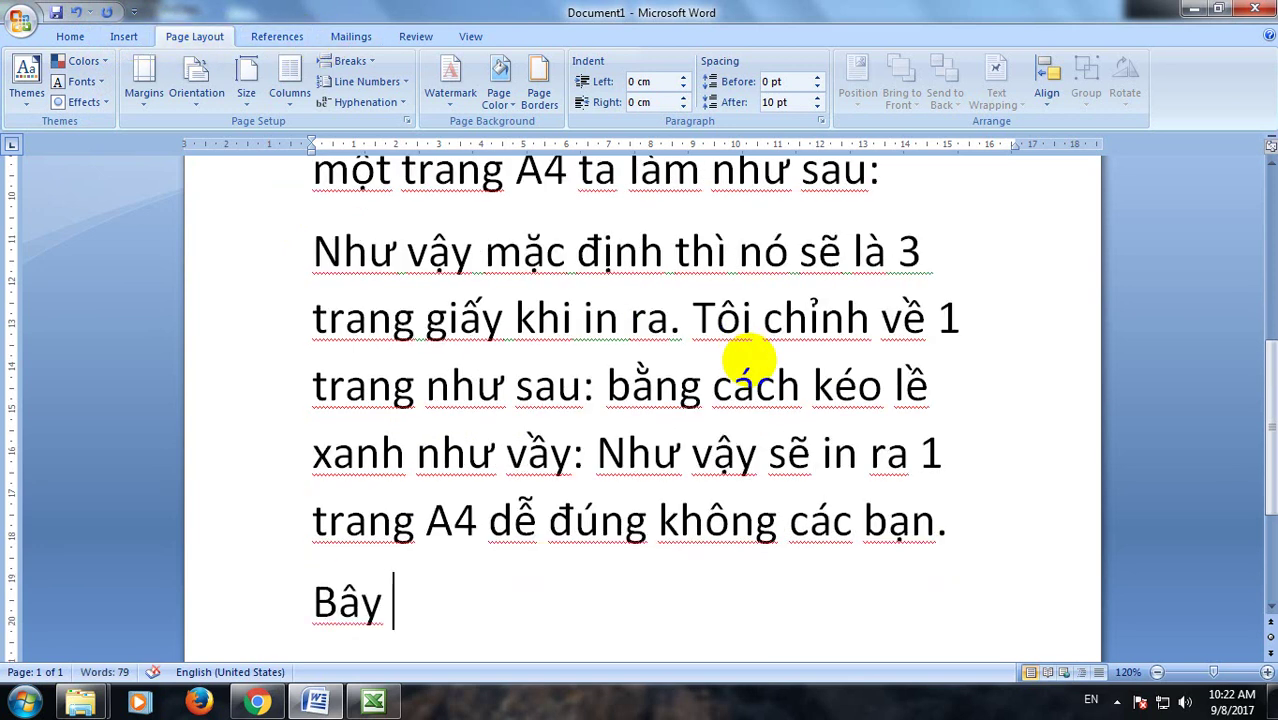
type(" giờ ch")
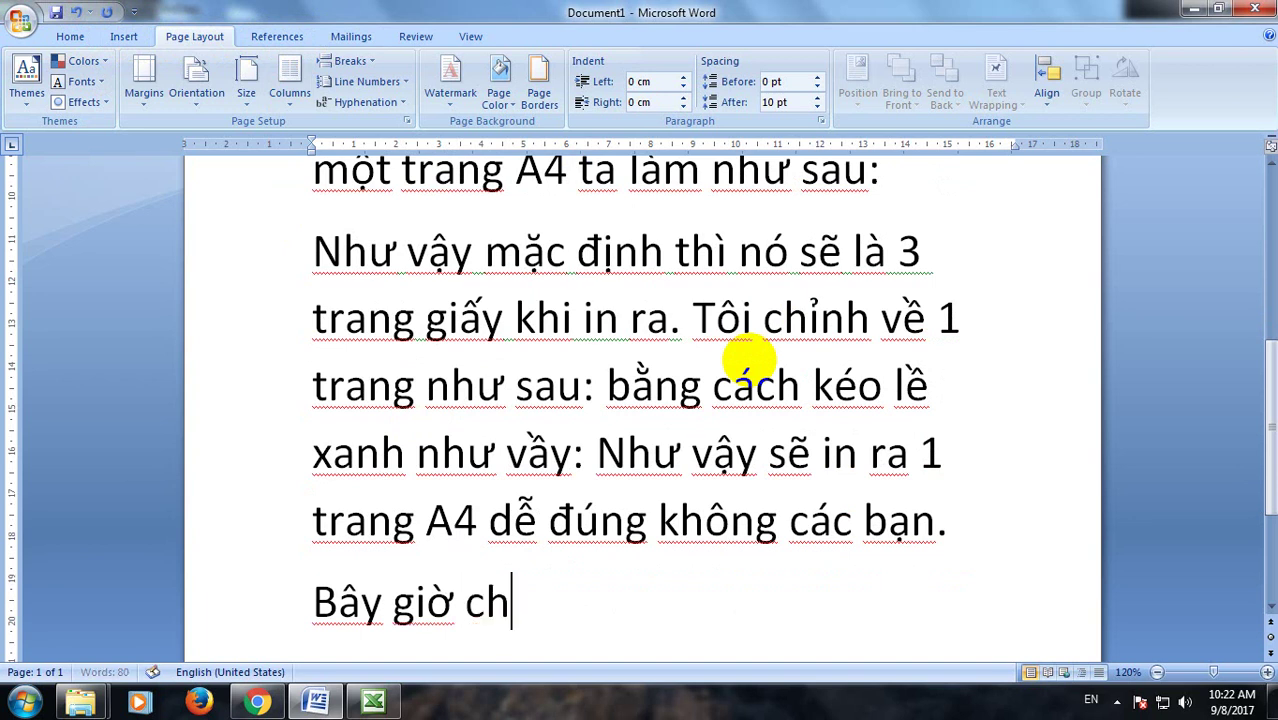
type("inhr cho nó")
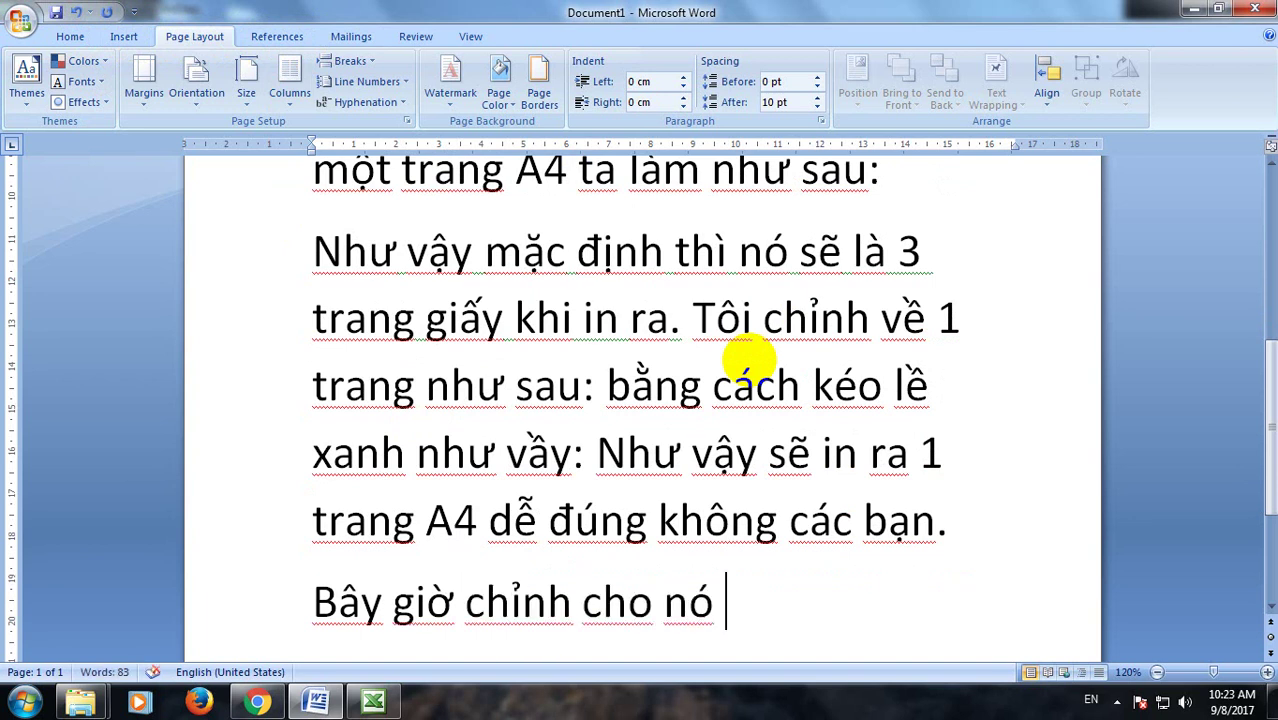
type("in nga")
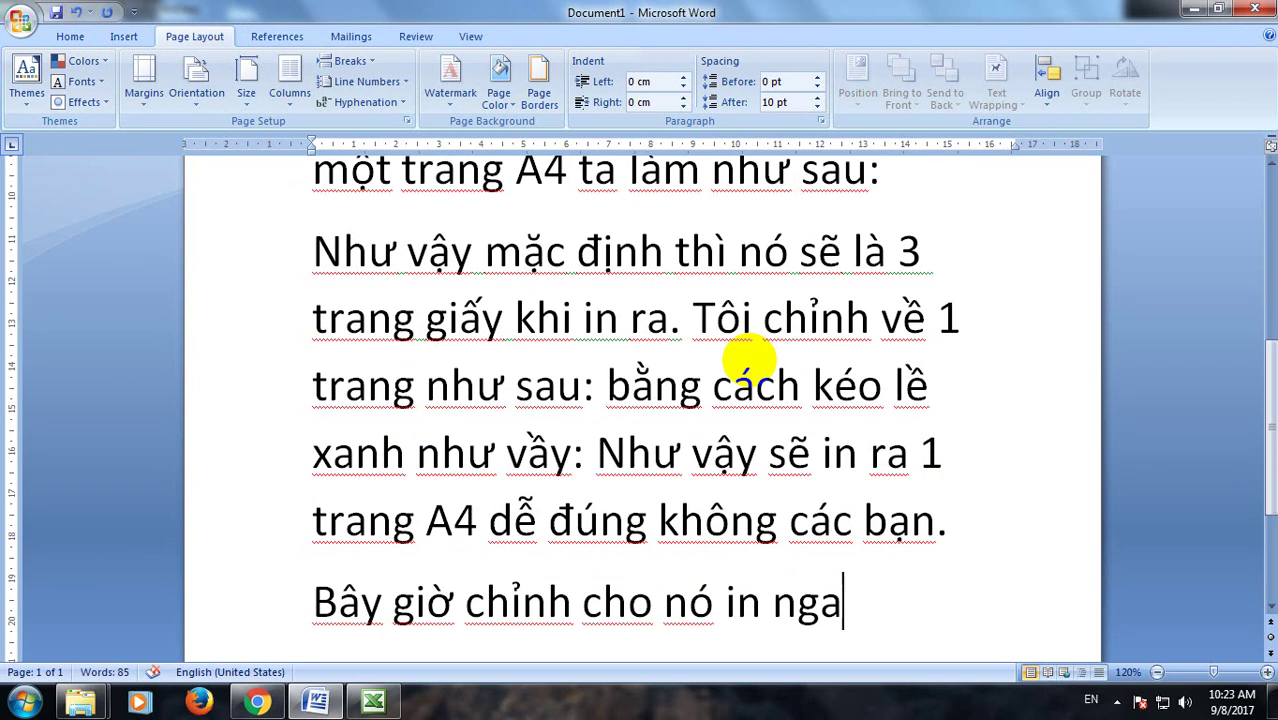
type("y")
type(" giư")
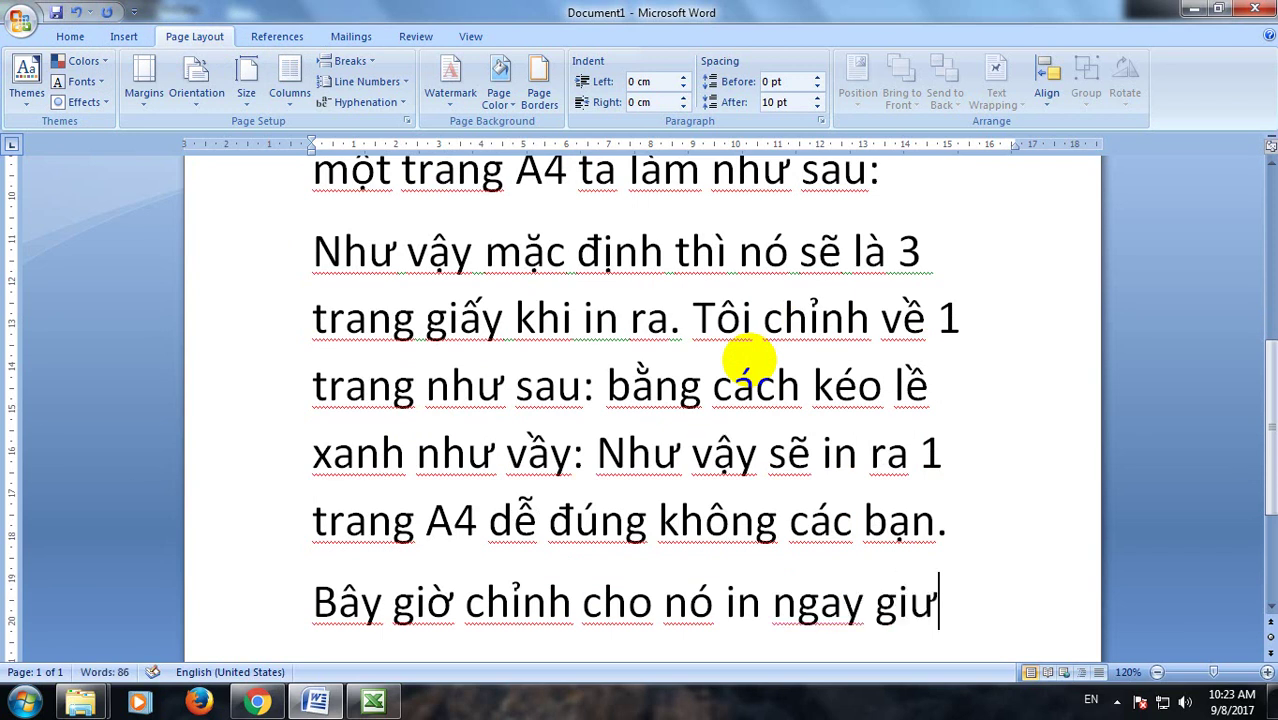
key("BackSpace")
type("ữa tran")
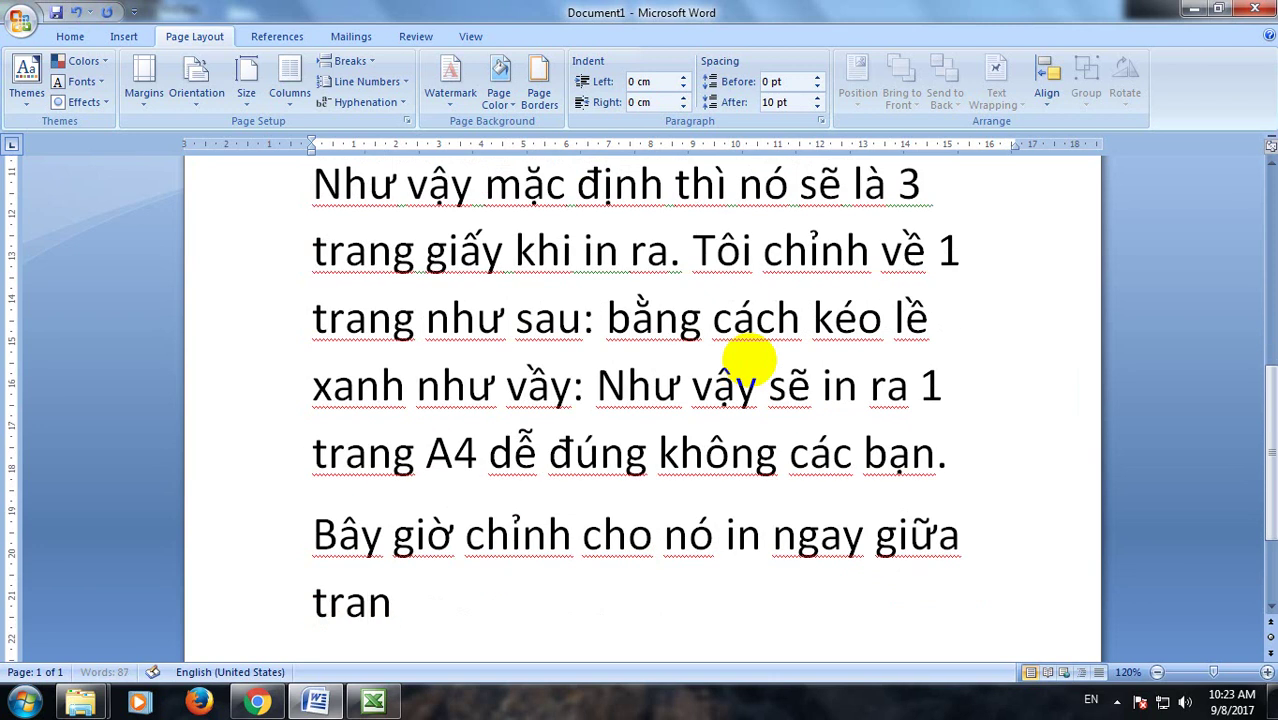
type("g nữa")
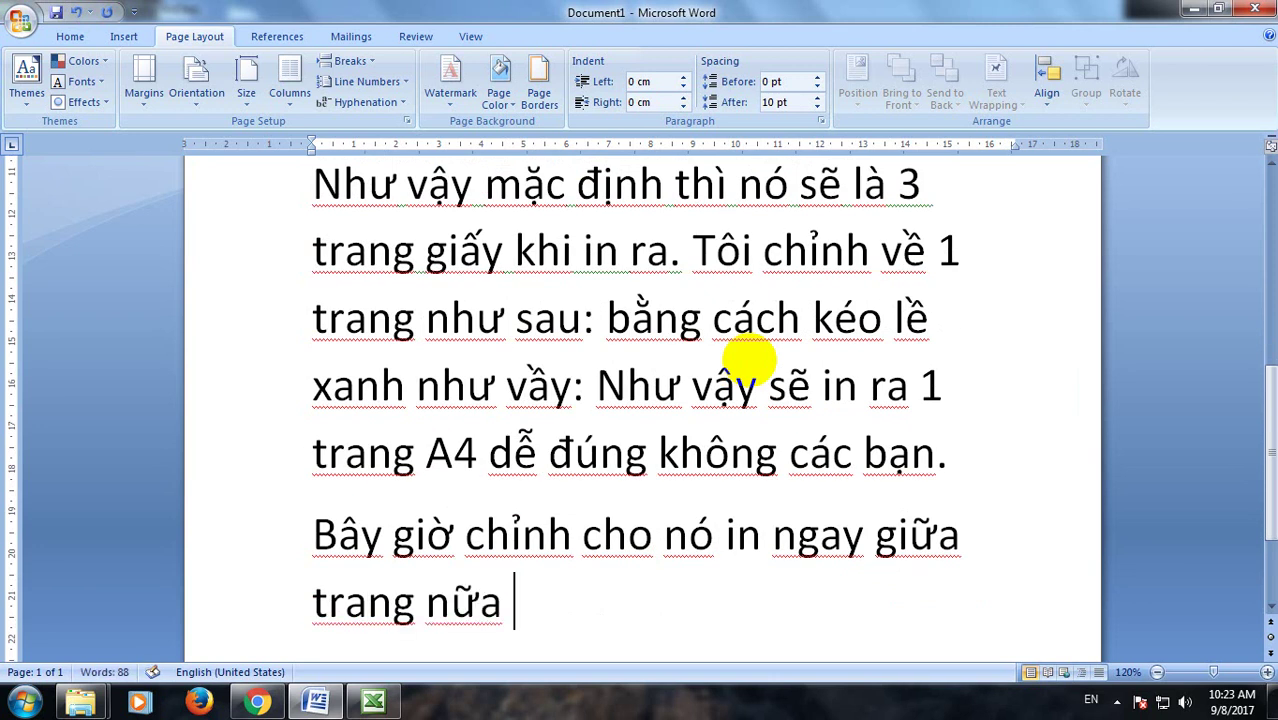
type(" thìu")
key("BackSpace")
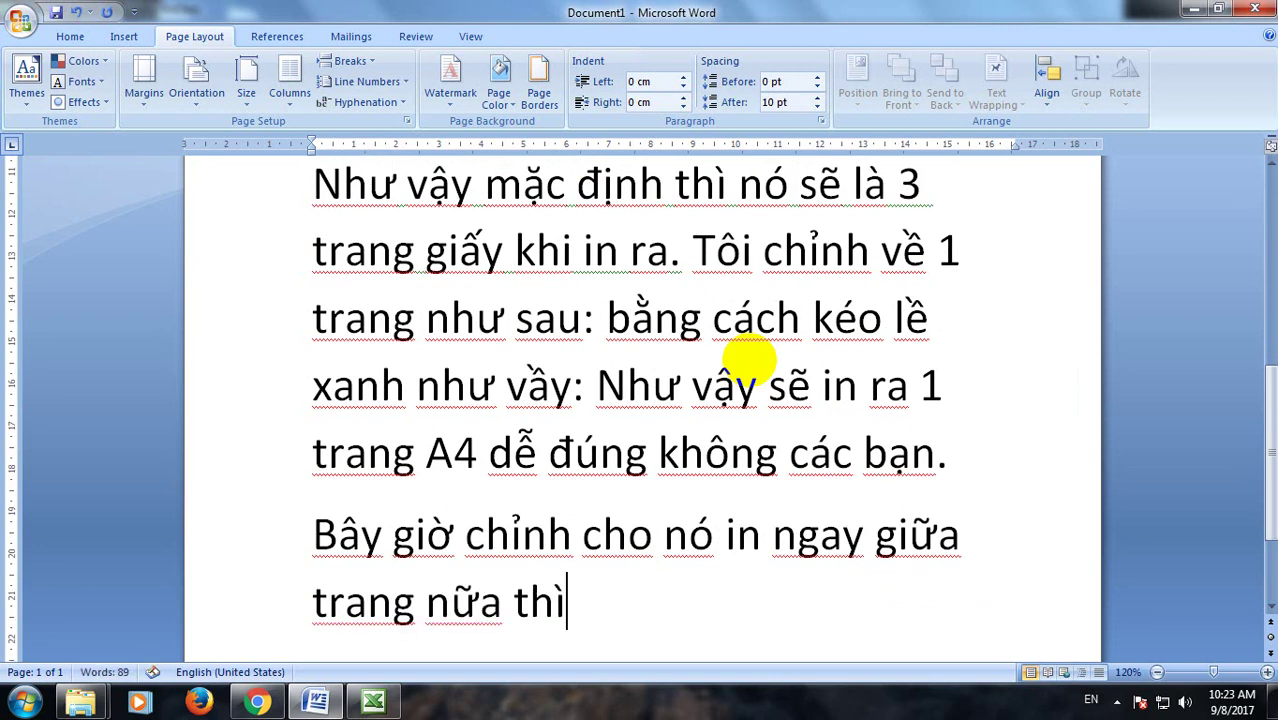
type(" pro ")
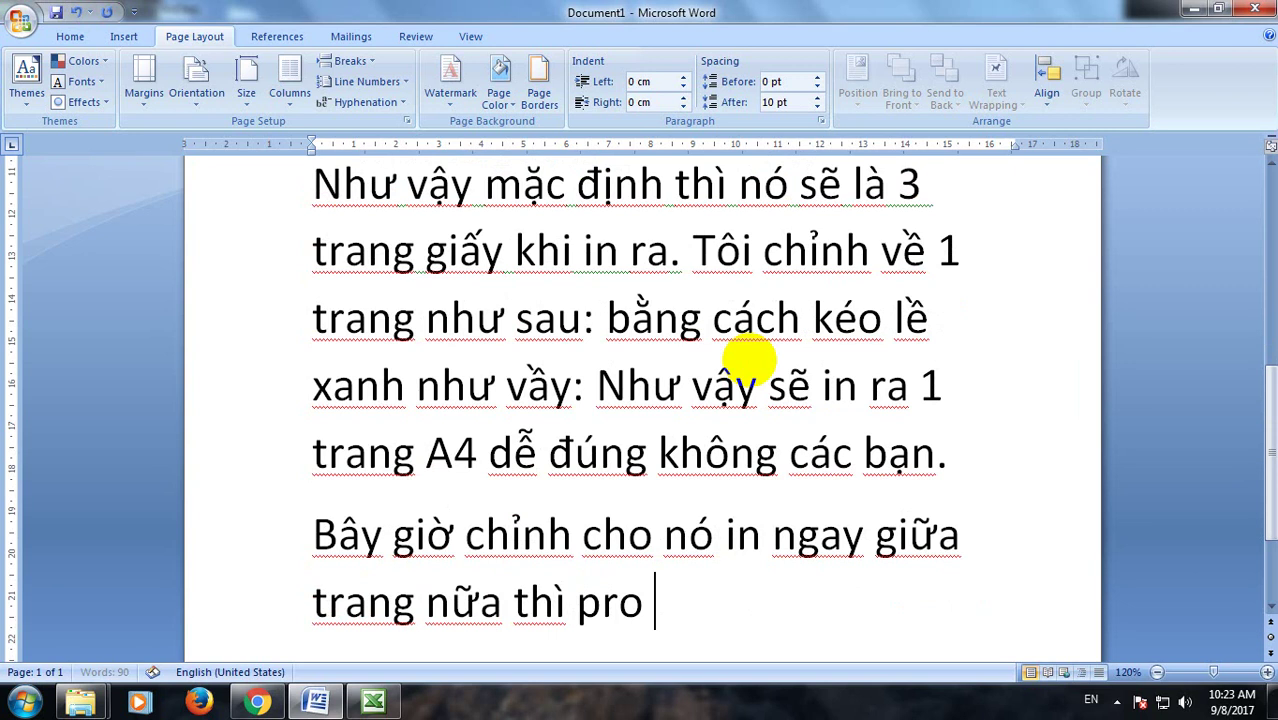
type("luôn")
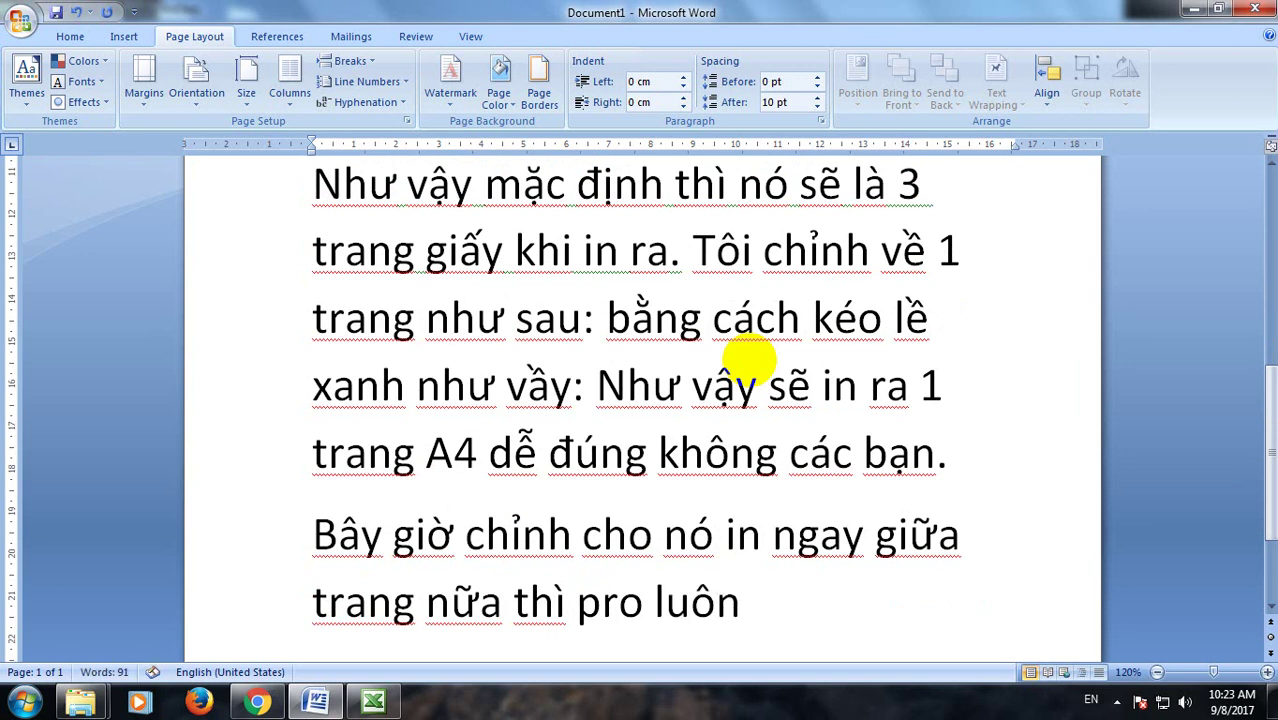
type(".")
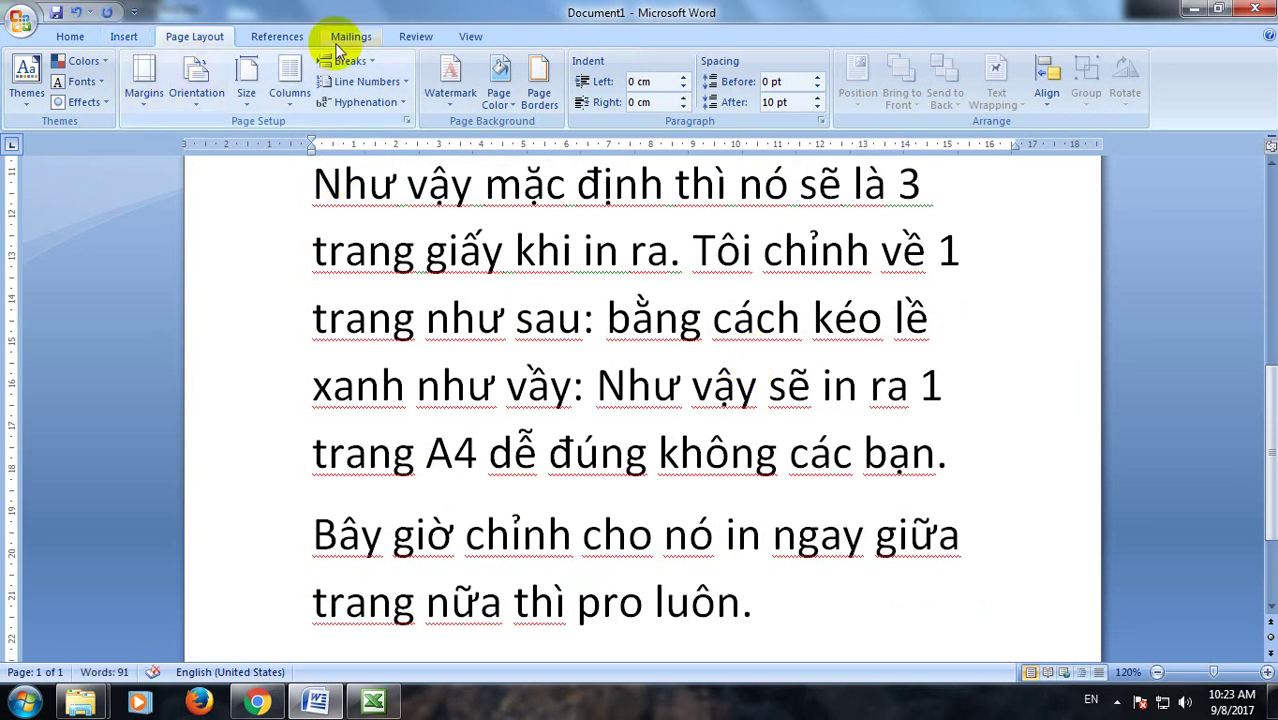
- Preview BIEU 4 as one printed page with margin guides shown, then bring up Page Setup
left_click(470, 36)
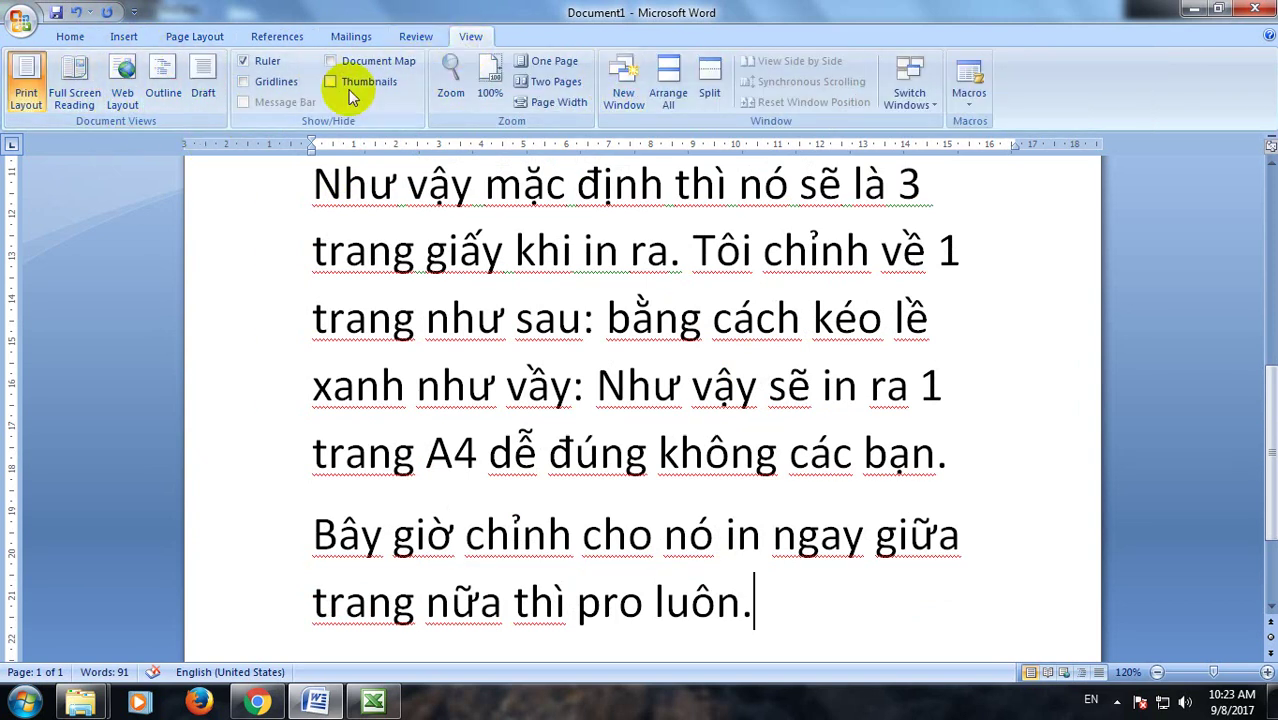
left_click(373, 701)
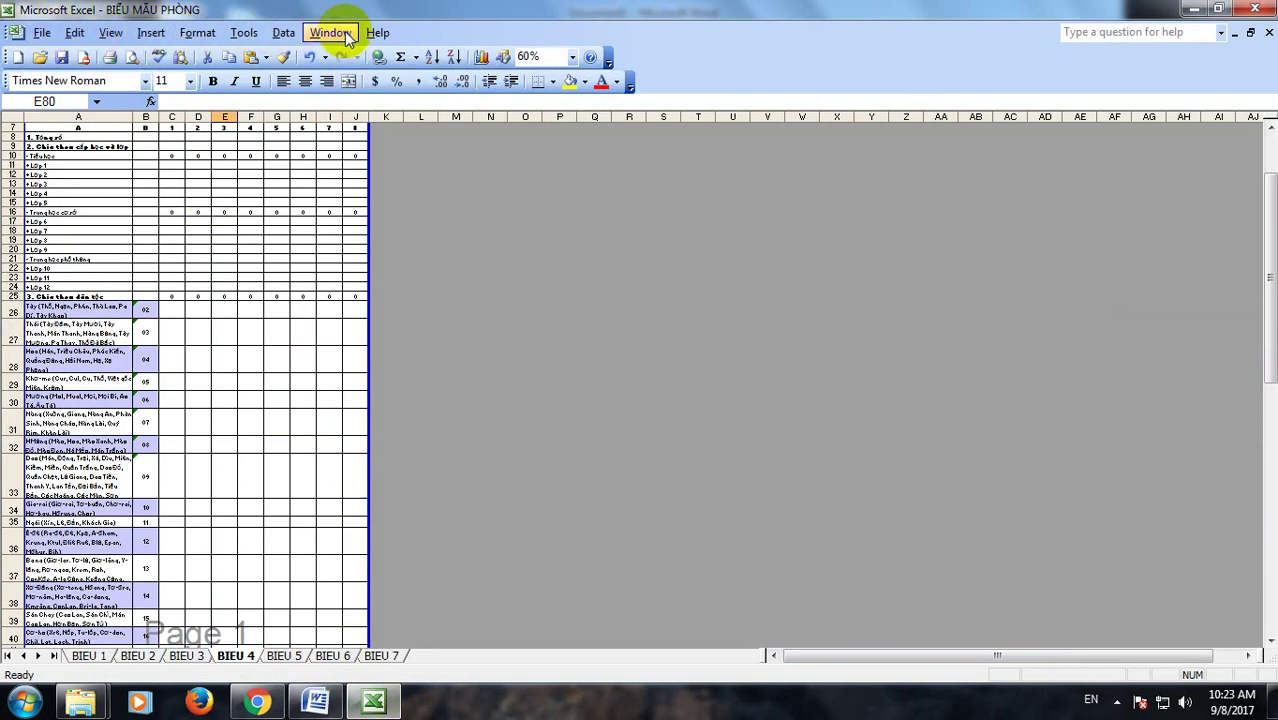
left_click(127, 56)
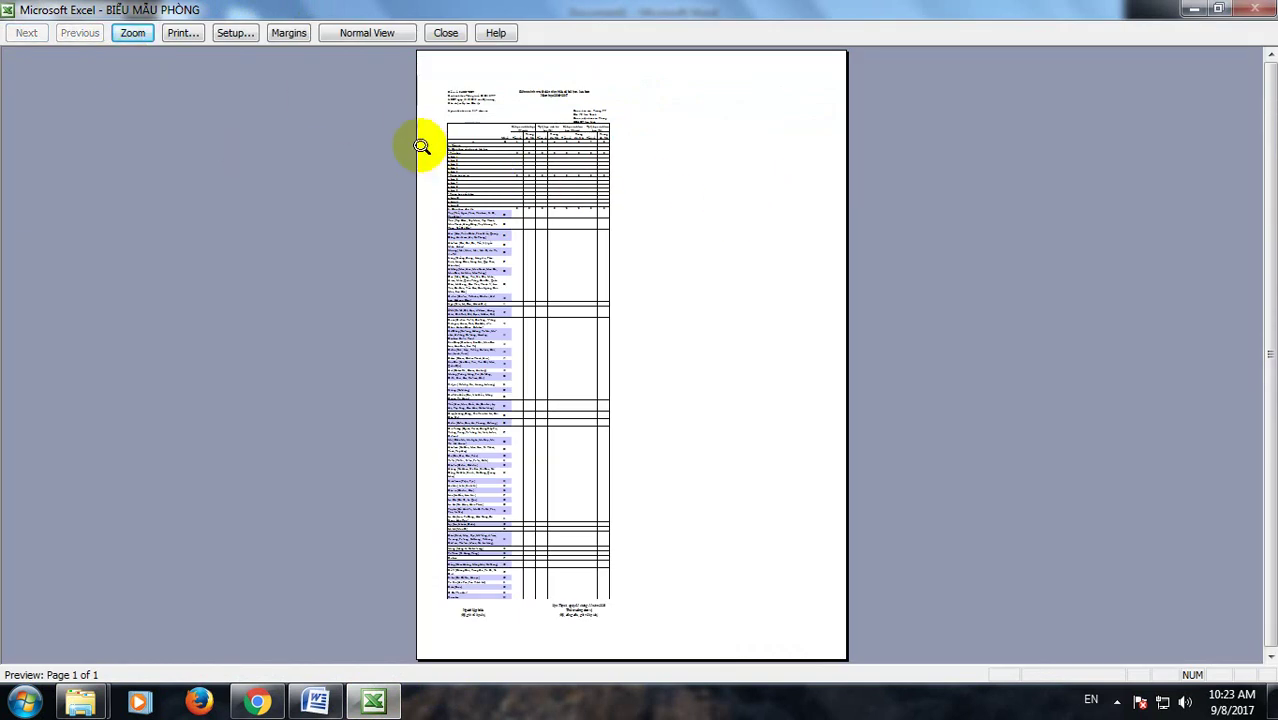
left_click(286, 34)
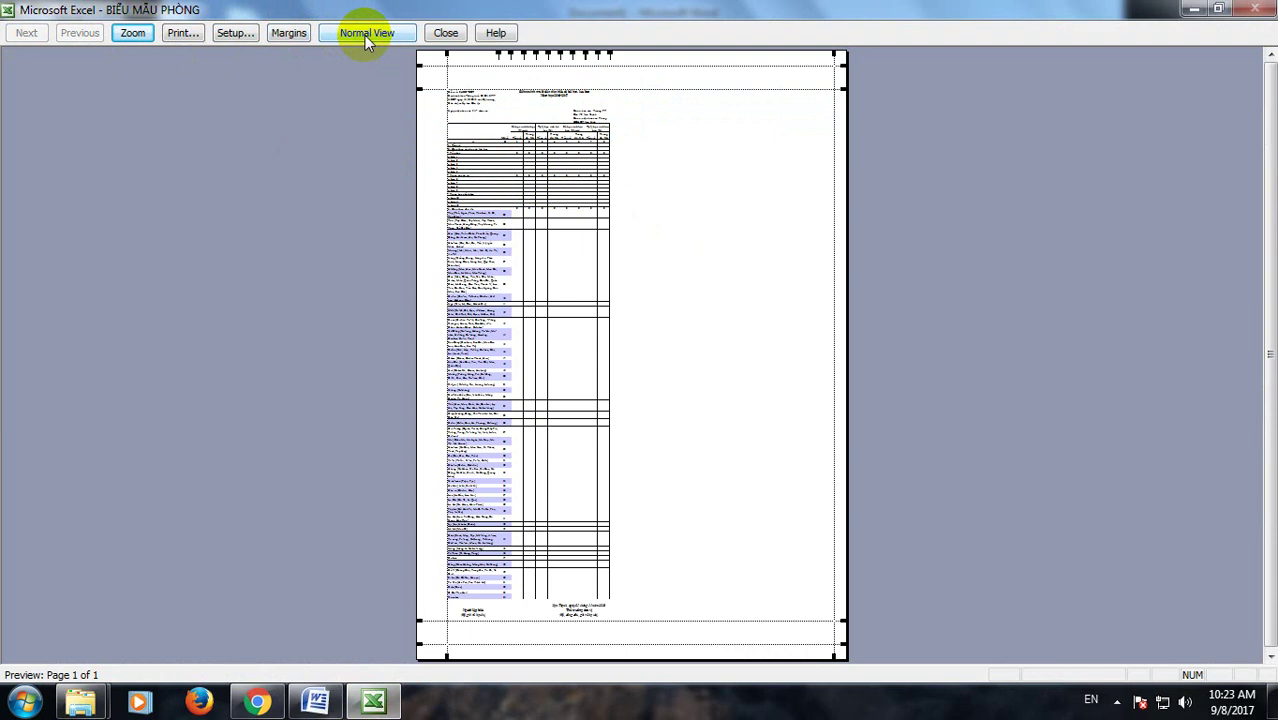
left_click(235, 33)
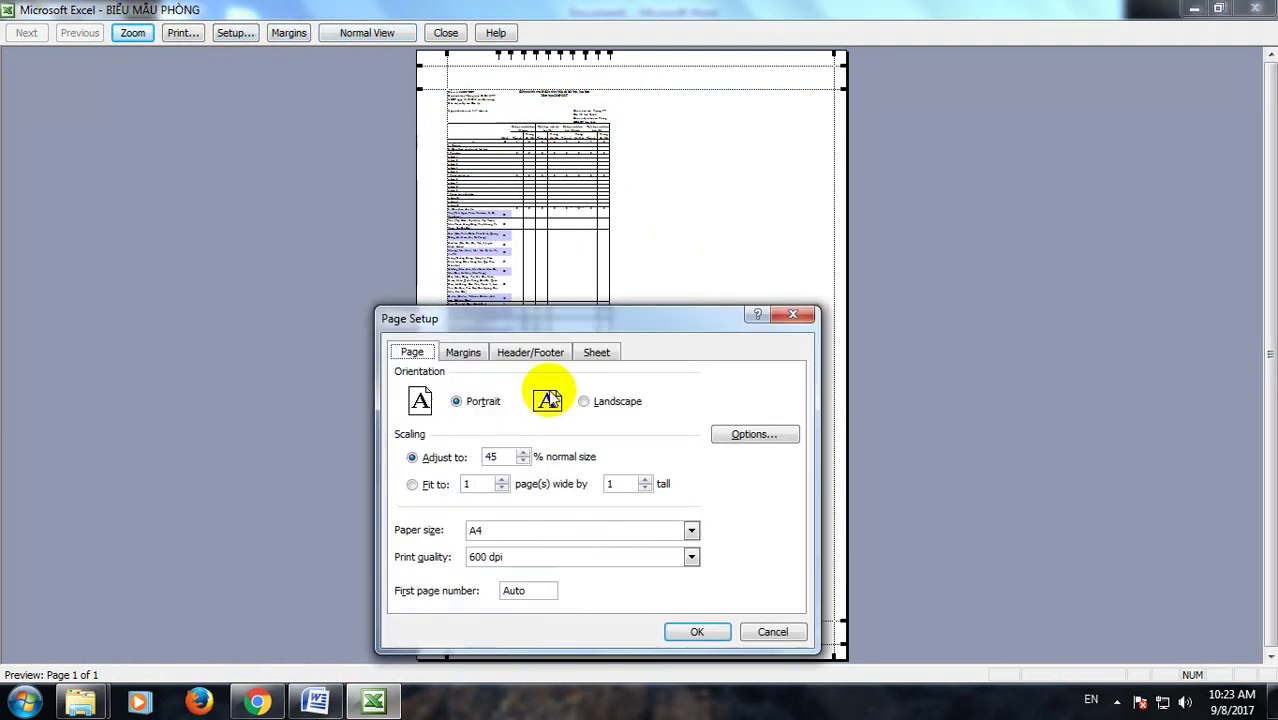
- Set left and right margins to 0 and centre the sheet horizontally on the page
left_click(463, 352)
left_click(453, 477)
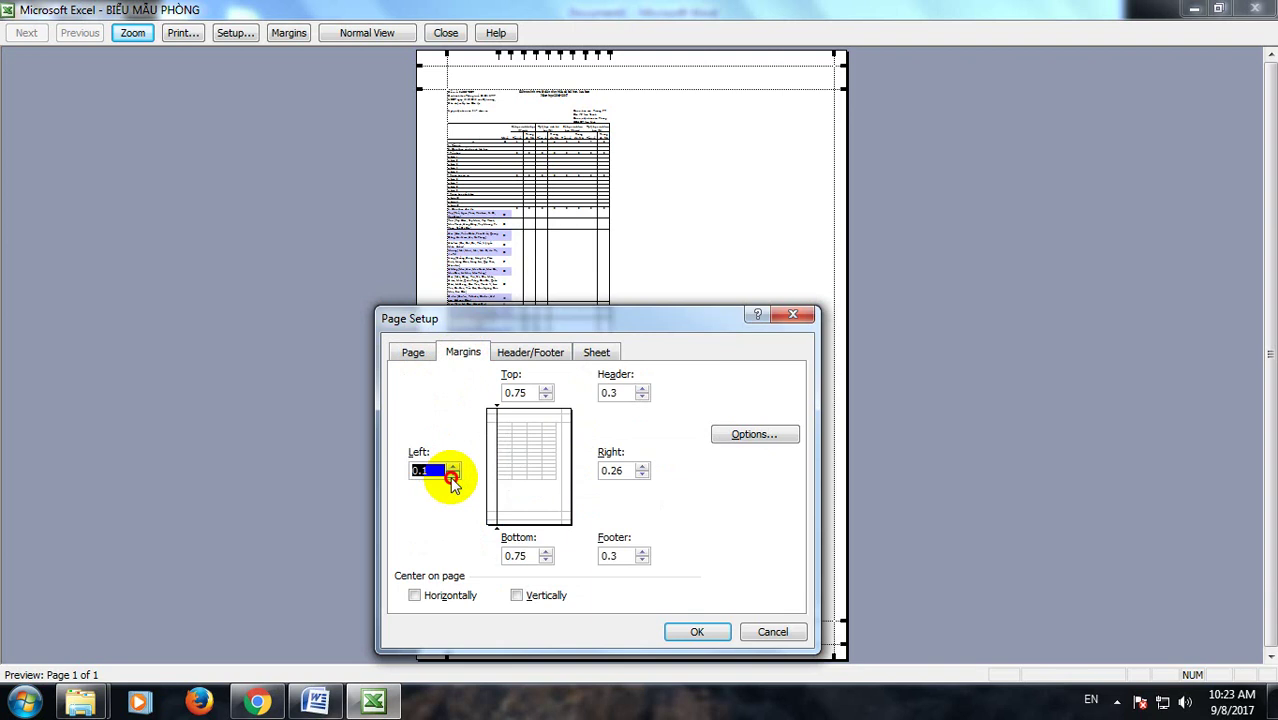
left_click(453, 477)
left_click(642, 476)
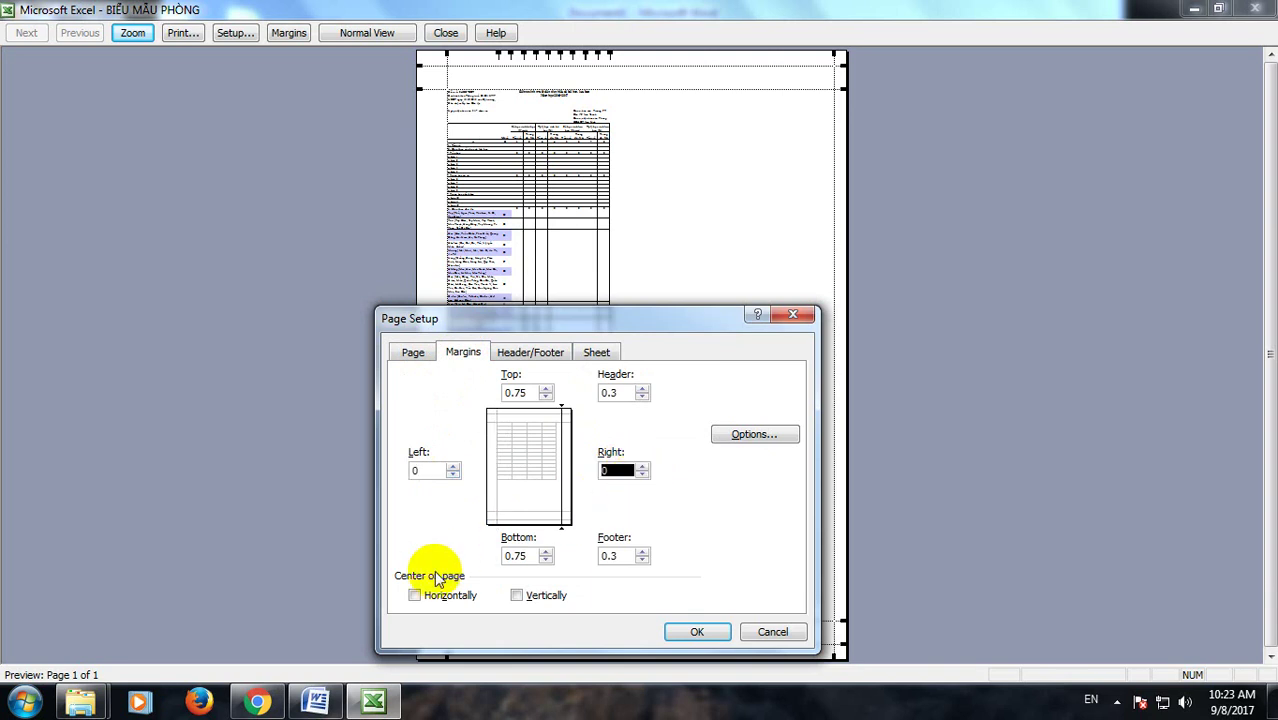
left_click(414, 595)
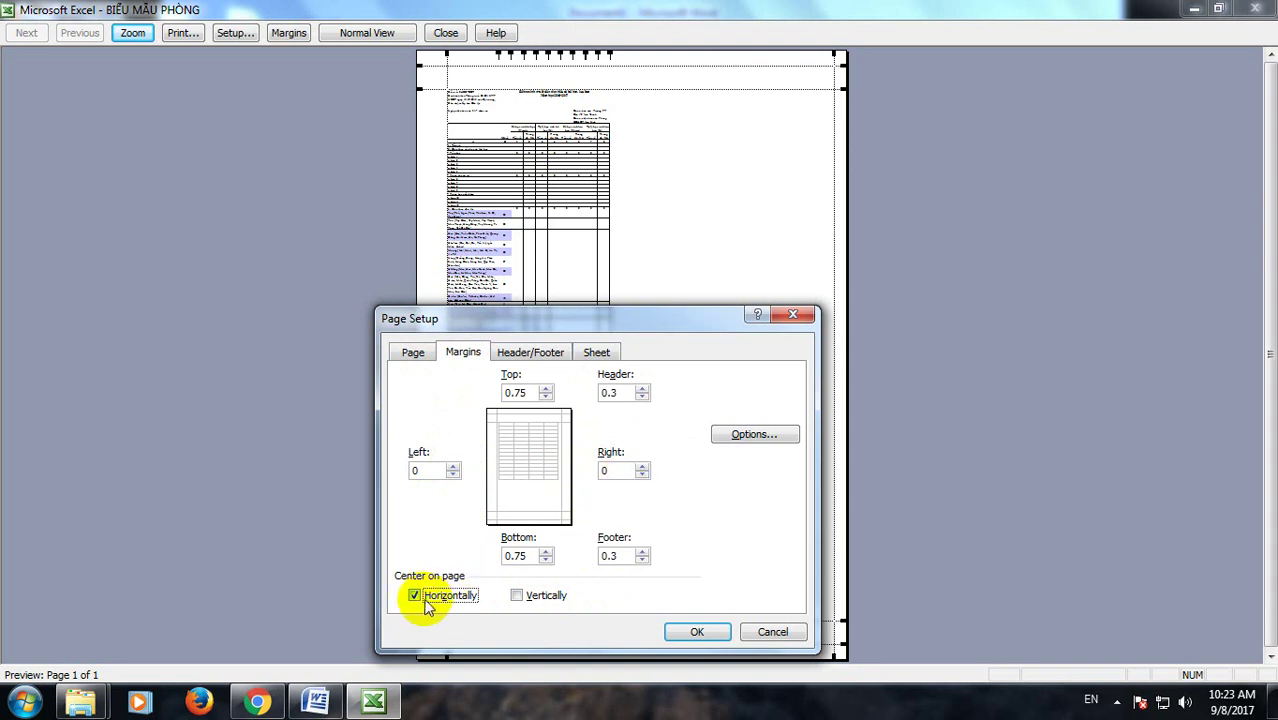
left_click(690, 632)
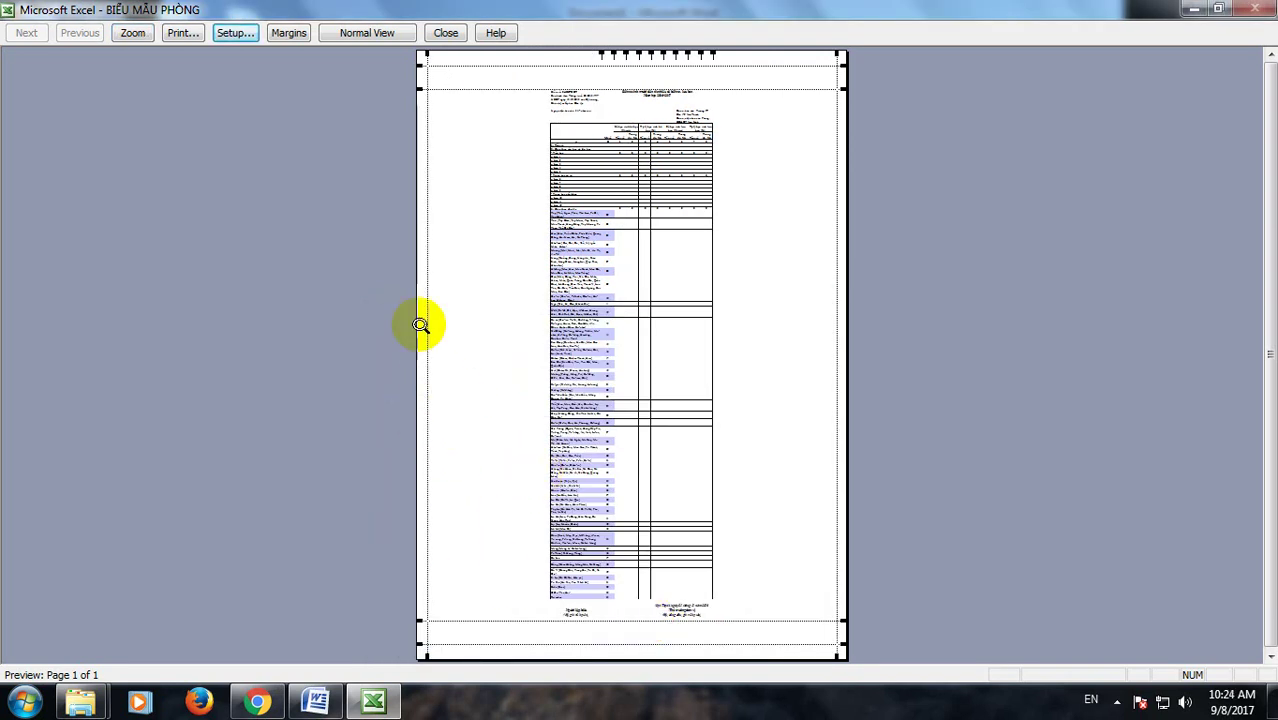
- Add a Word note that setting left and right margins to 0 is optional
left_click(322, 700)
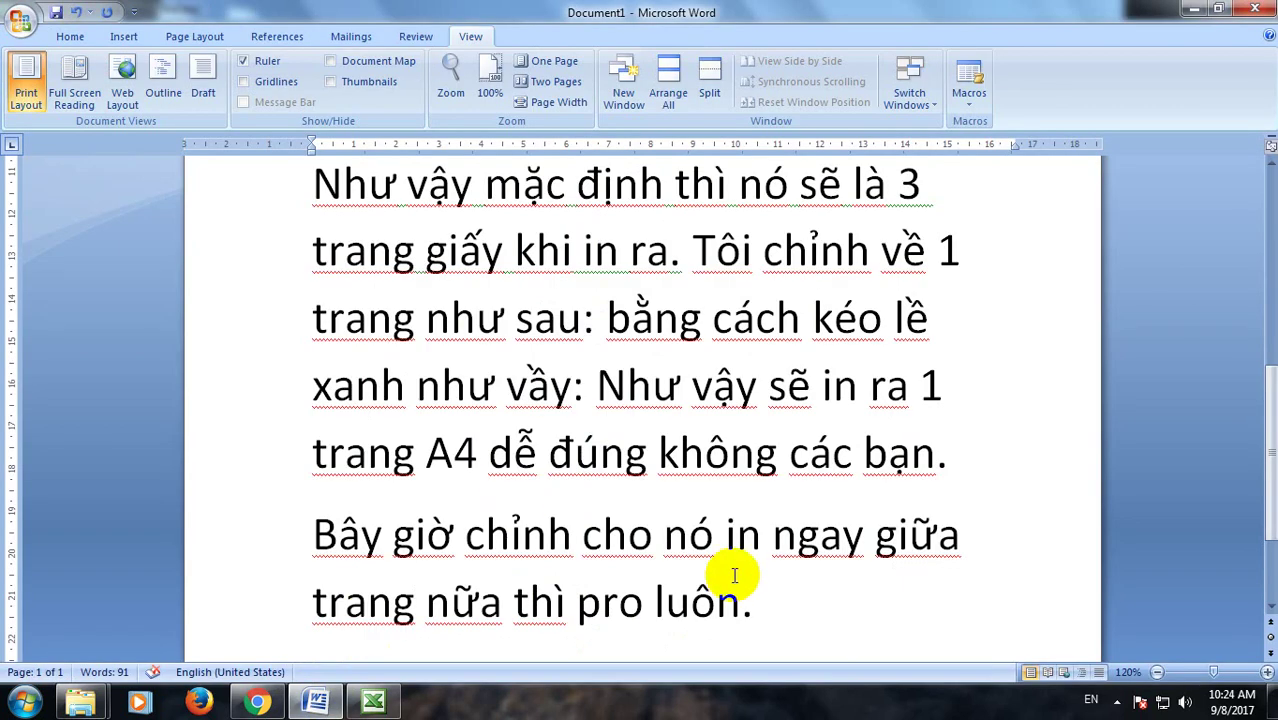
key("Return")
type("Chin")
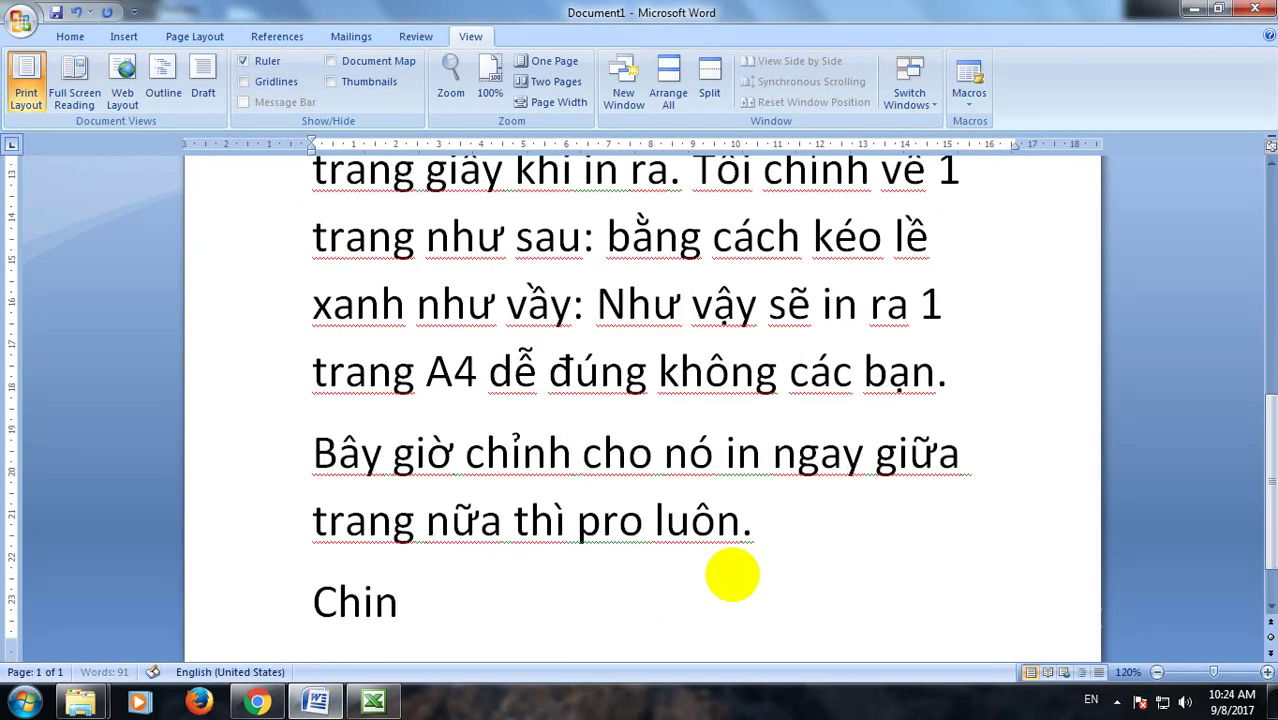
type("hr ")
type("le")
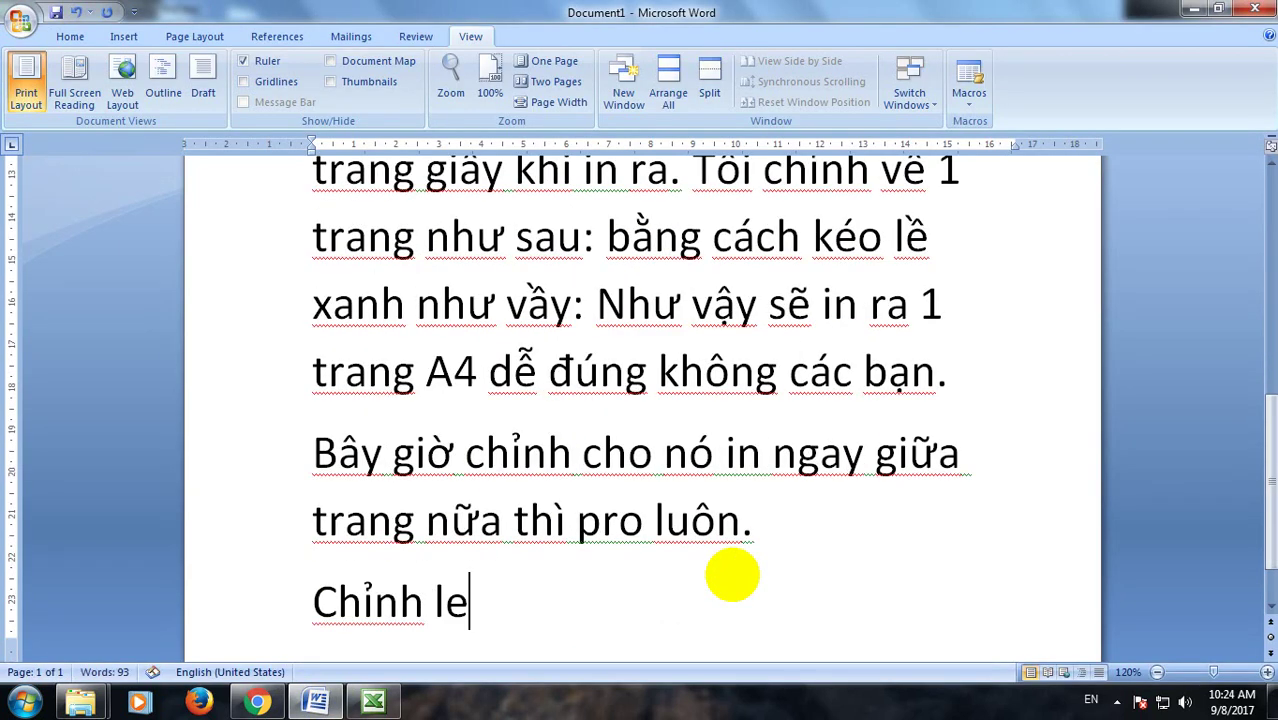
type("f")
type(" và t")
key("BackSpace")
type("ri")
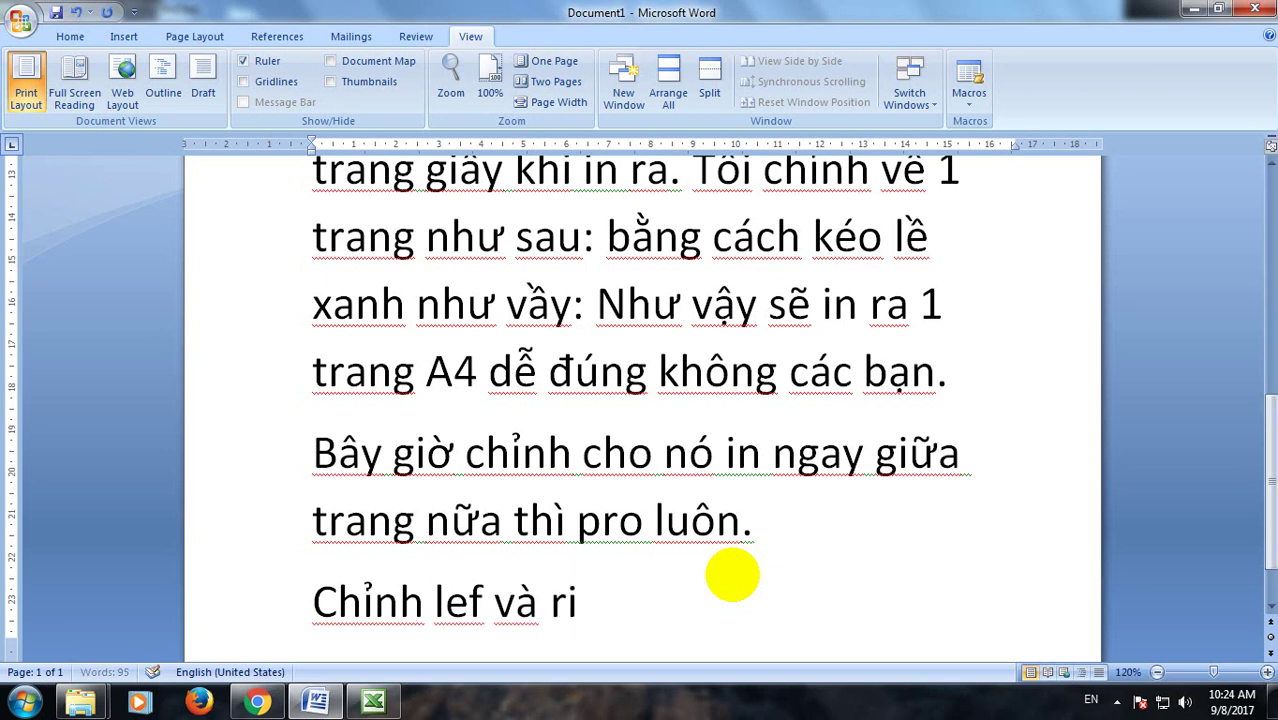
type("ght ")
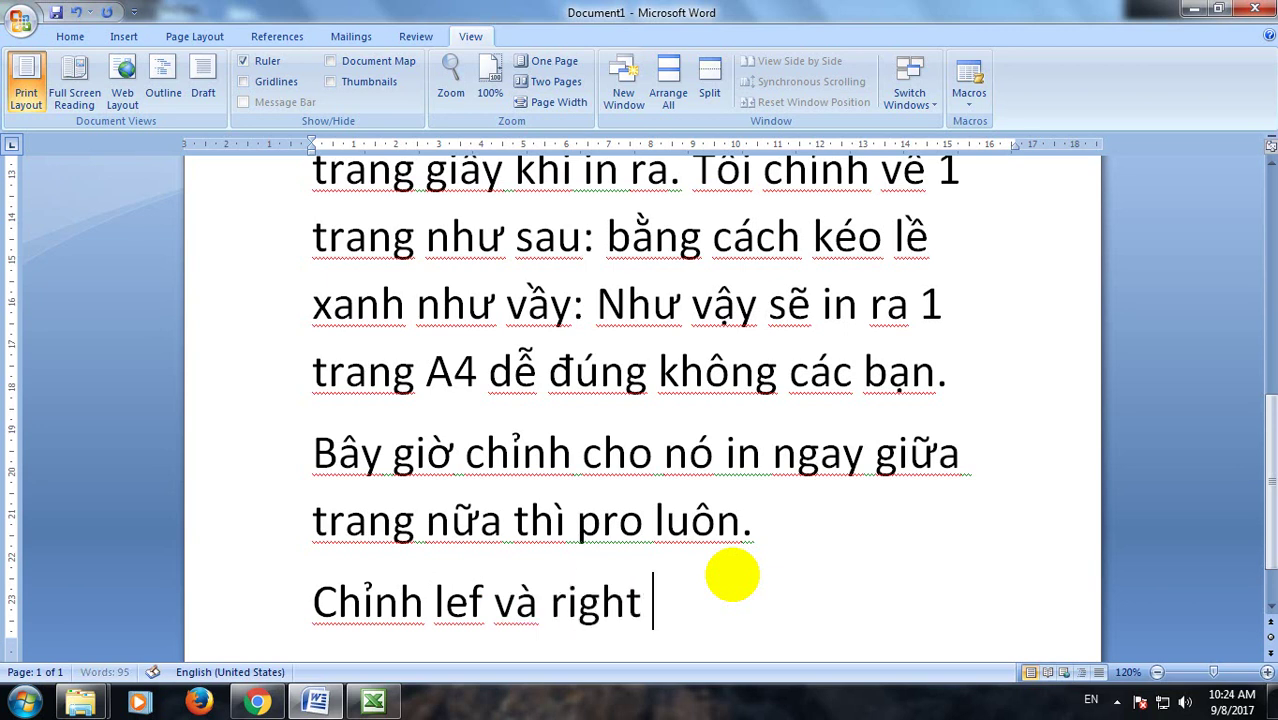
type("veef")
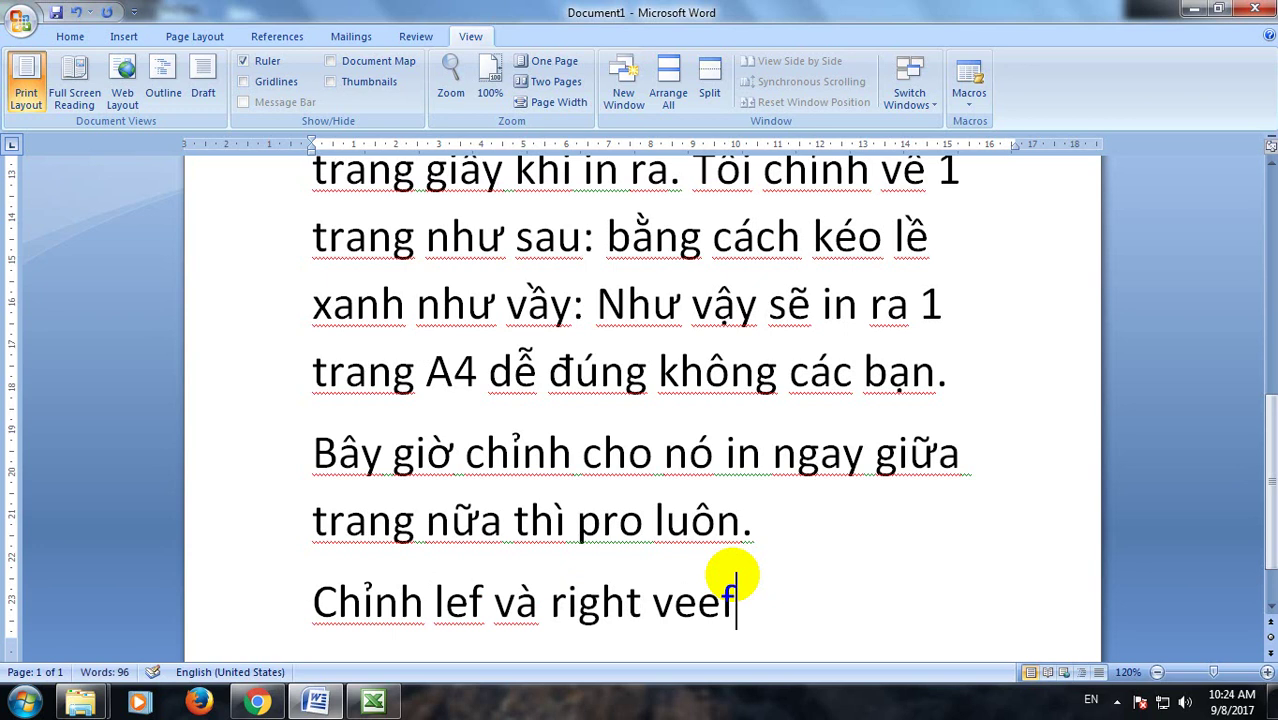
key("BackSpace")
key("BackSpace")
key("BackSpace")
type("ề")
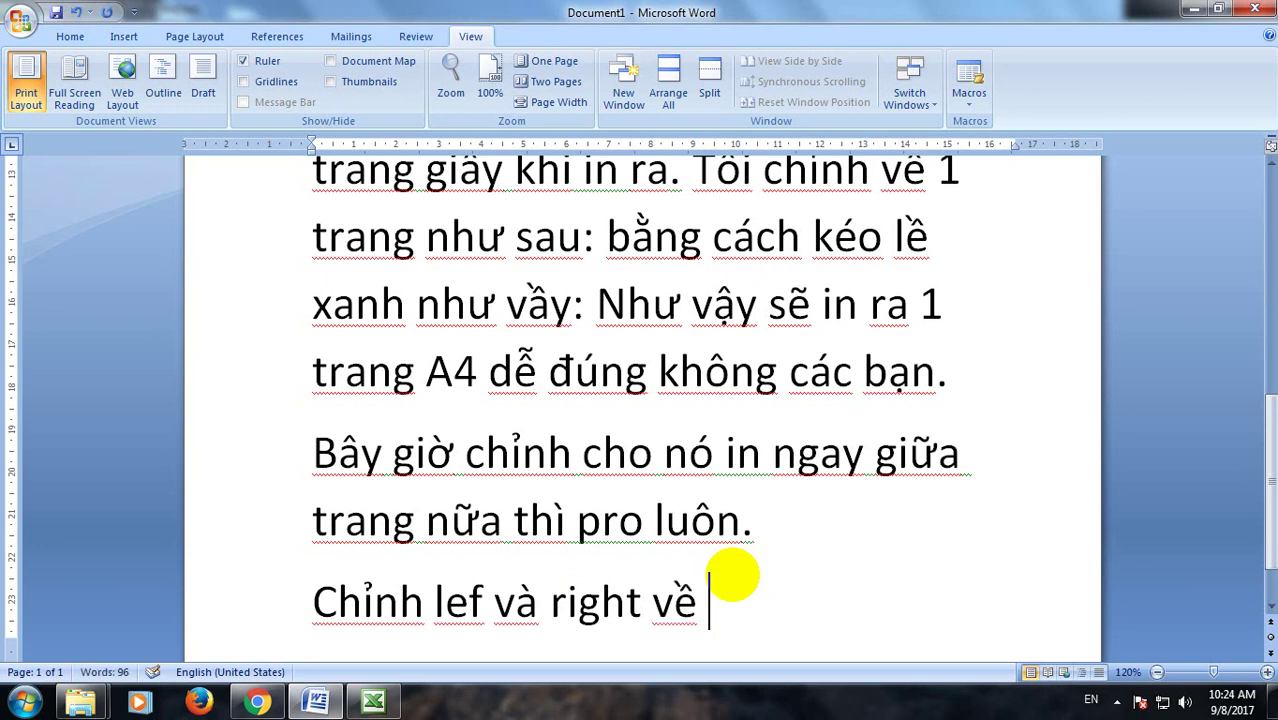
type(" 0(")
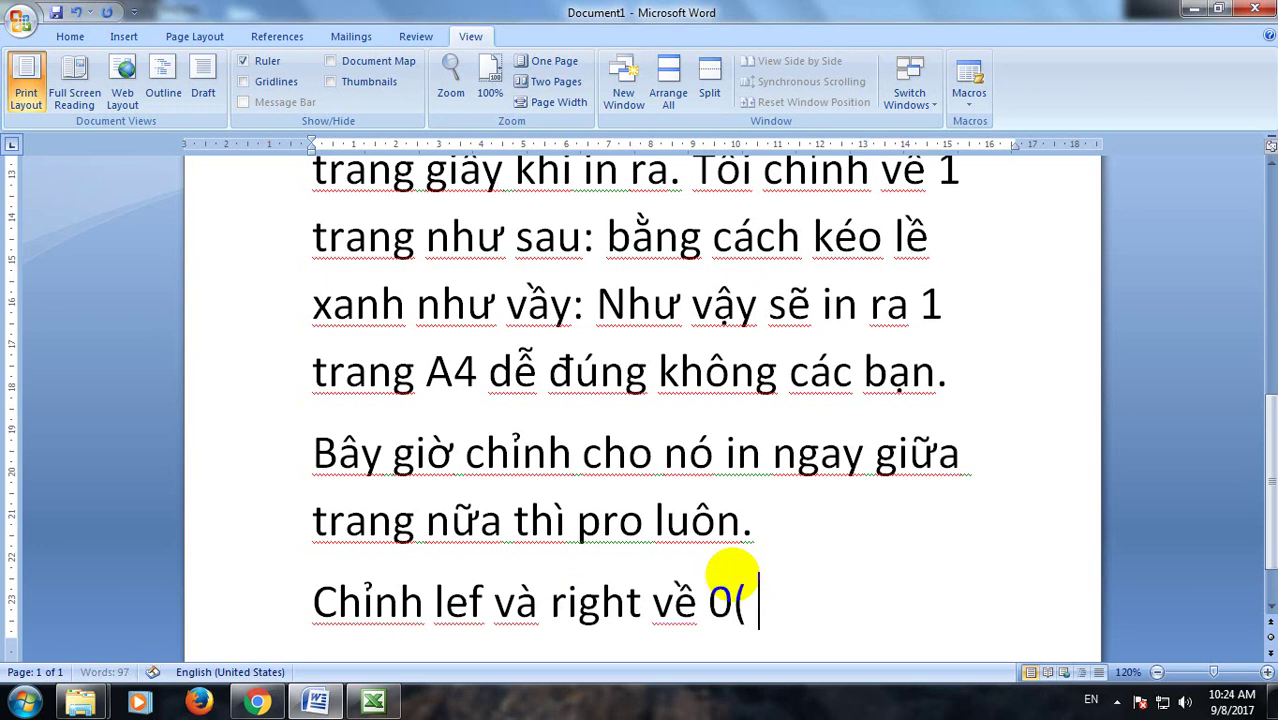
type(" tùy th")
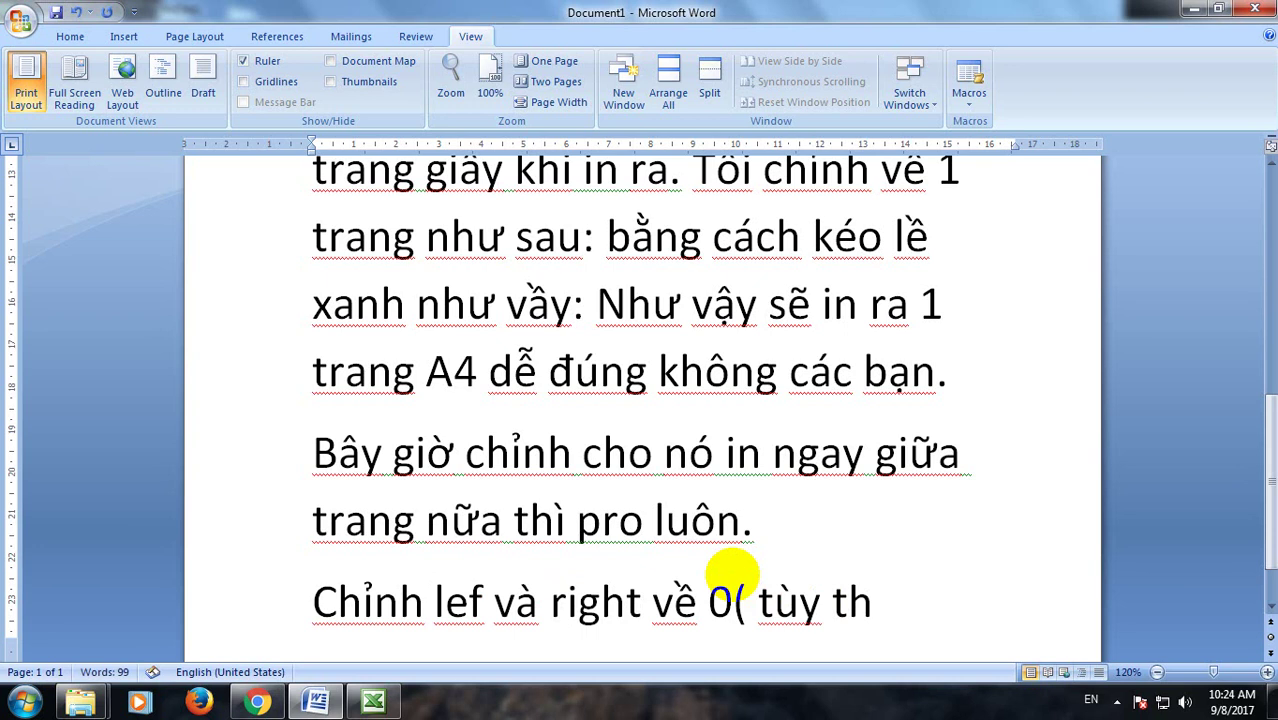
type("o")
type(" nhé")
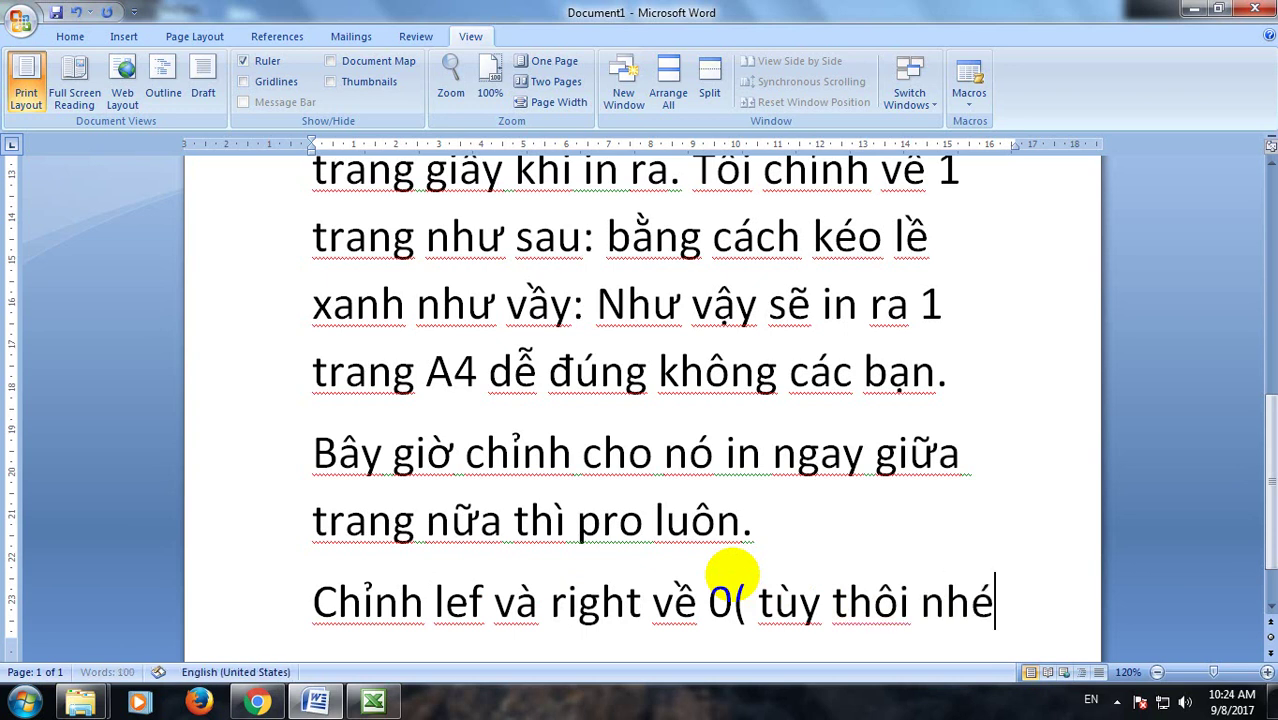
type(" các bạn ")
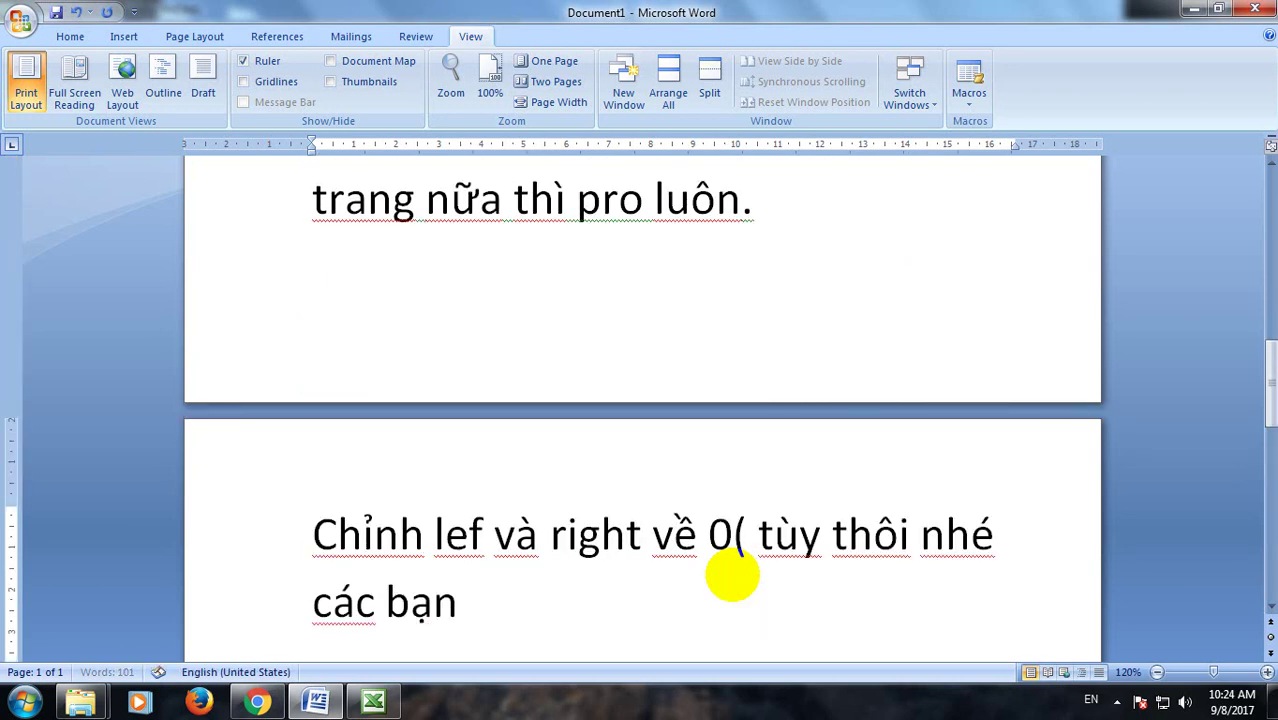
type("b")
key("BackSpace")
type("nê")
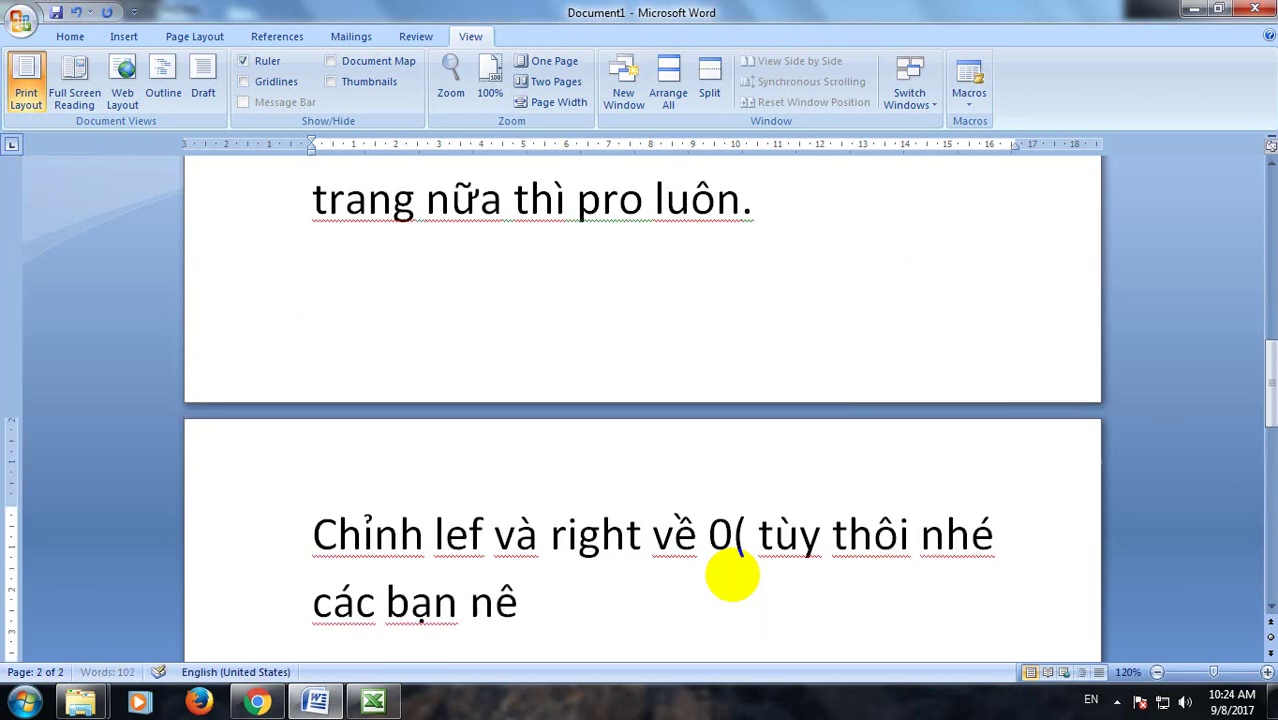
key("BackSpace")
type("ếu bi")
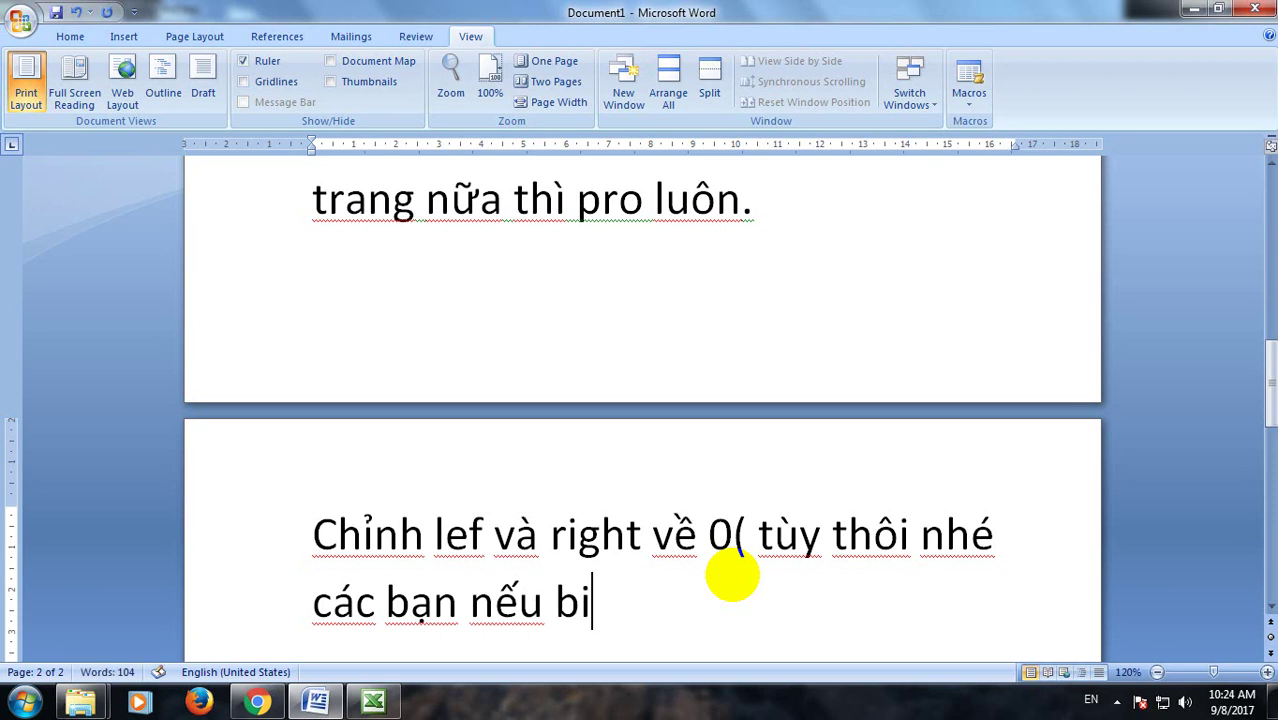
key("BackSpace")
type("t đa")
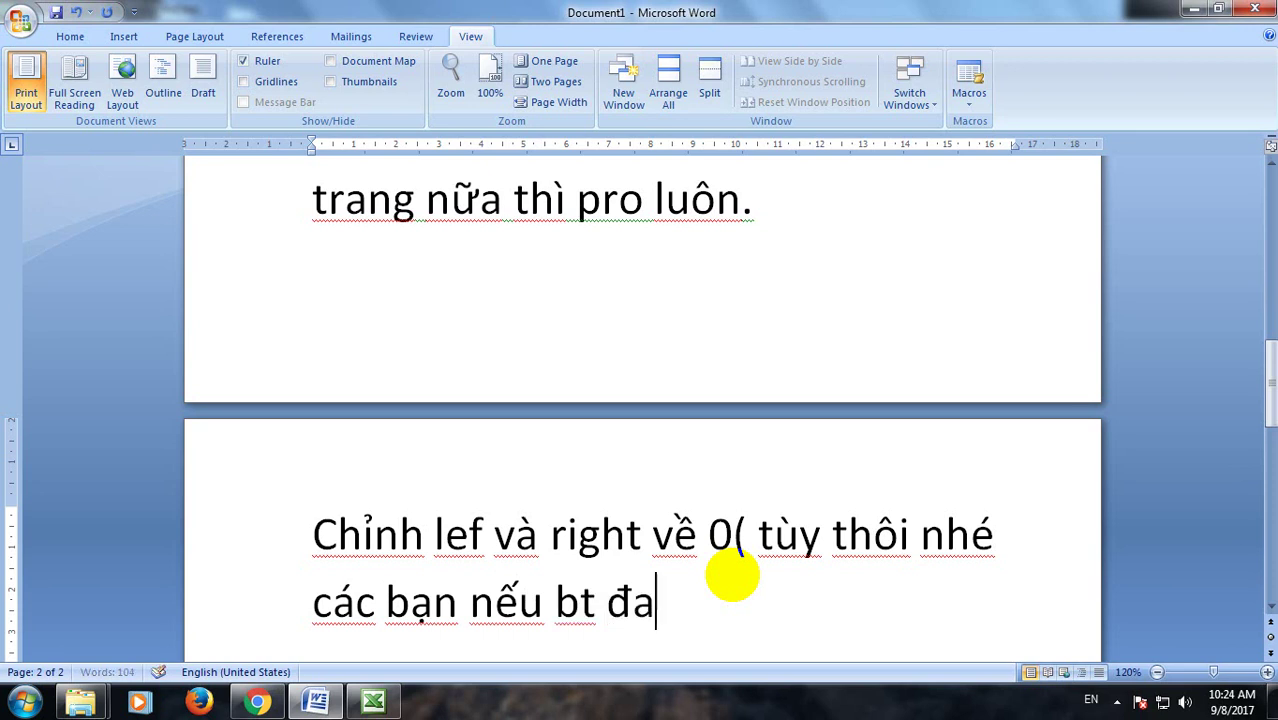
type("de")
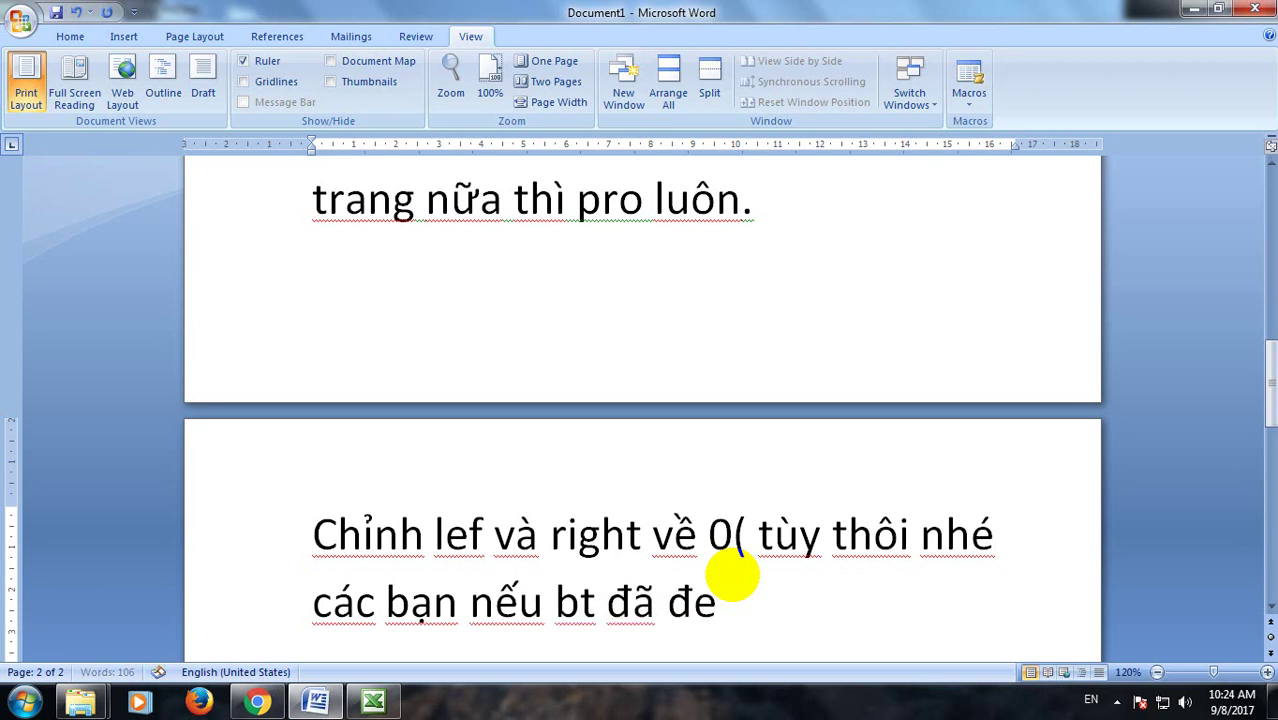
type("jp")
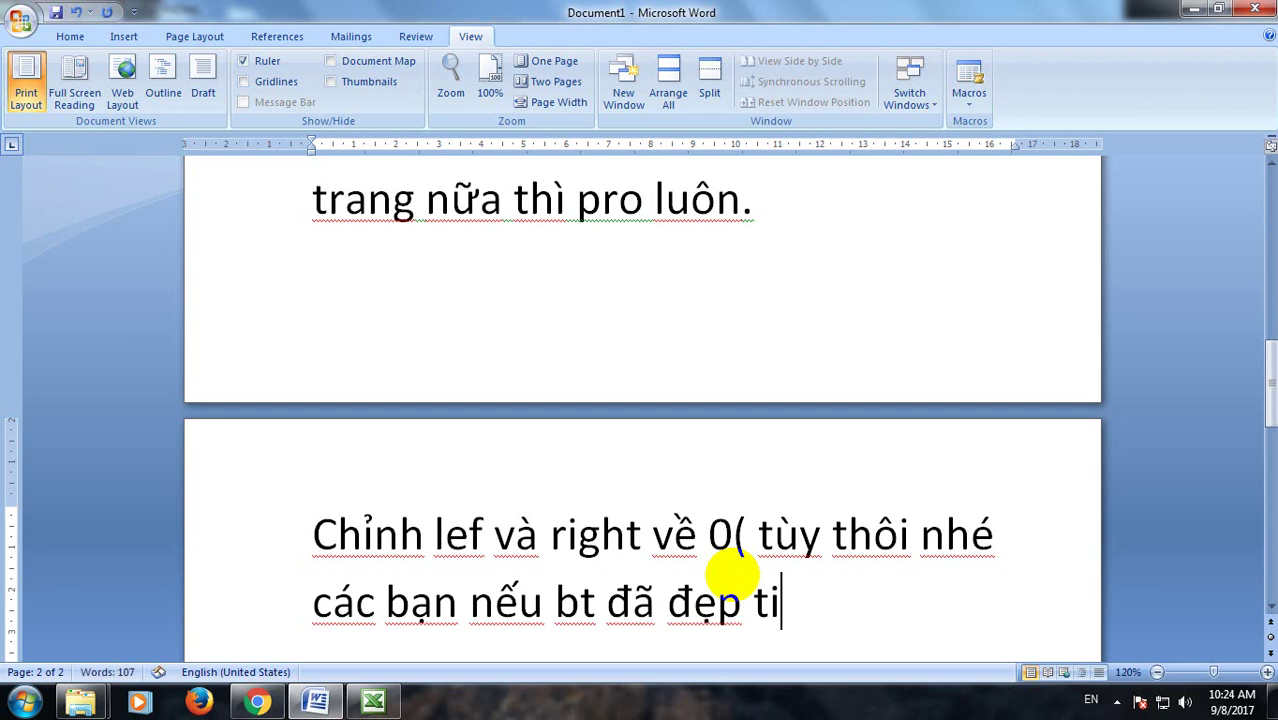
type("hì")
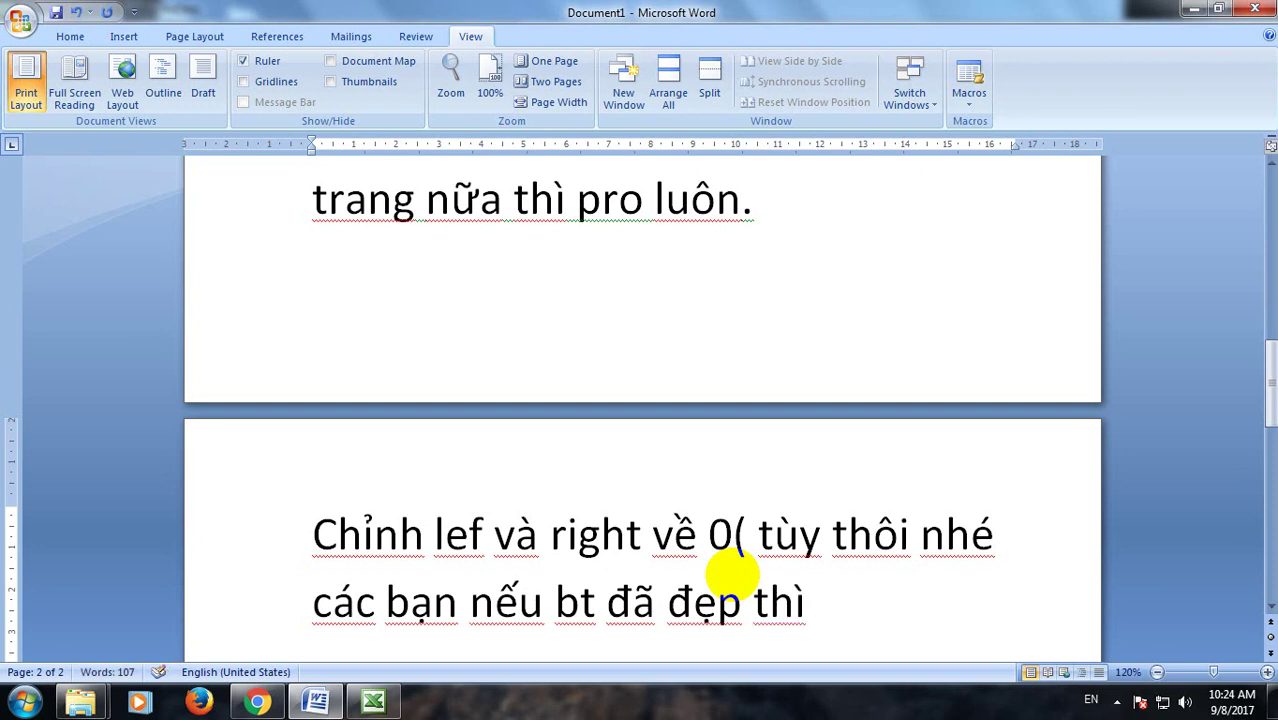
type(" khoong caa")
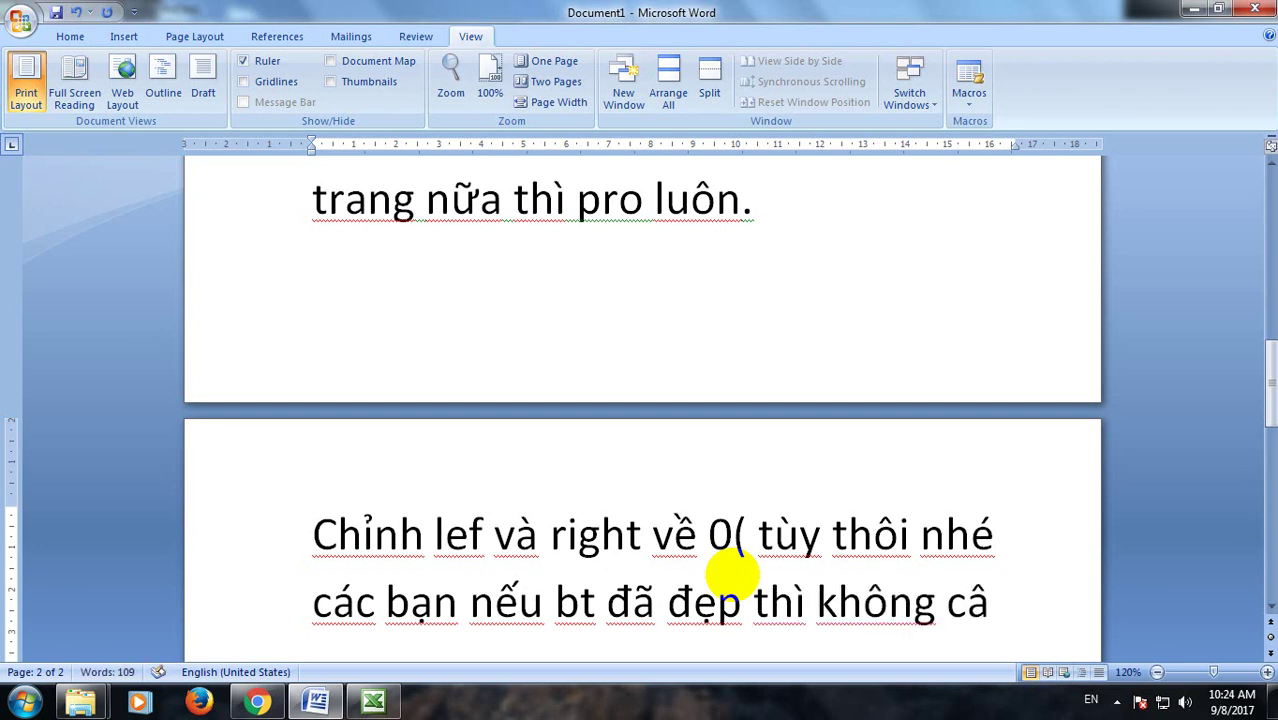
type("nf")
type("chinh")
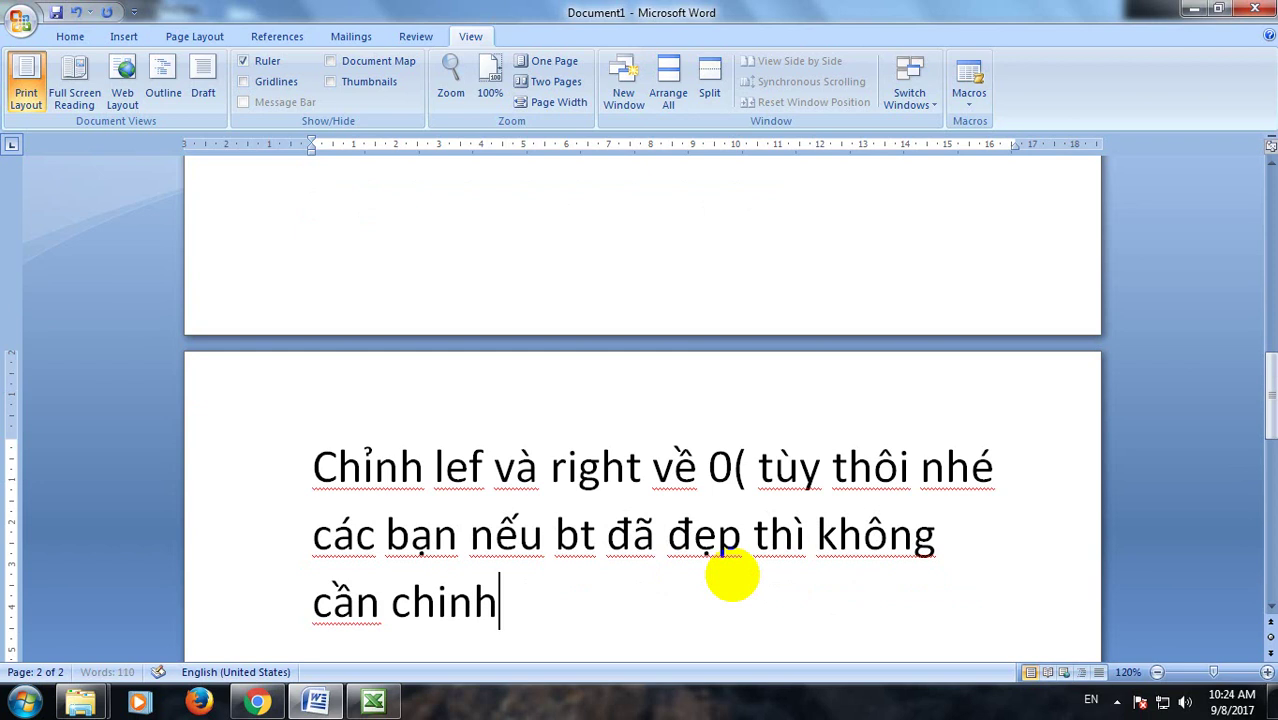
type(" nhe")
type(")")
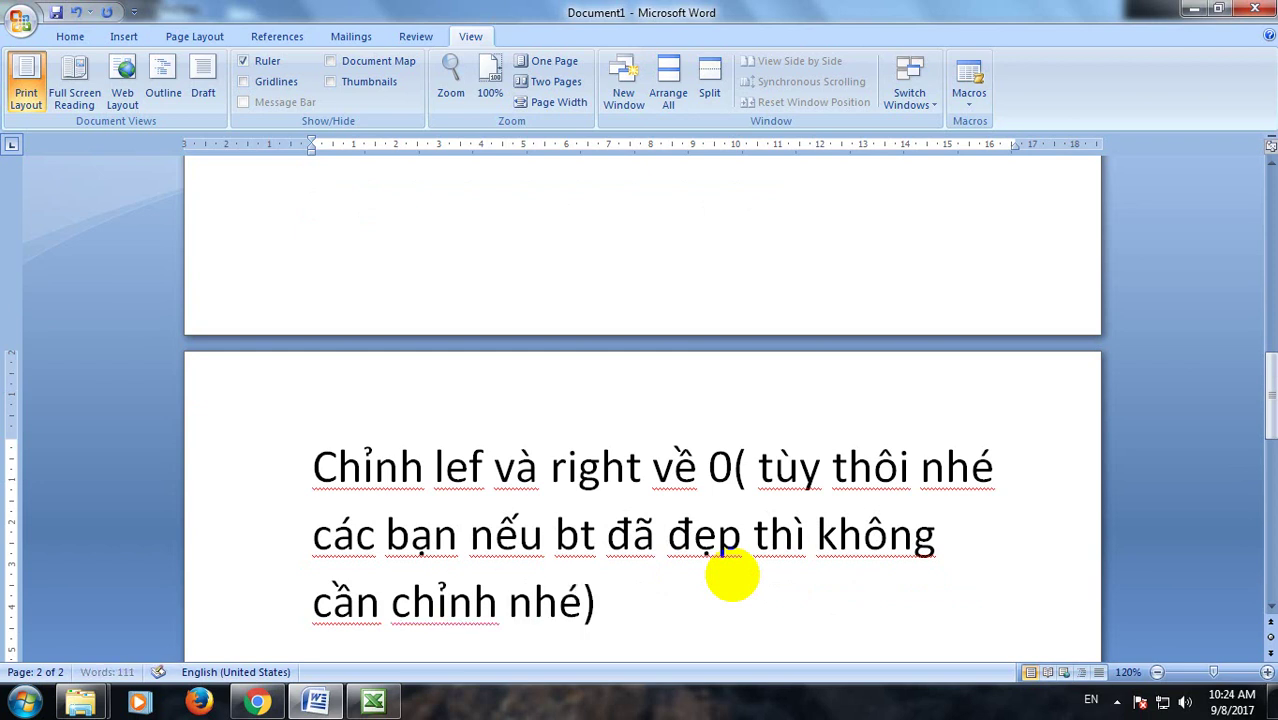
- Begin a new line starting 'Rồi chọn'
key("Return")
type("Ro")
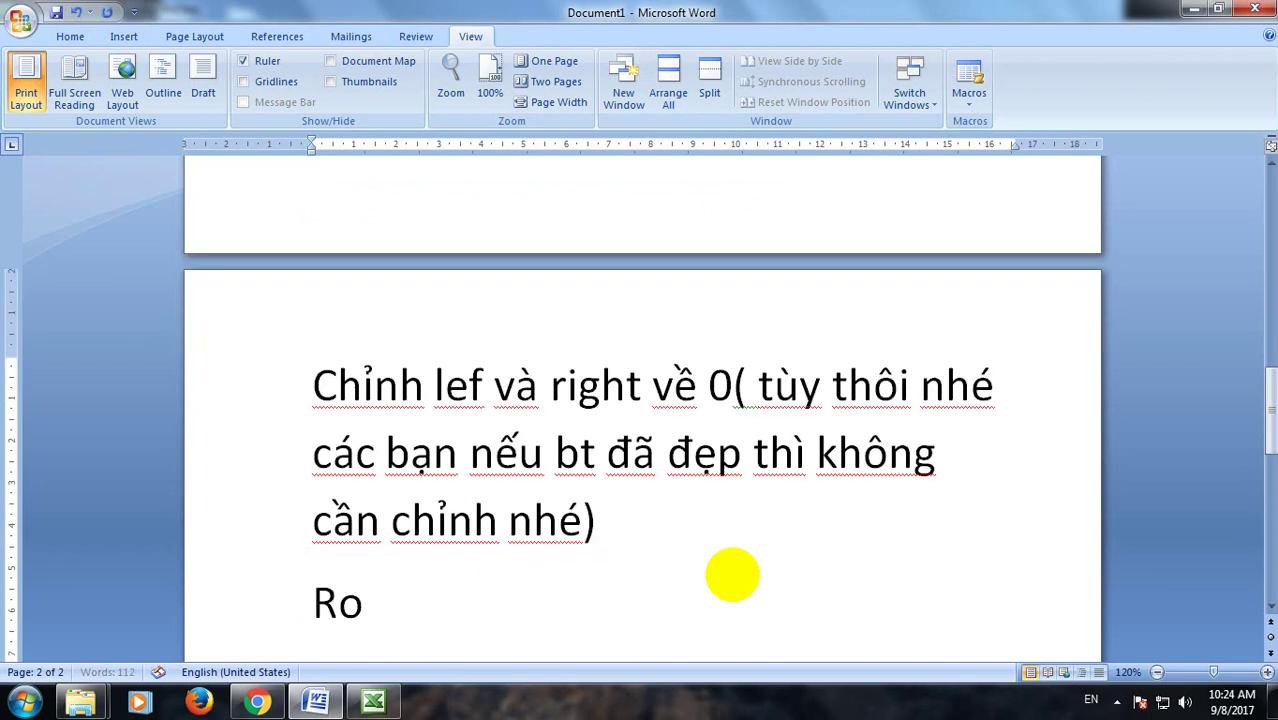
type(" chon")
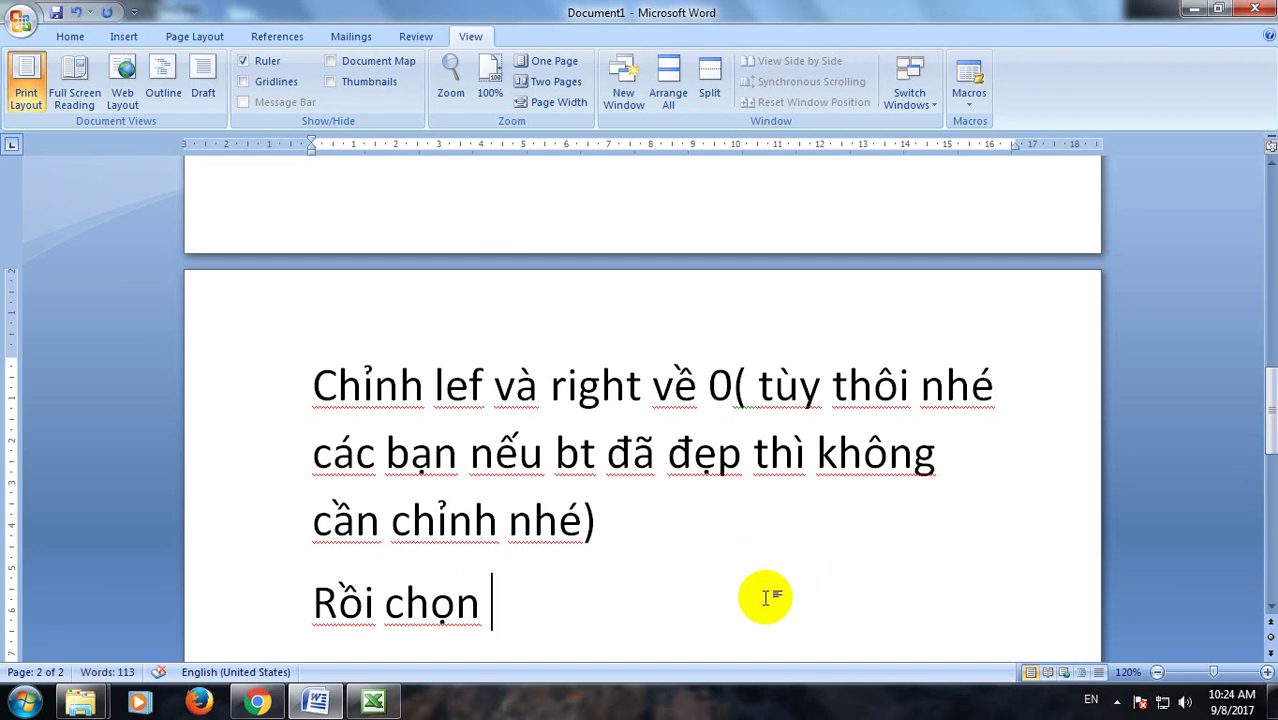
type(" t")
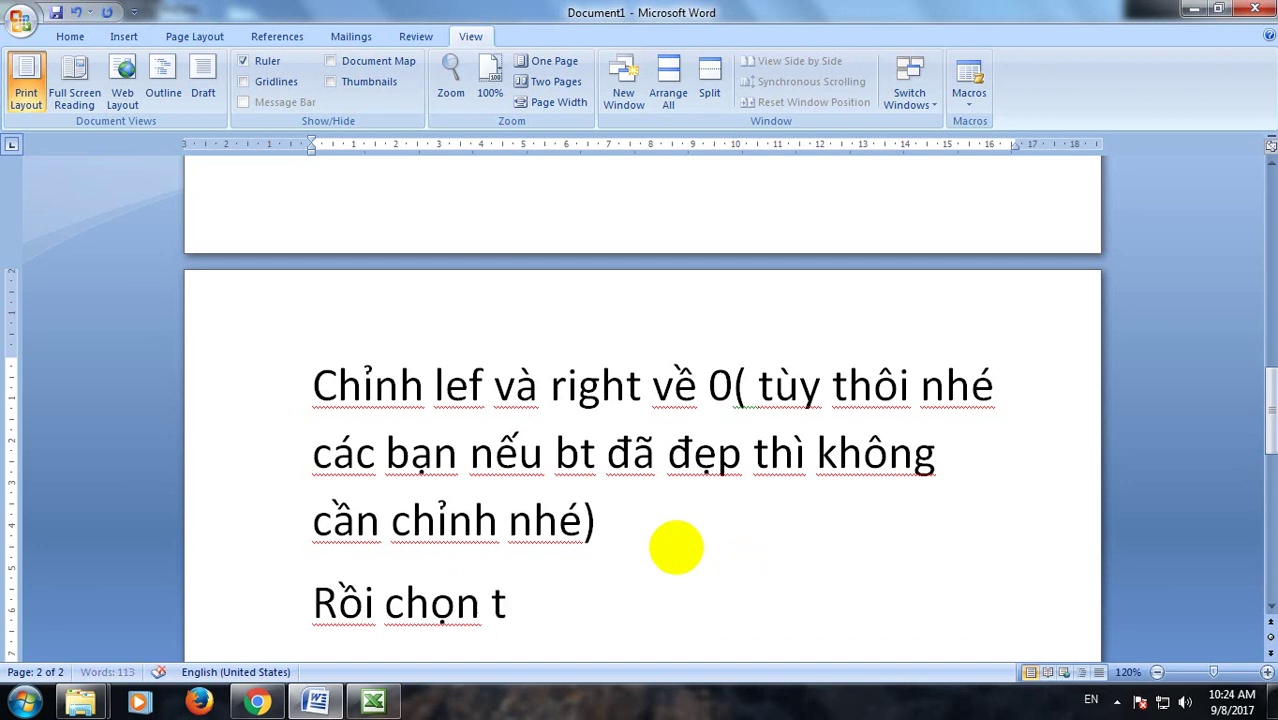
type("xx")
key("BackSpace")
key("BackSpace")
key("BackSpace")
- Reapply zero left/right margins with horizontal centring via Page Setup, then return to Word
left_click(368, 703)
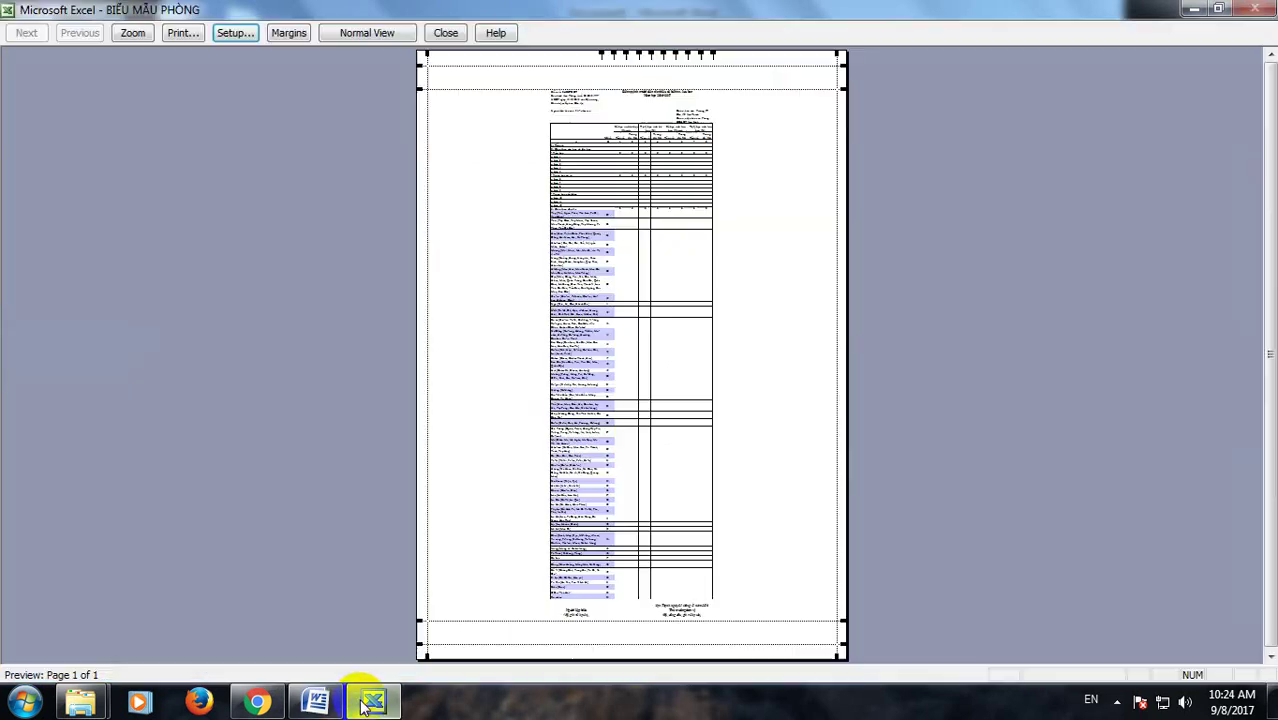
left_click(279, 35)
left_click(288, 31)
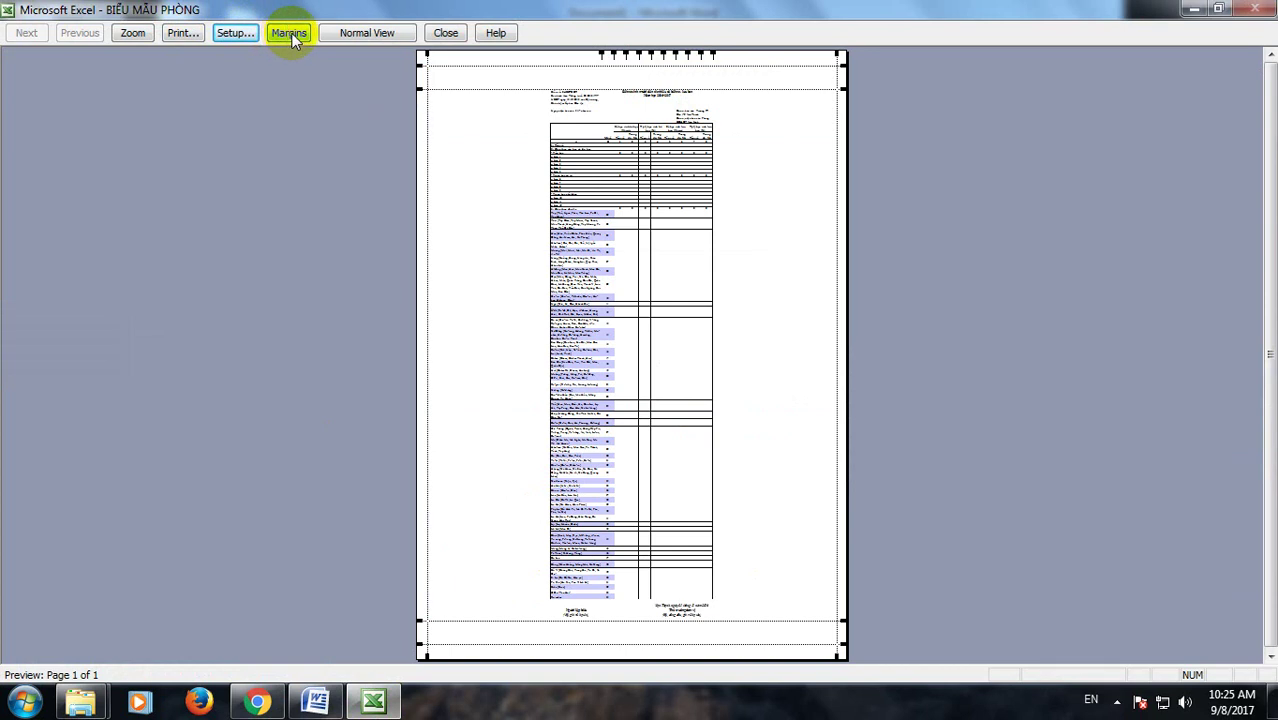
left_click(230, 33)
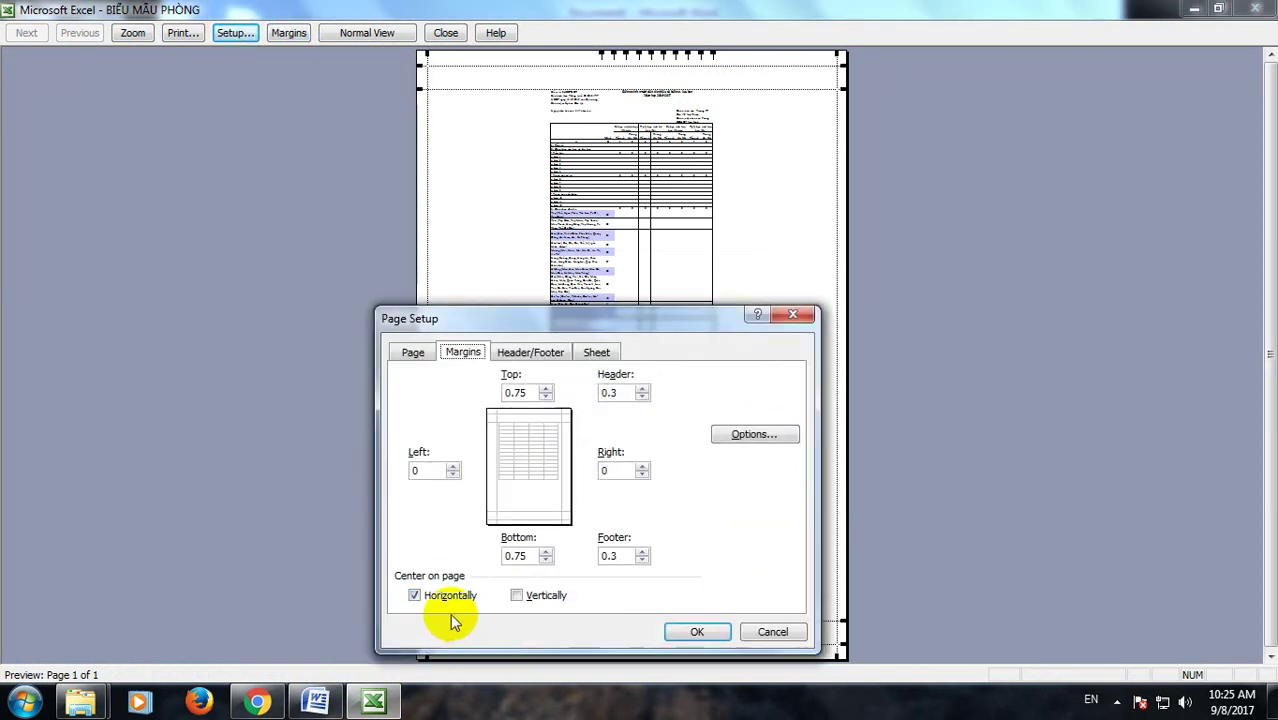
left_click(685, 632)
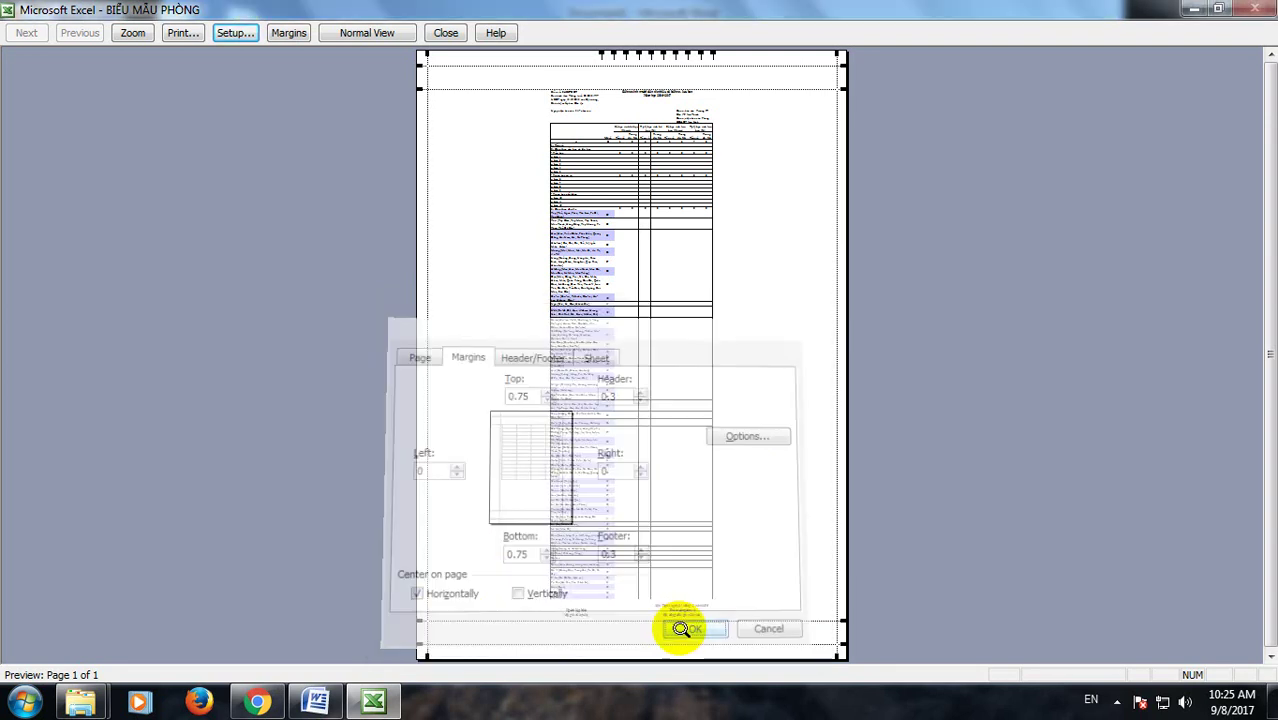
left_click(380, 700)
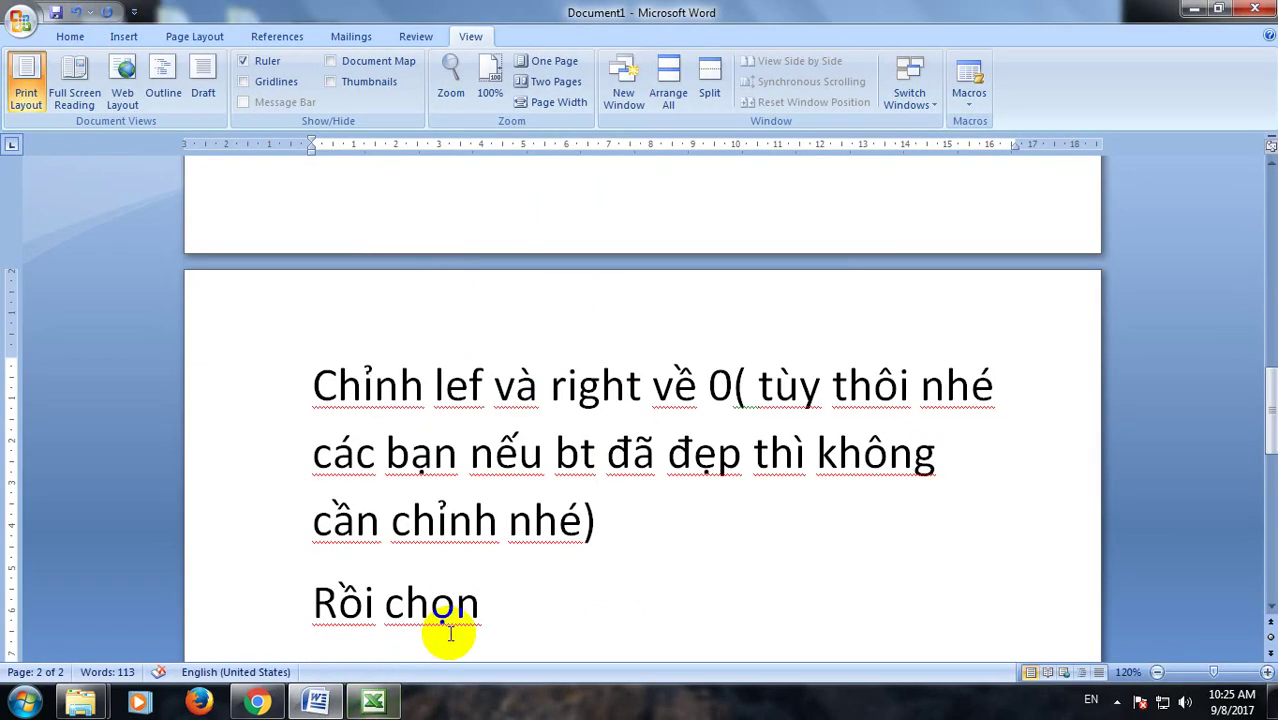
- After 'Rồi chọn', type 'Horizontally cho nó canh giữa nữa là xong nhé các bạn.', fixing typos
type("Ho")
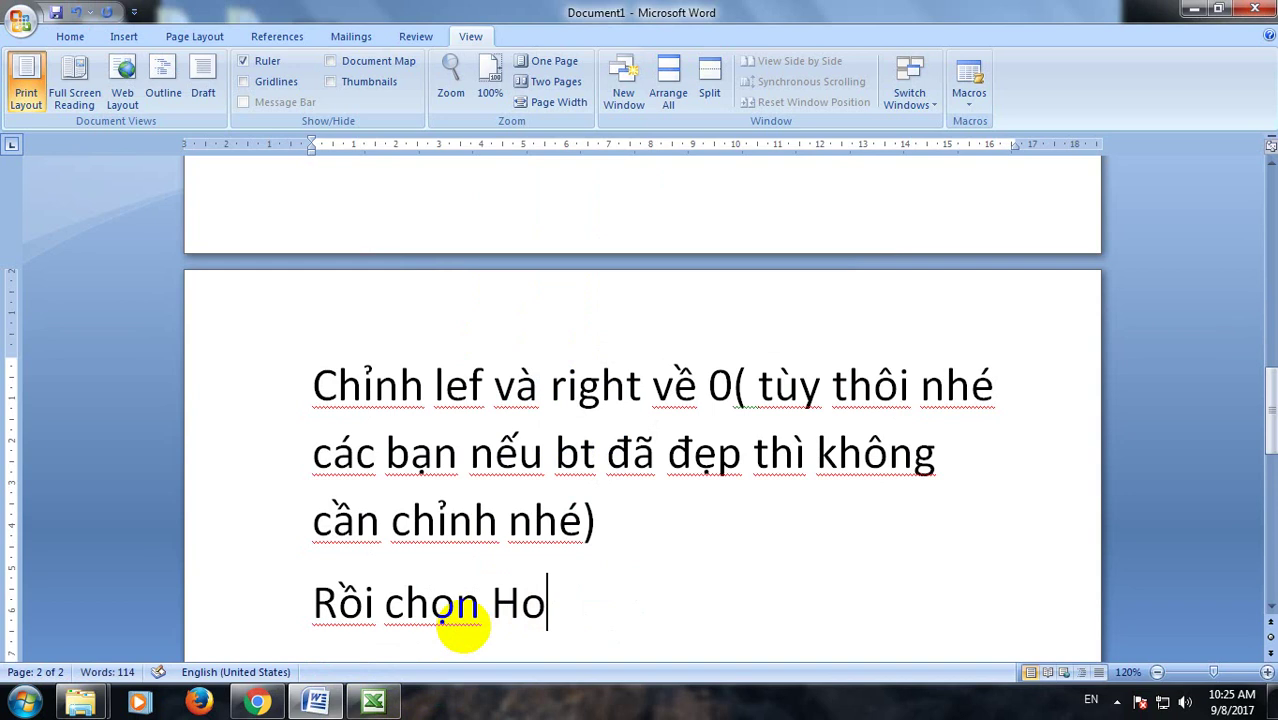
type("riz")
type("onta")
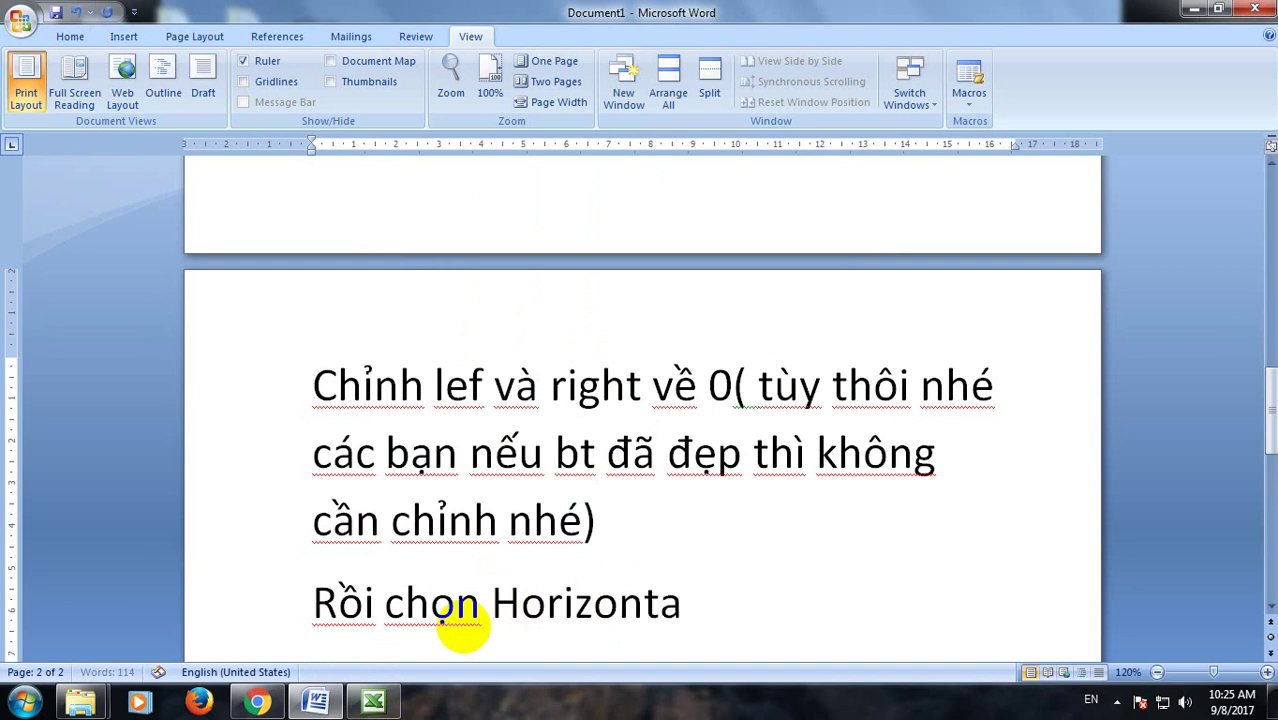
type("lly")
type(" cho nó")
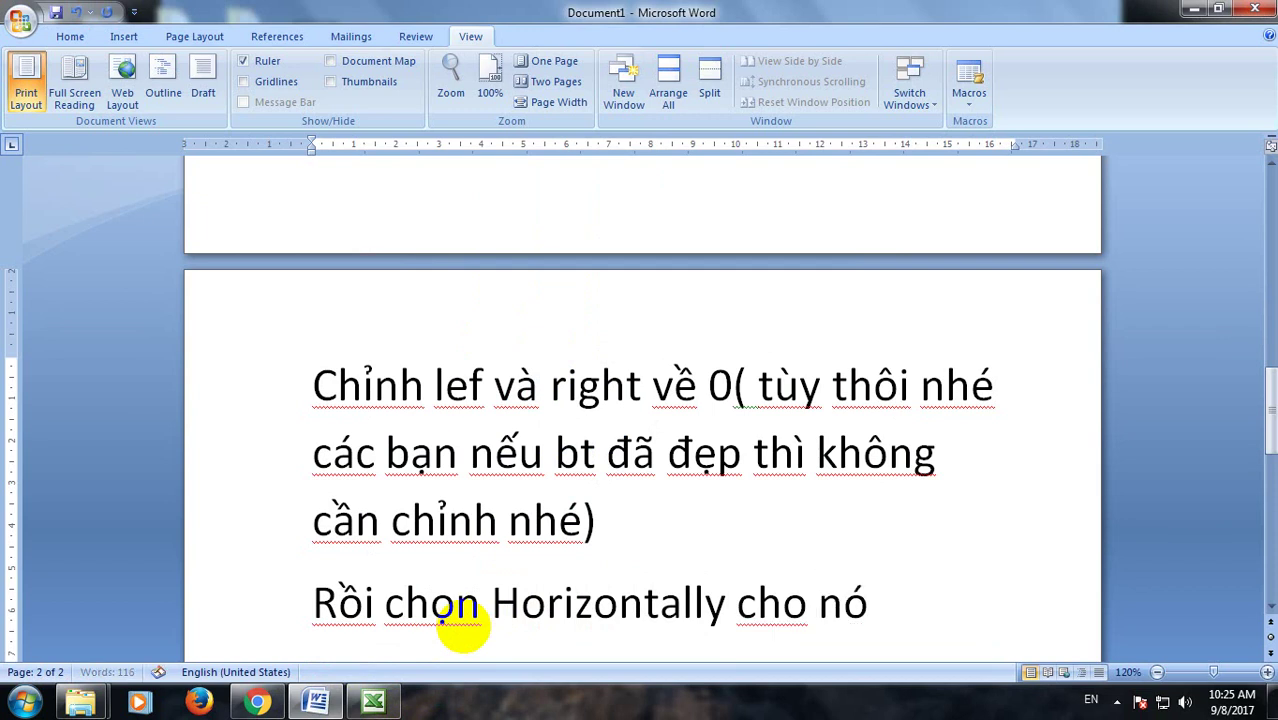
type(" canh gui")
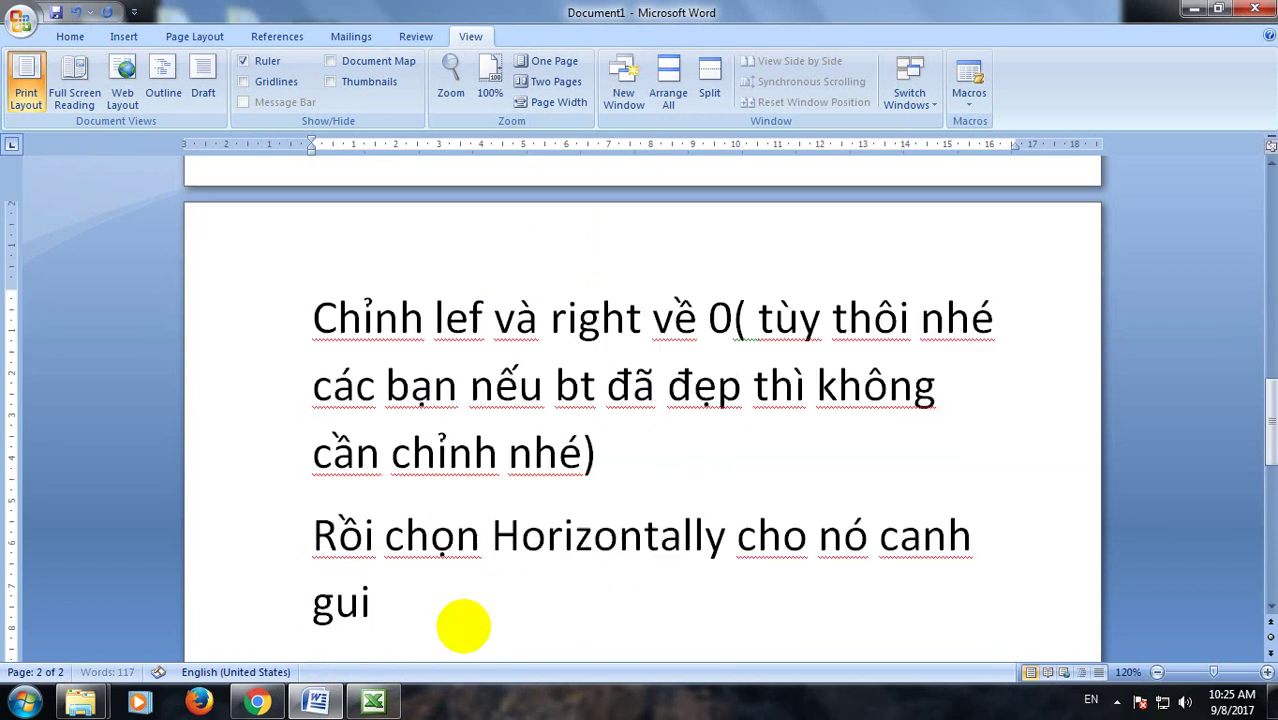
key("BackSpace")
key("BackSpace")
type("iu")
type("wax nuw")
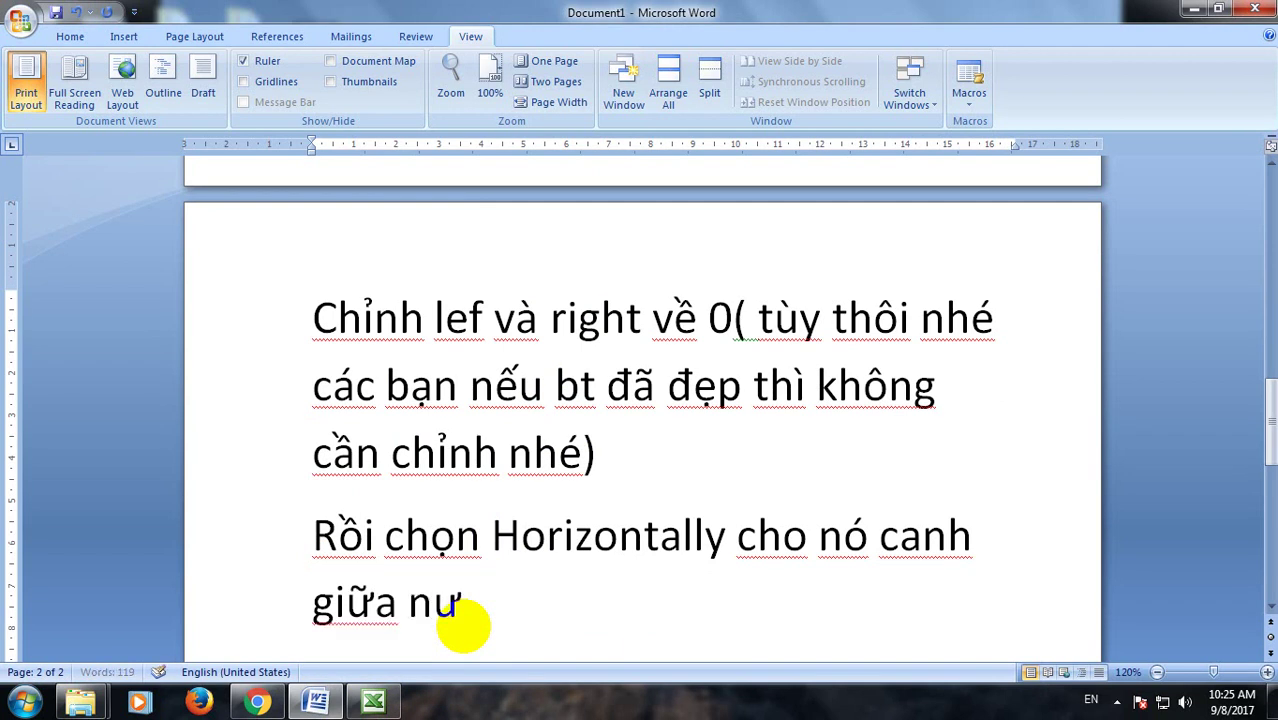
type("axlaf")
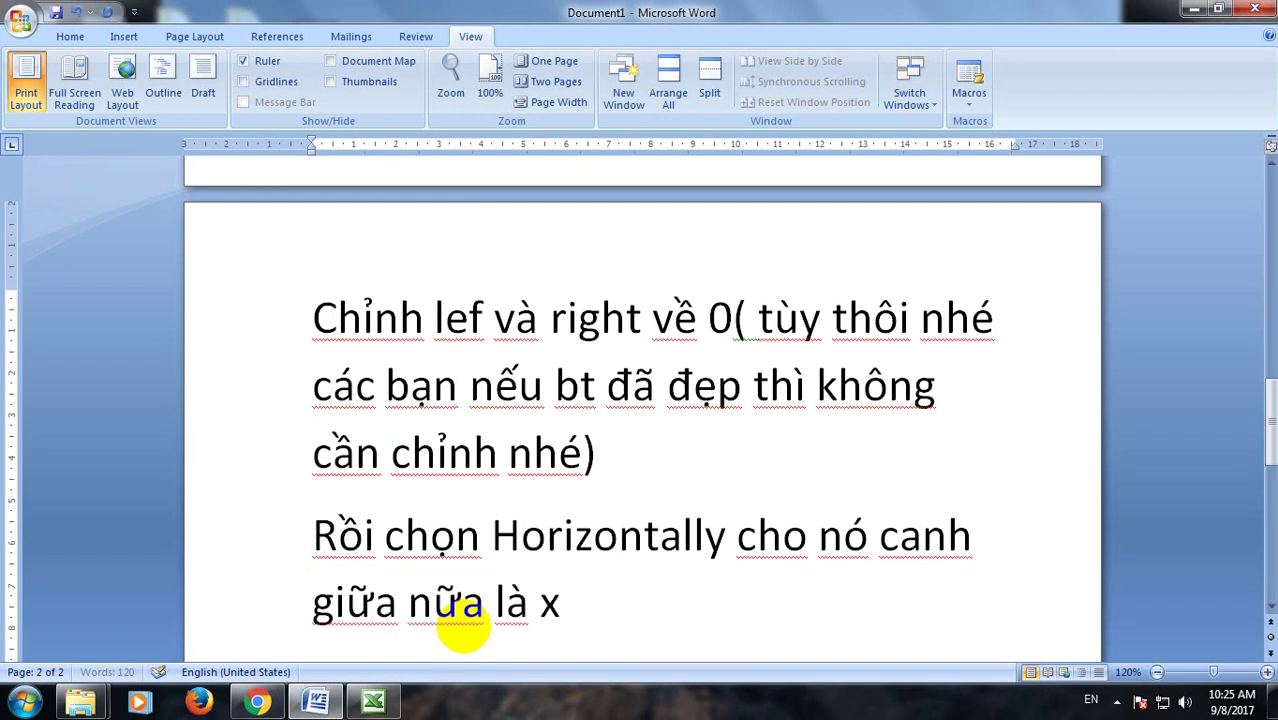
type("g nhes")
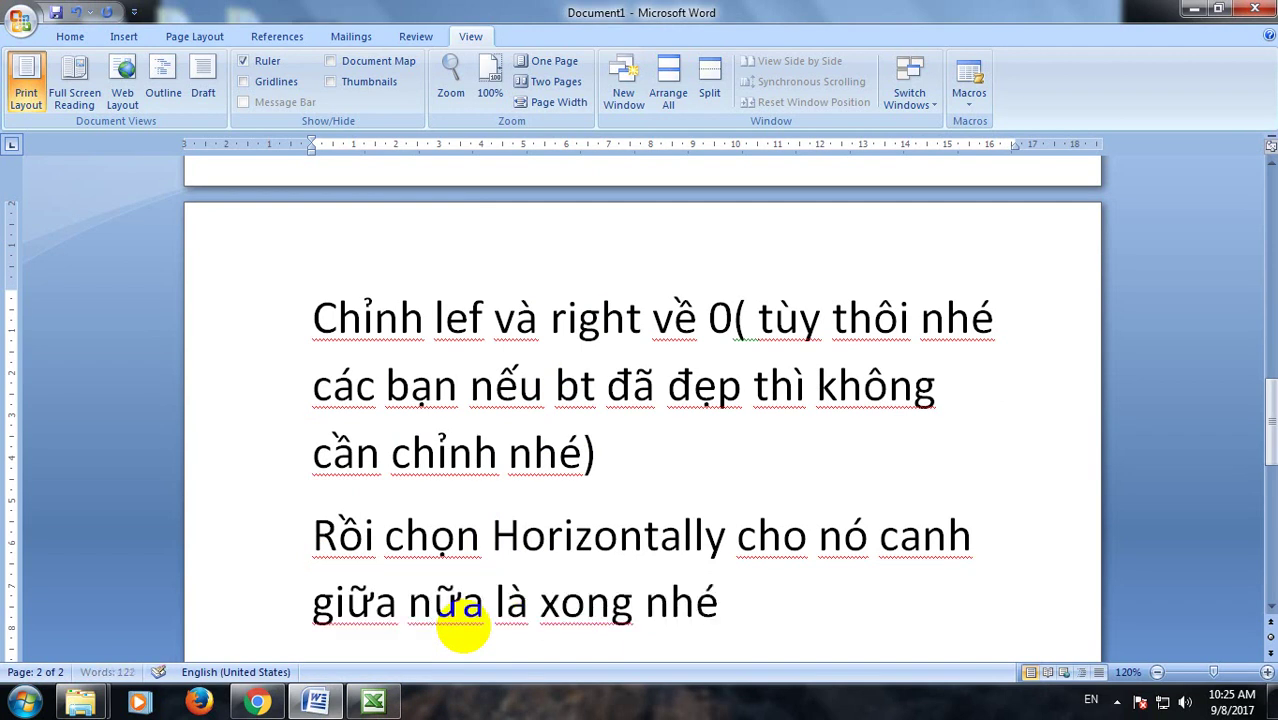
type("acs banj")
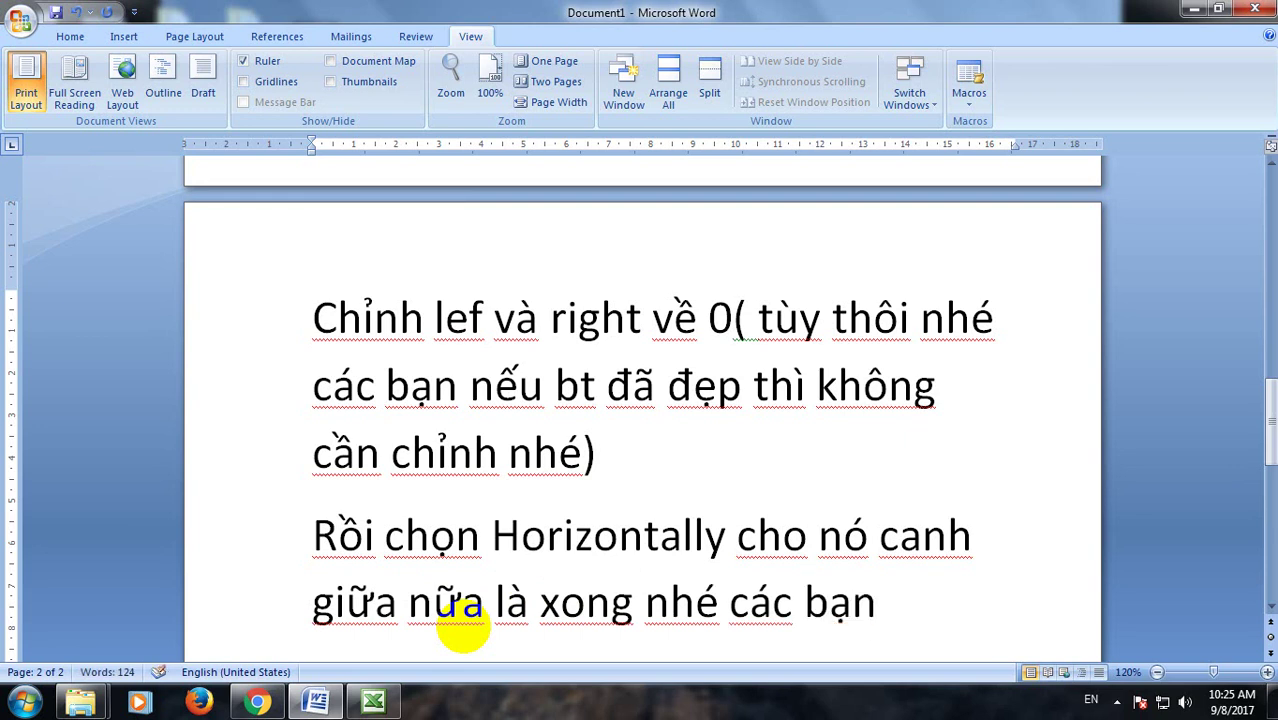
type(".")
scroll(463, 625, "down", 1)
- Type the closing line 'Chúng các bạn iu dấu của kênh mình thực hiện thành công trước khi in bảng excel này nhé các bạn'
type("Chun")
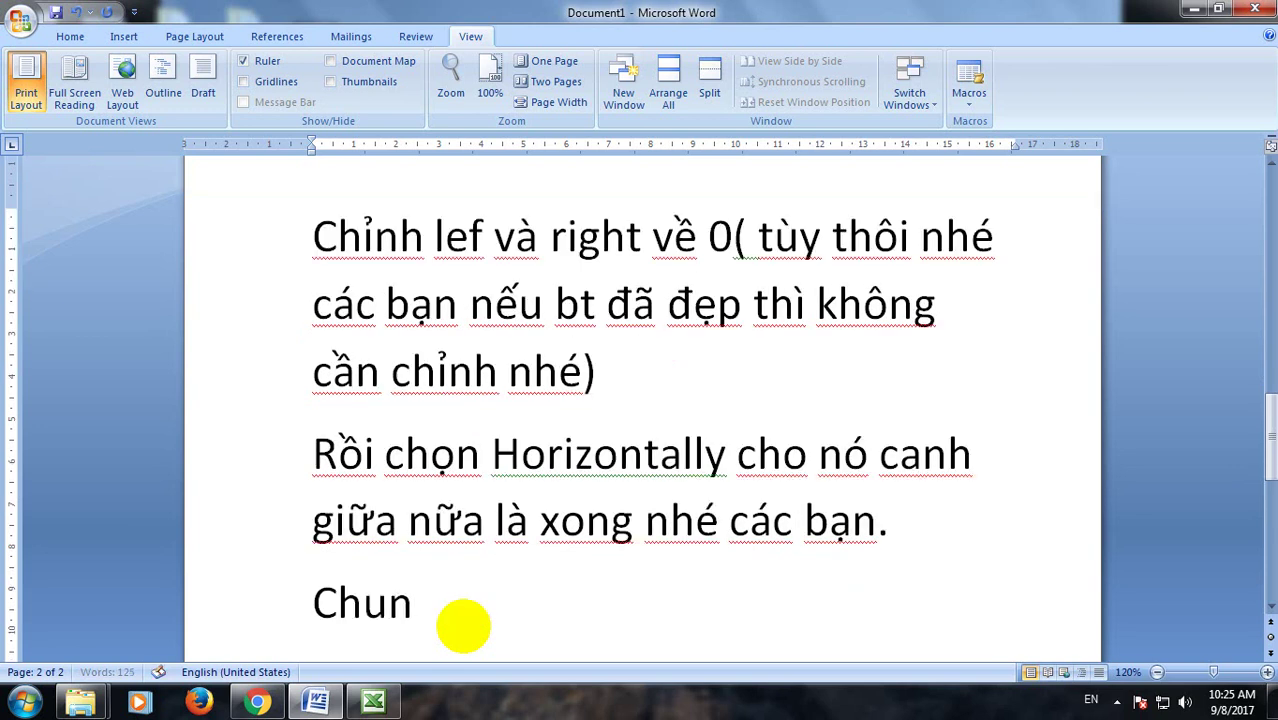
type("gs cs")
key("BackSpace")
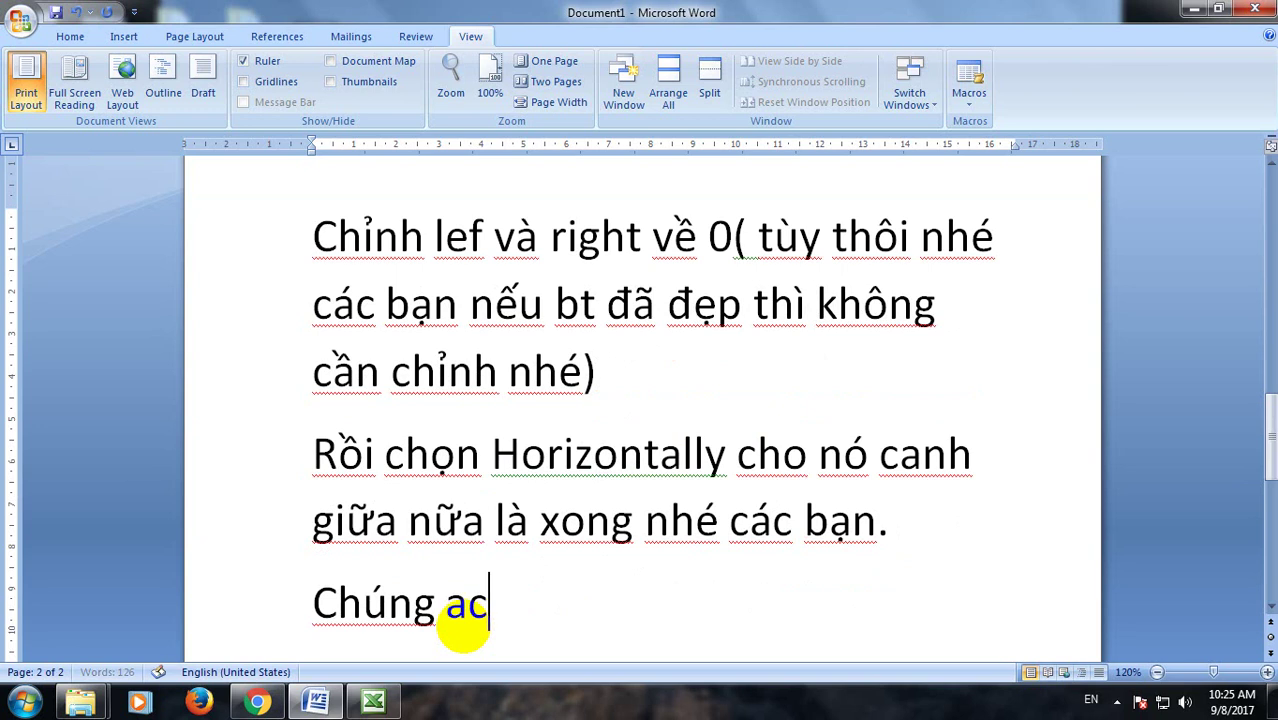
key("BackSpace")
key("BackSpace")
type("ca")
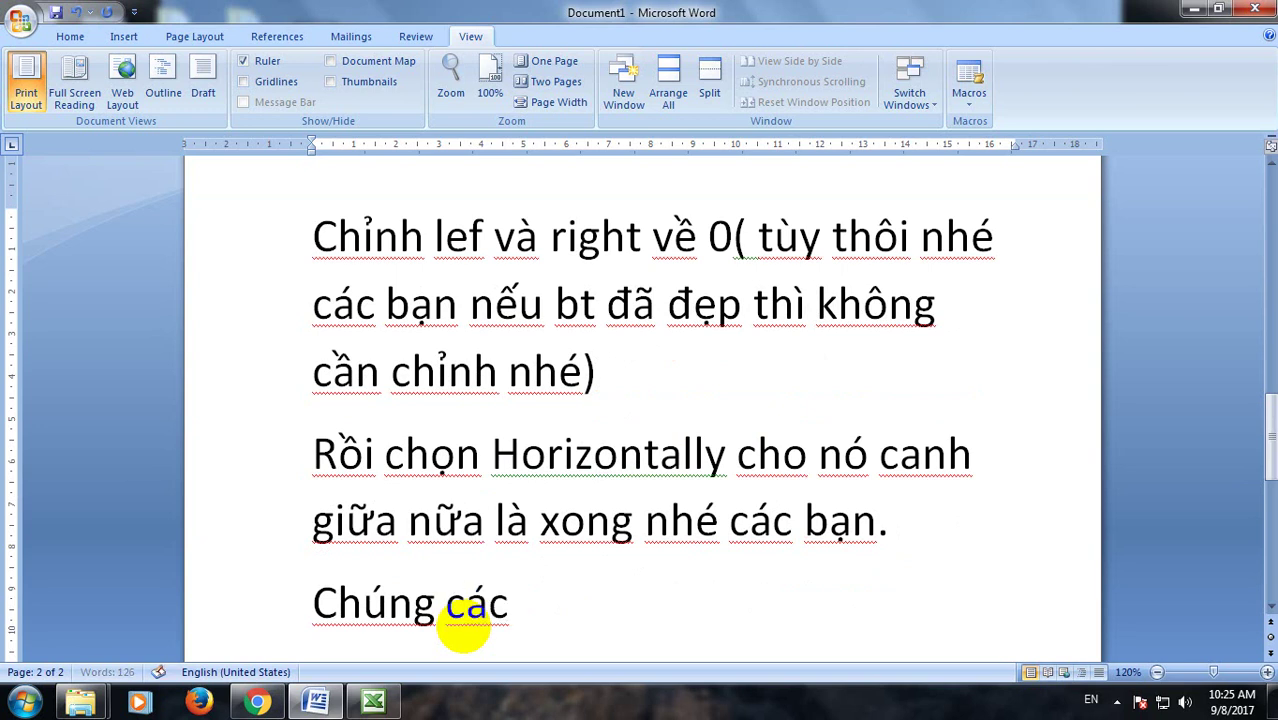
type(" bạnh")
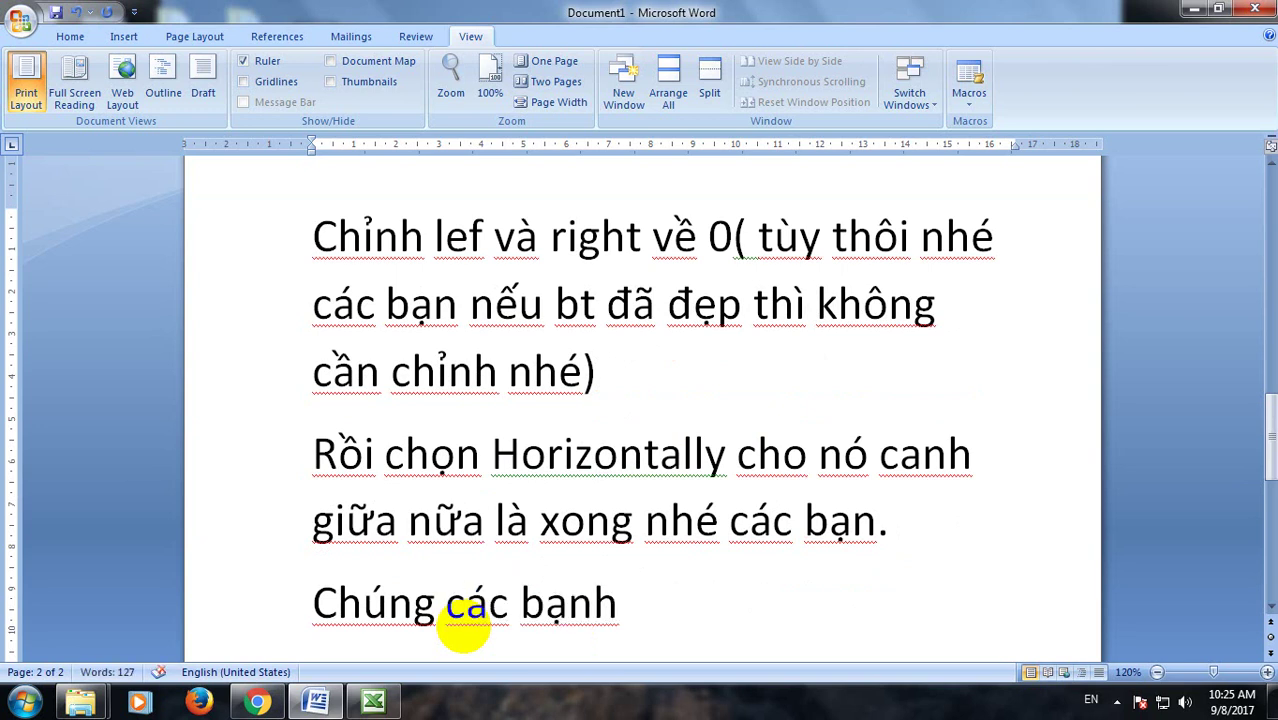
key("BackSpace")
type("iu ")
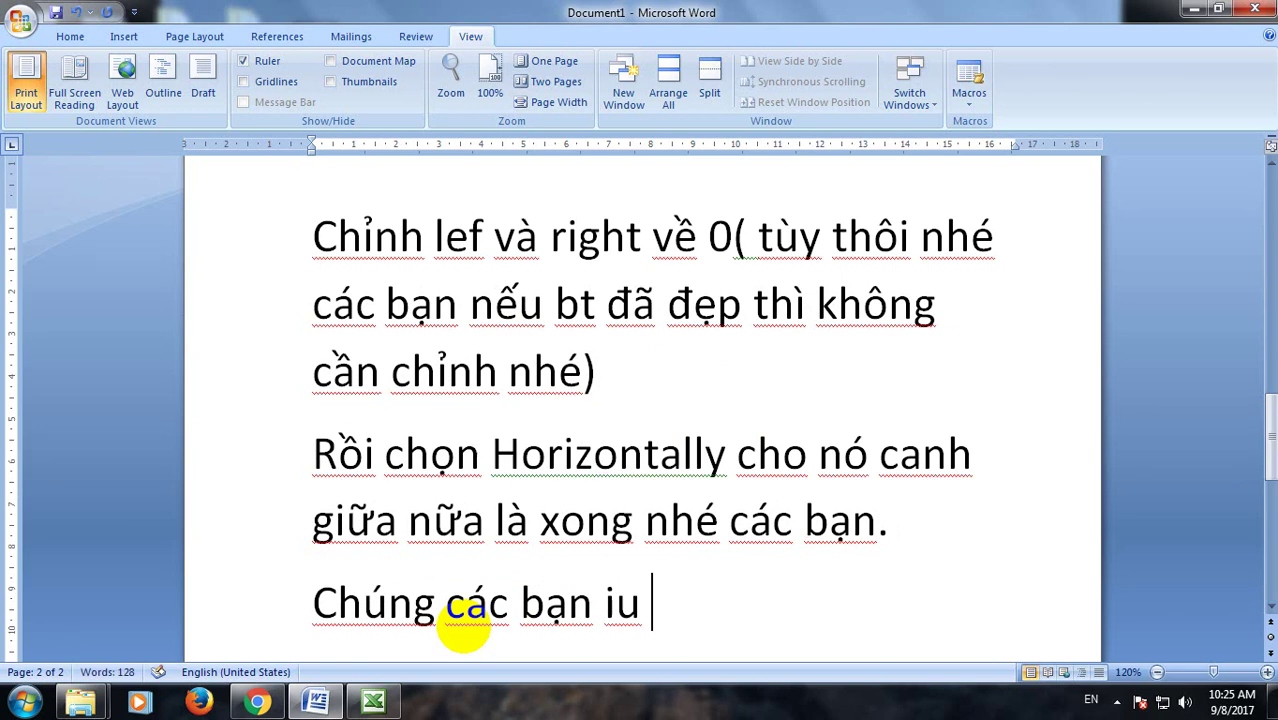
type("d")
type("s")
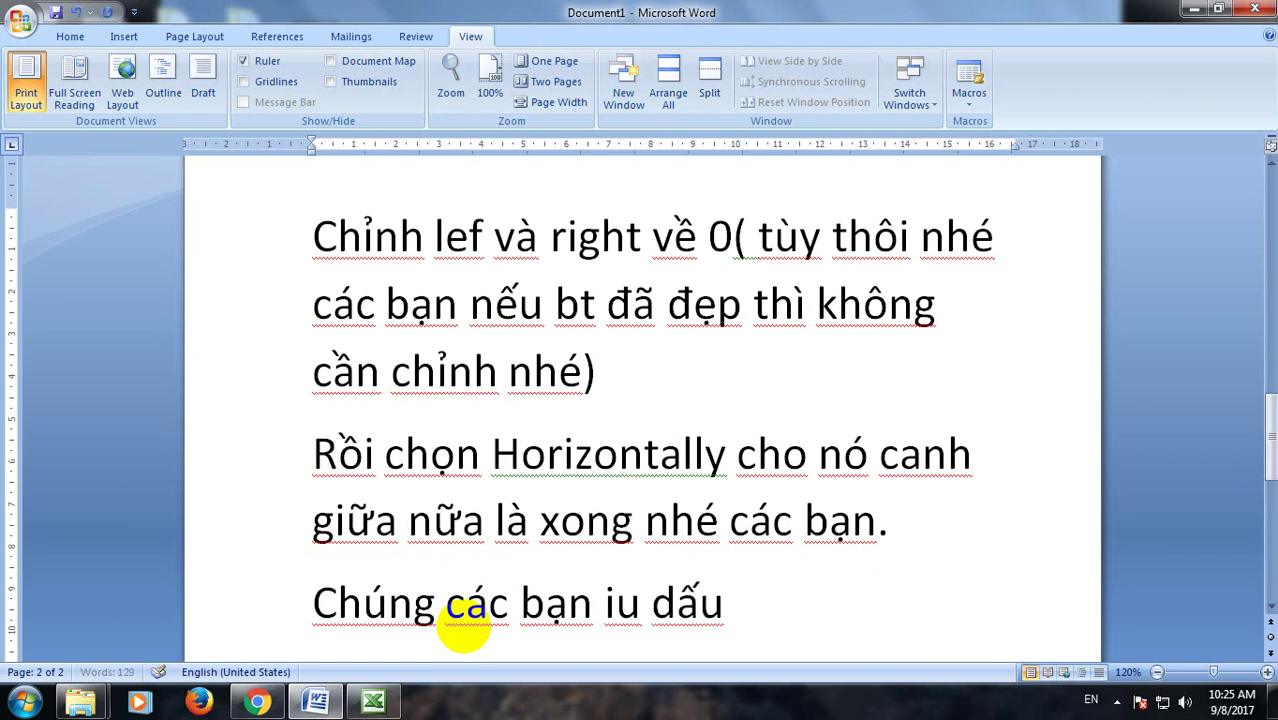
type(" cuar")
type("ke")
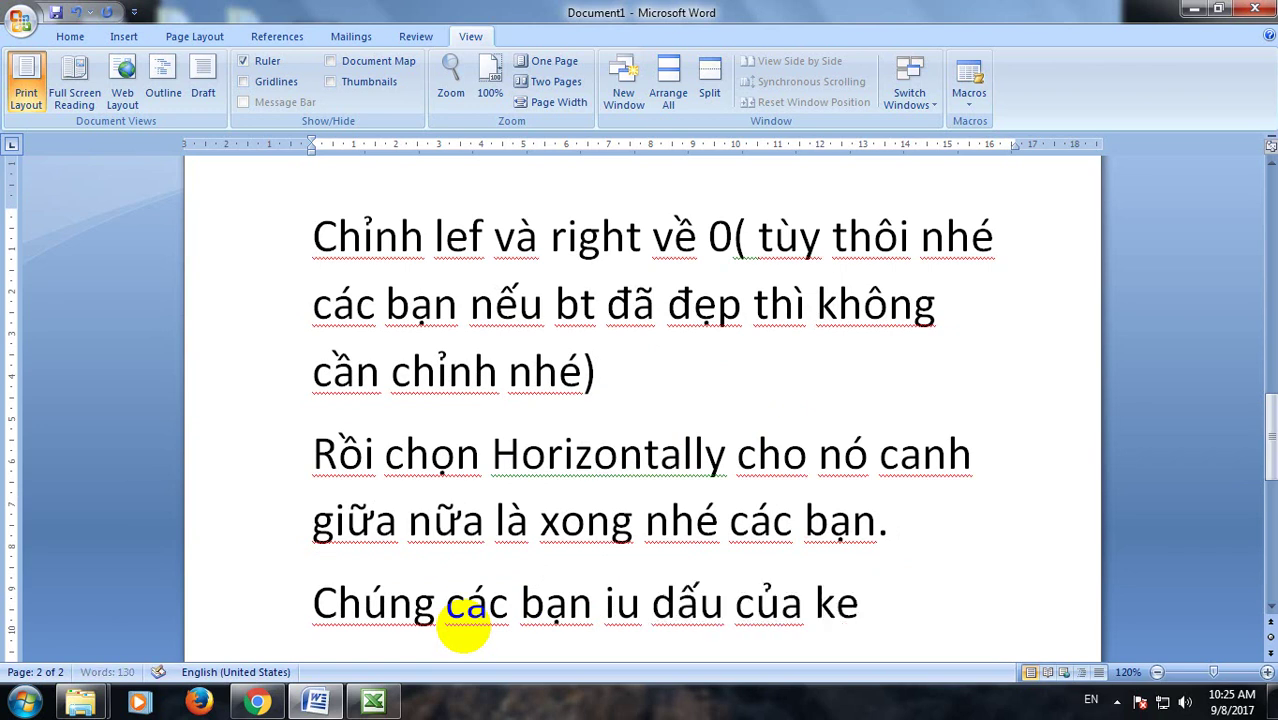
type("enh n")
key("BackSpace")
type("mi")
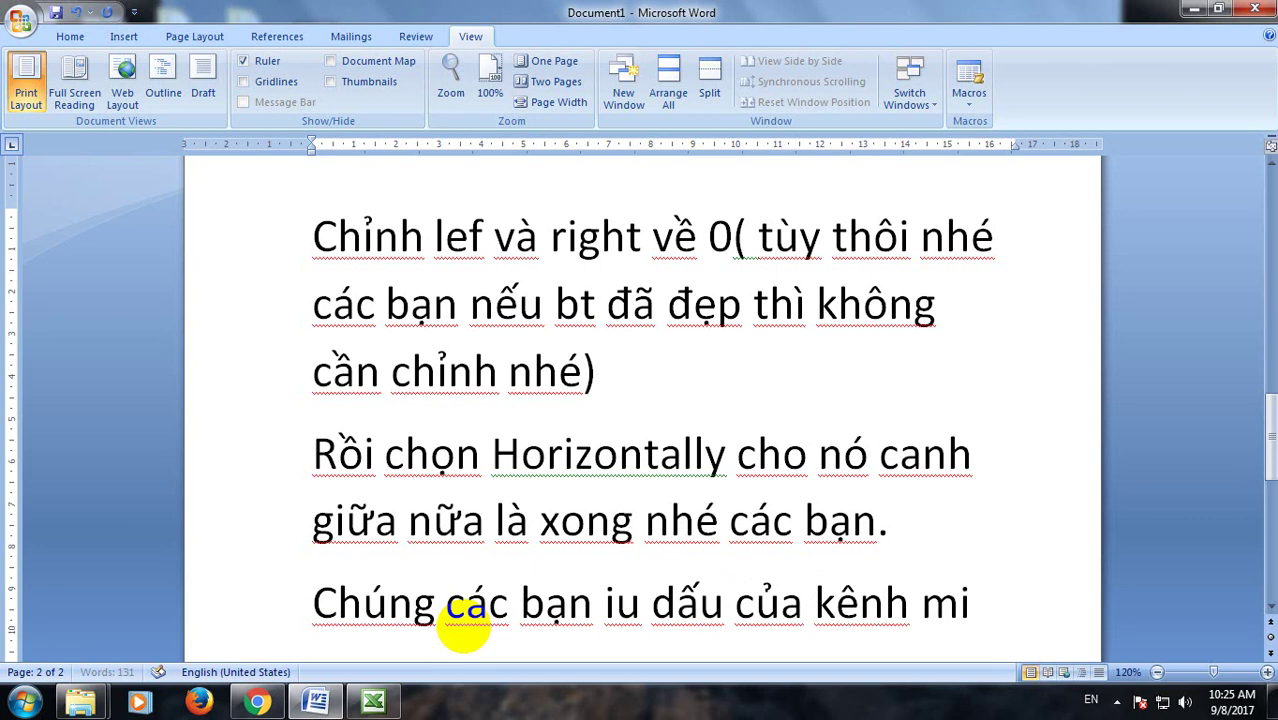
type("nhf ")
type("th")
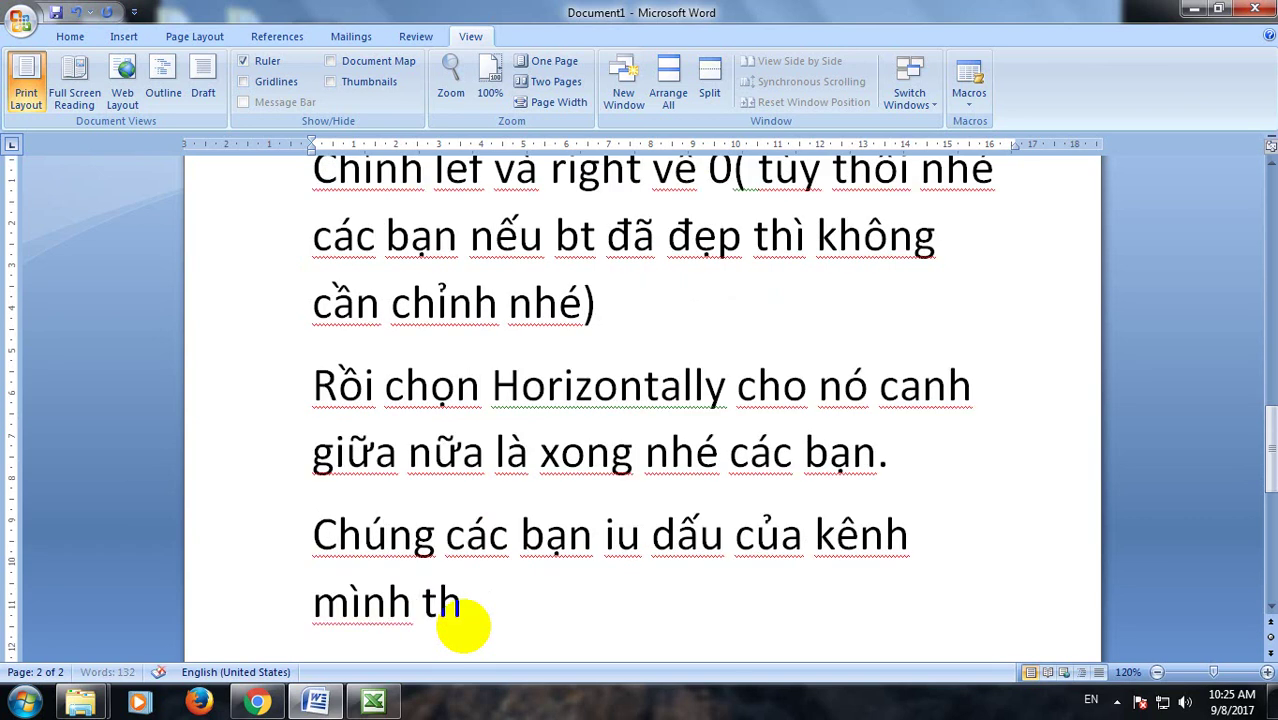
type("ieenj t")
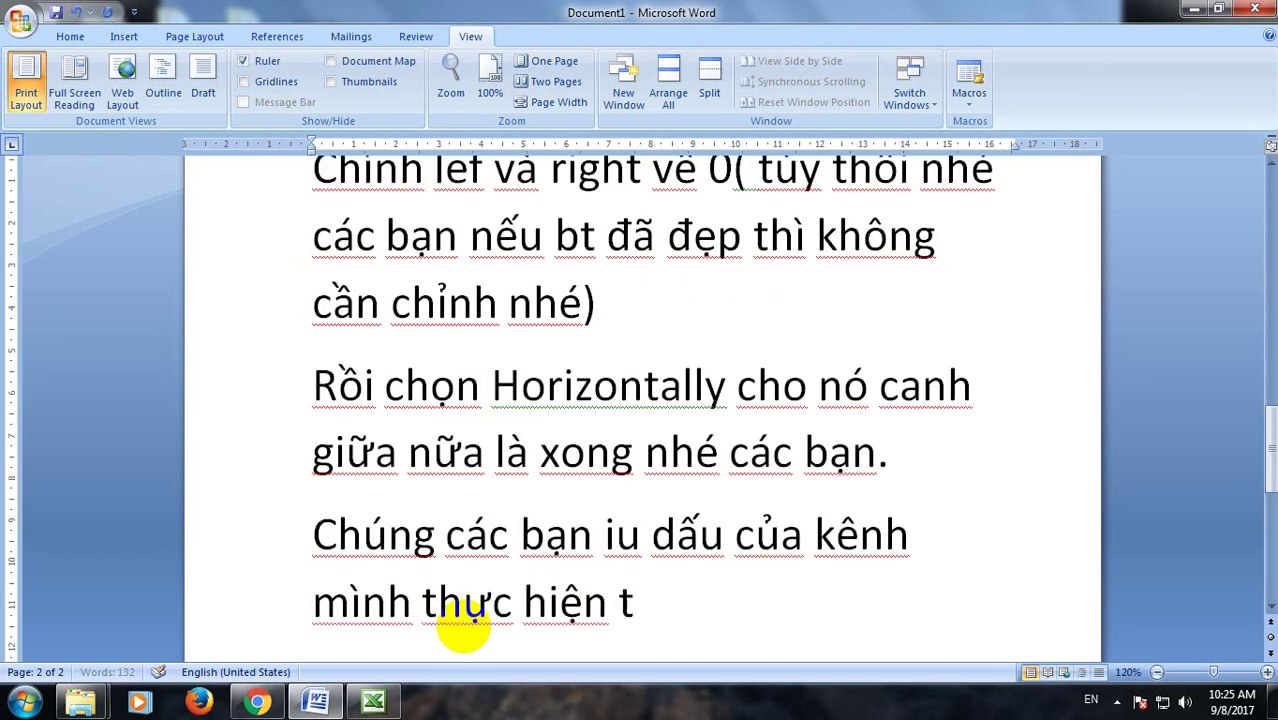
type("hanhf c")
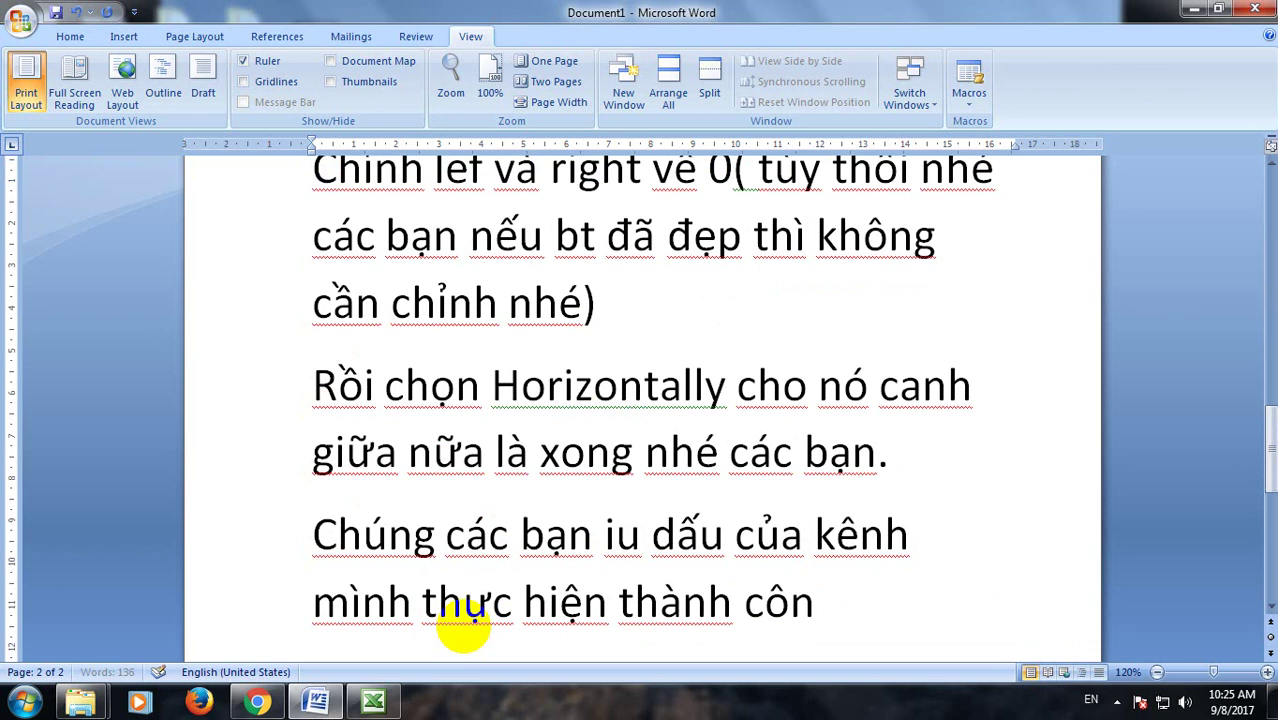
type("g ")
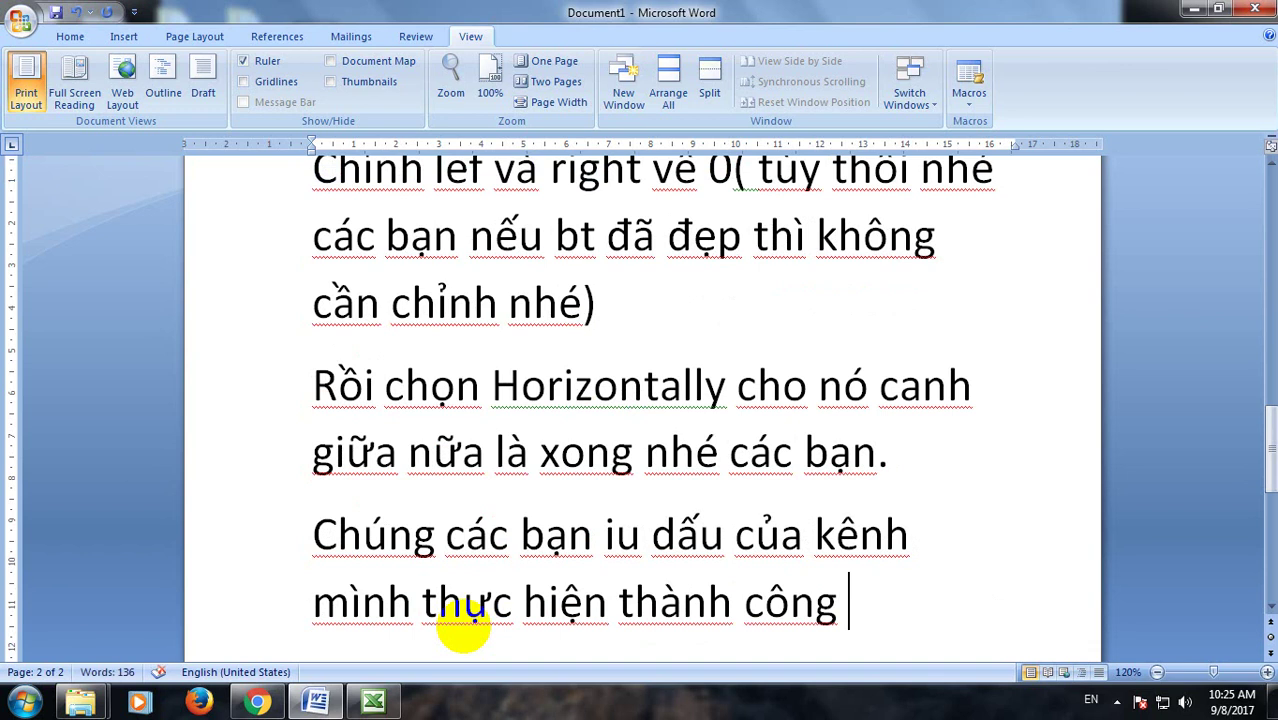
type("trươ")
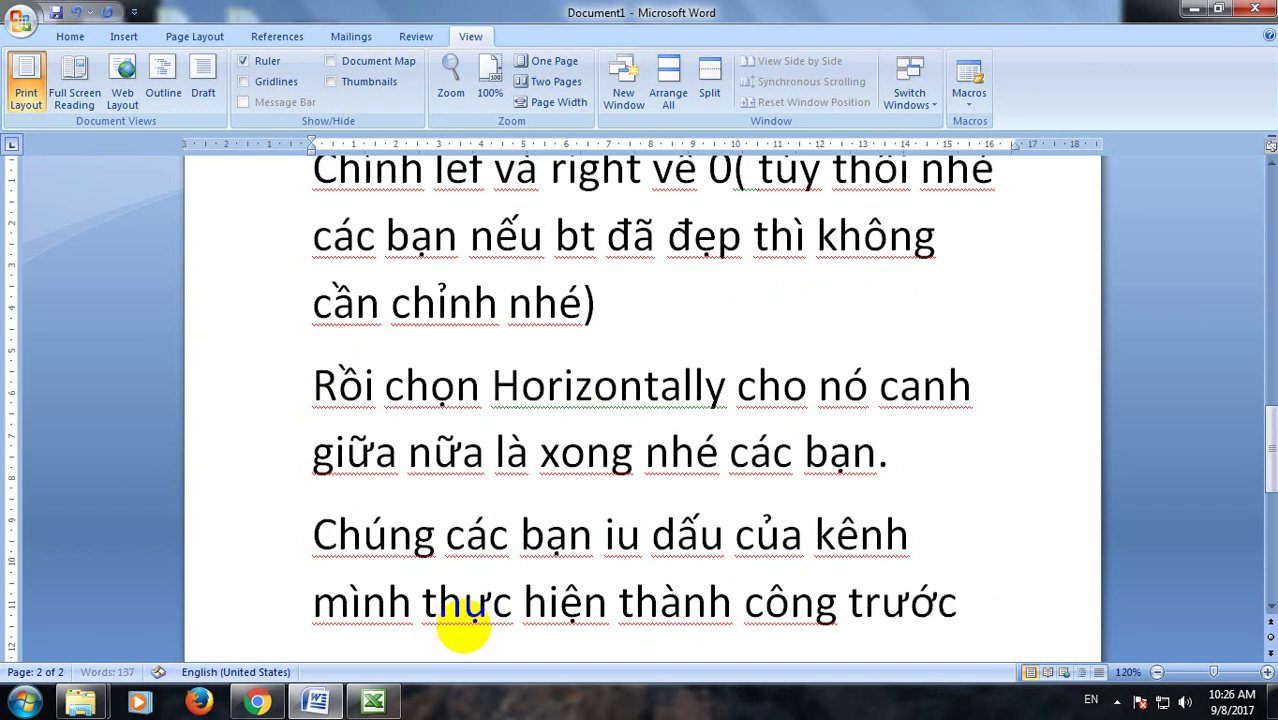
type(" khi i")
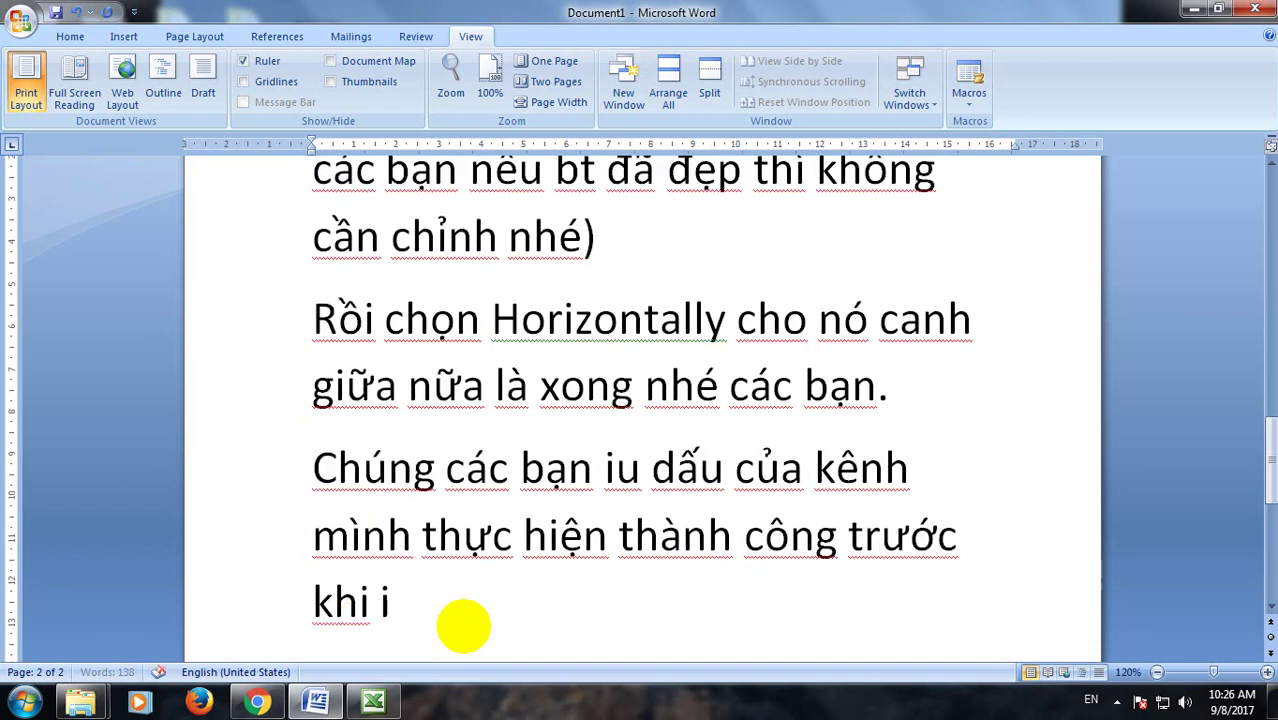
type("n bang")
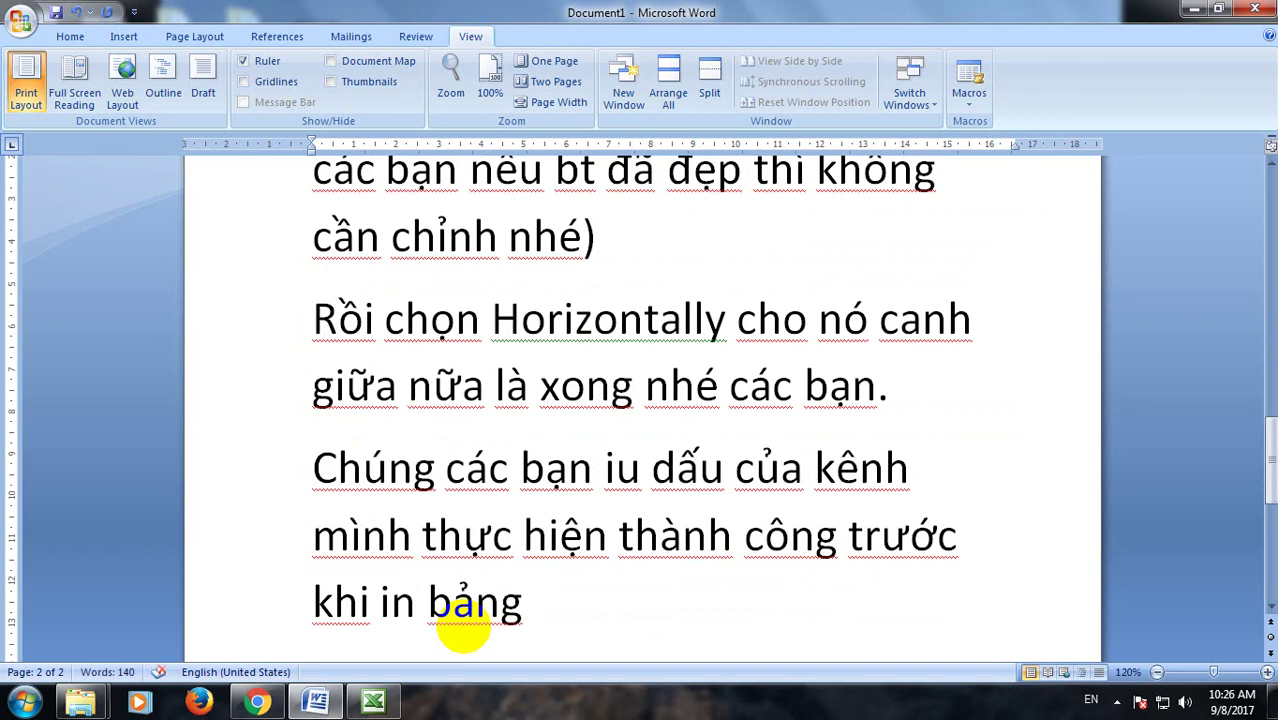
type("x")
type("xc")
type("ll")
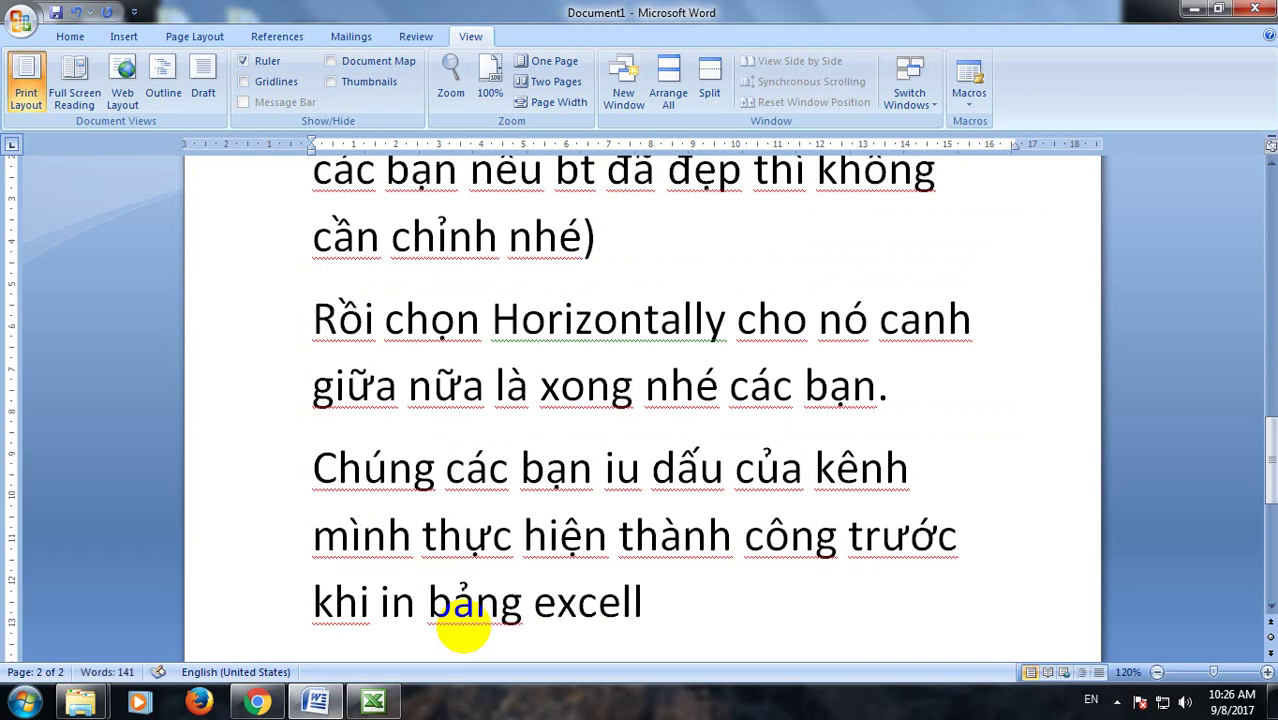
key("BackSpace")
type("nay")
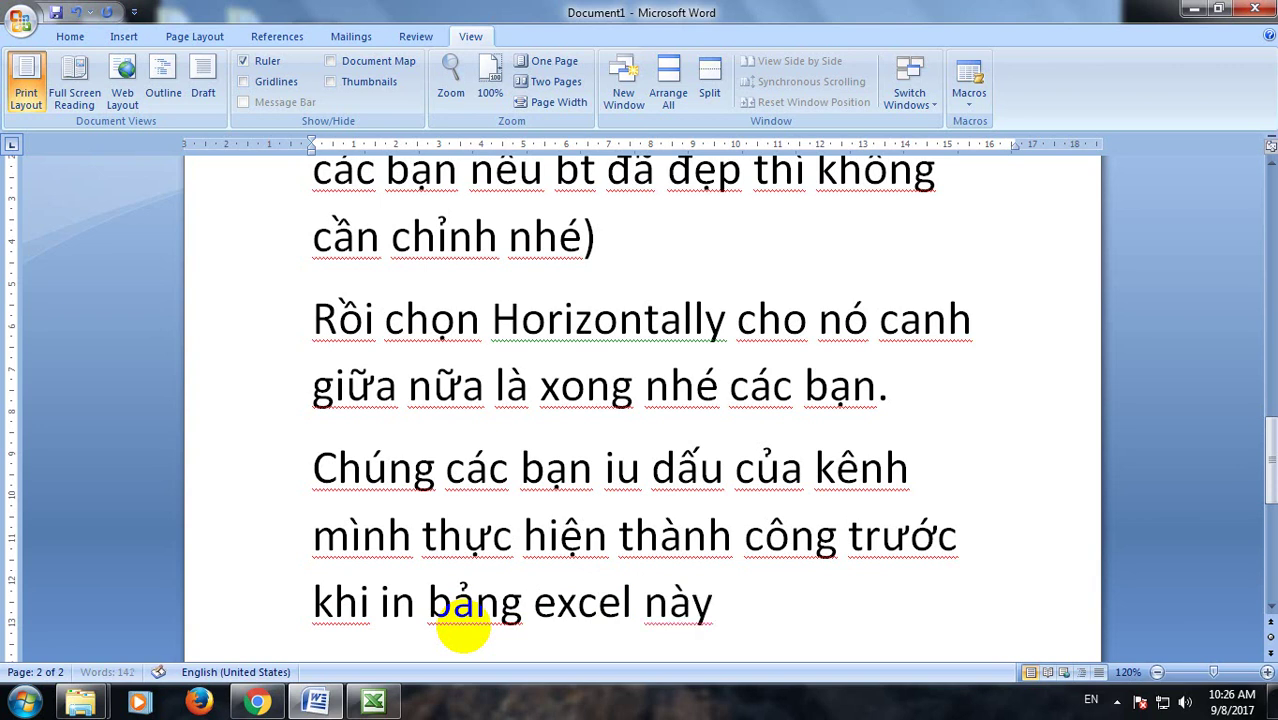
type(" nhes cac")
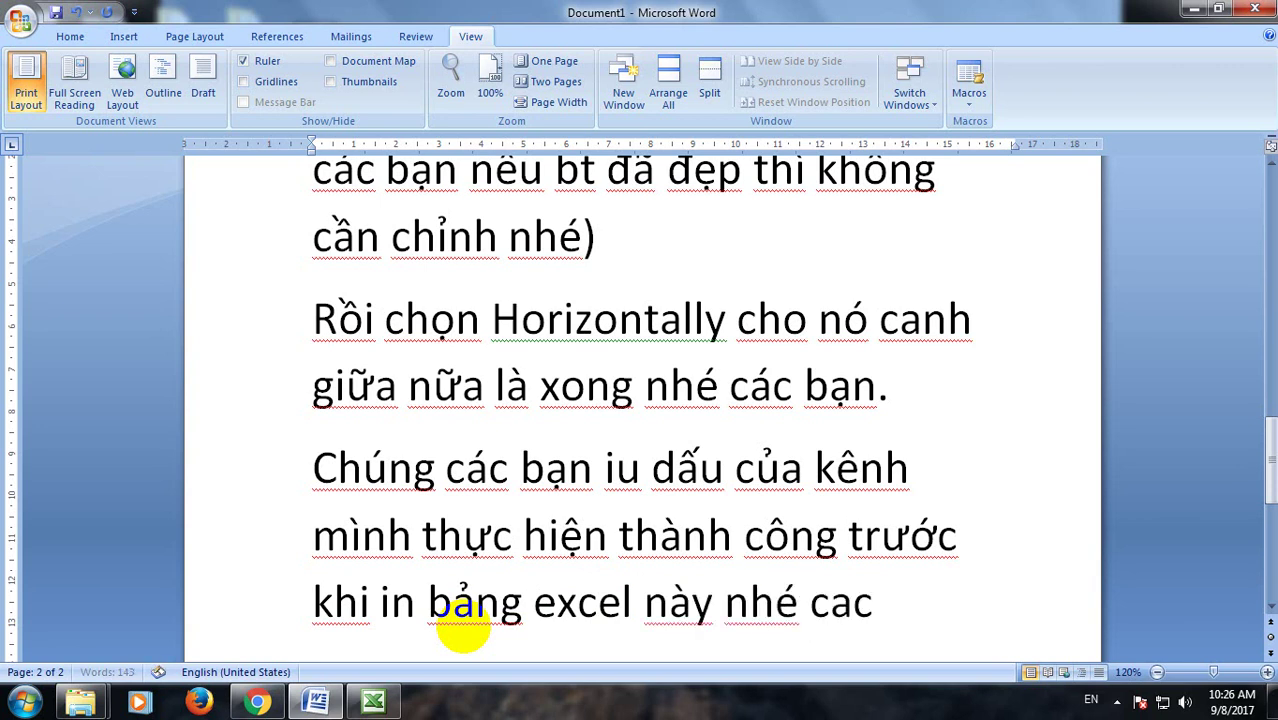
type("s ban")
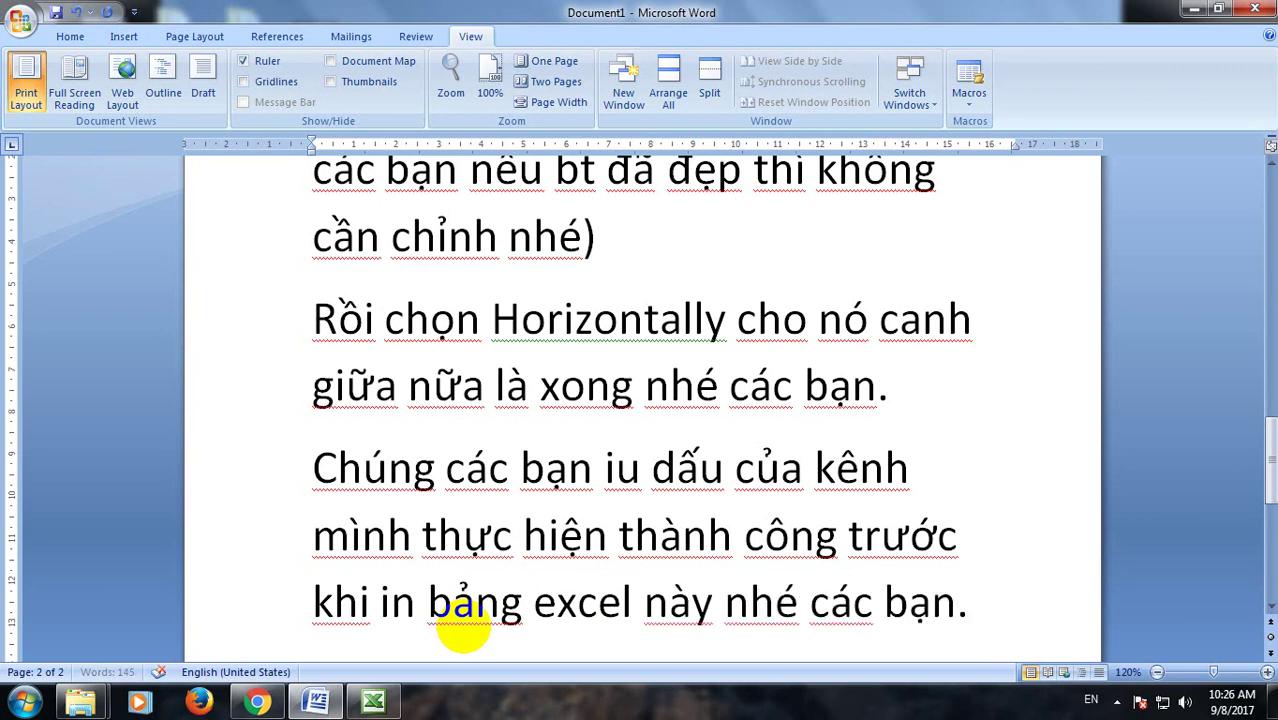